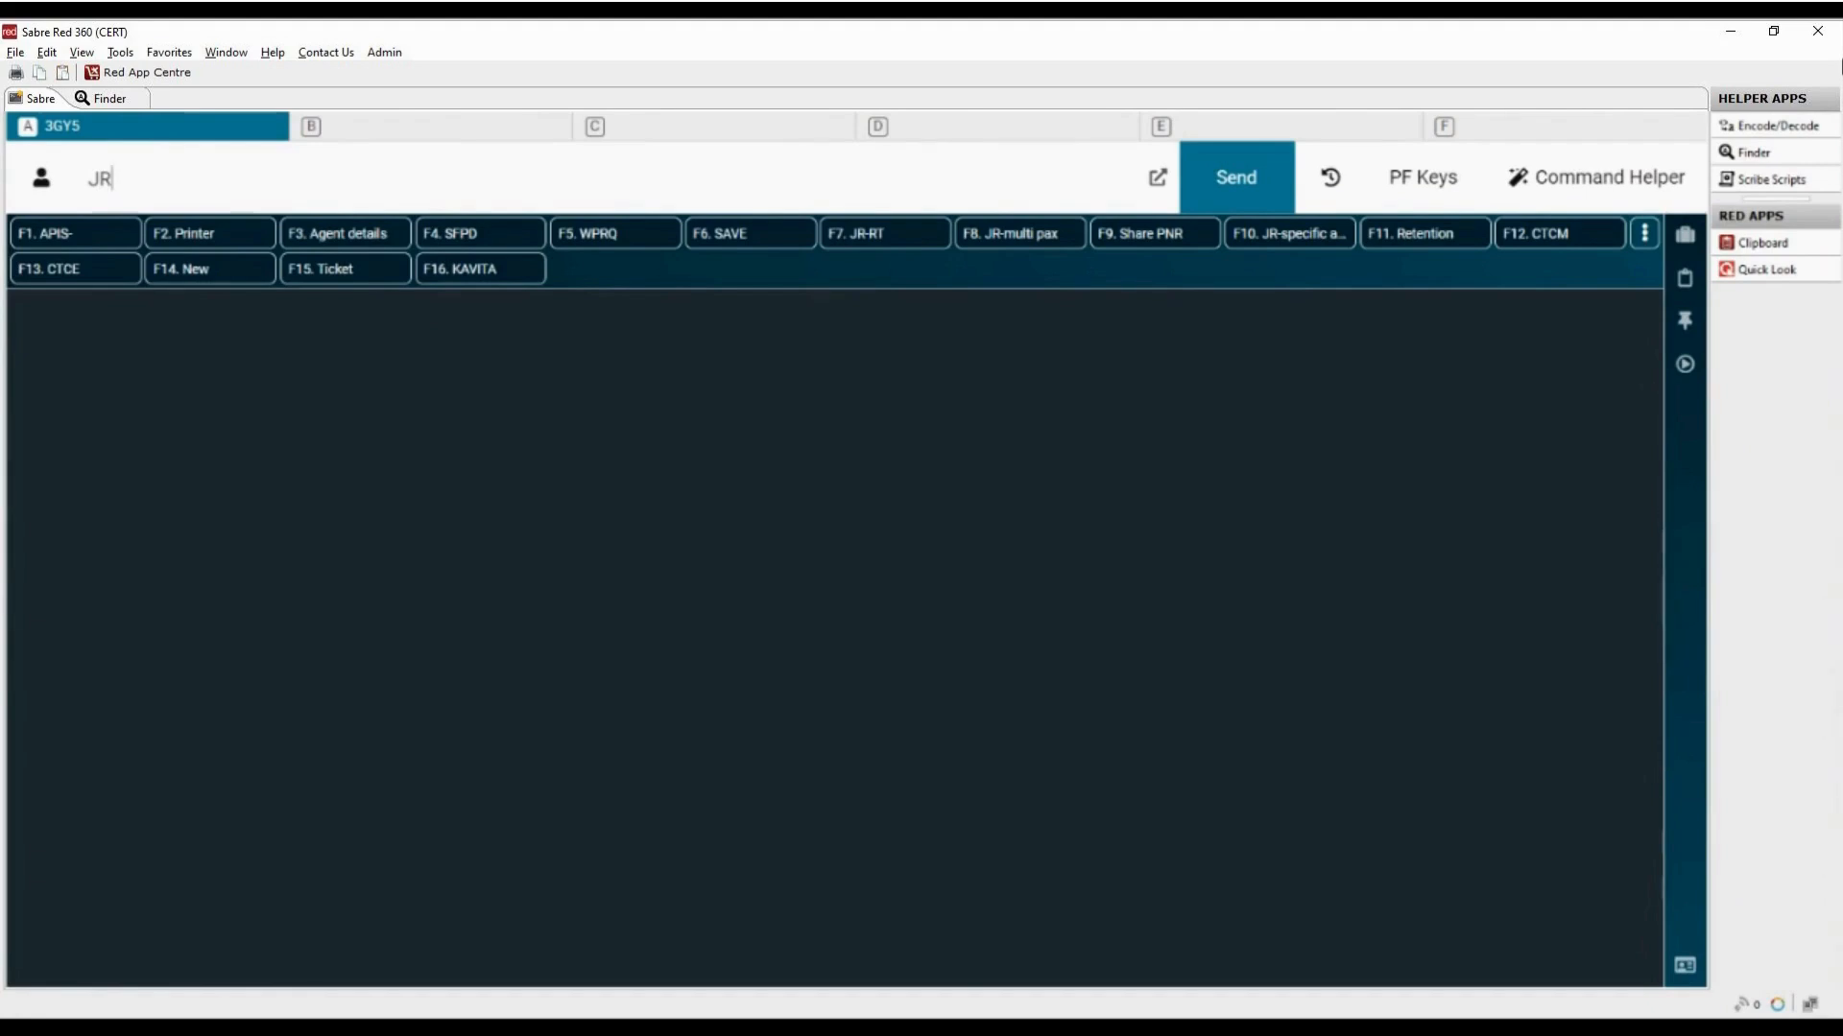
Step: Run the JR command to open its create mask and set WS/PQ to Y
{"action": "key", "text": "Return"}
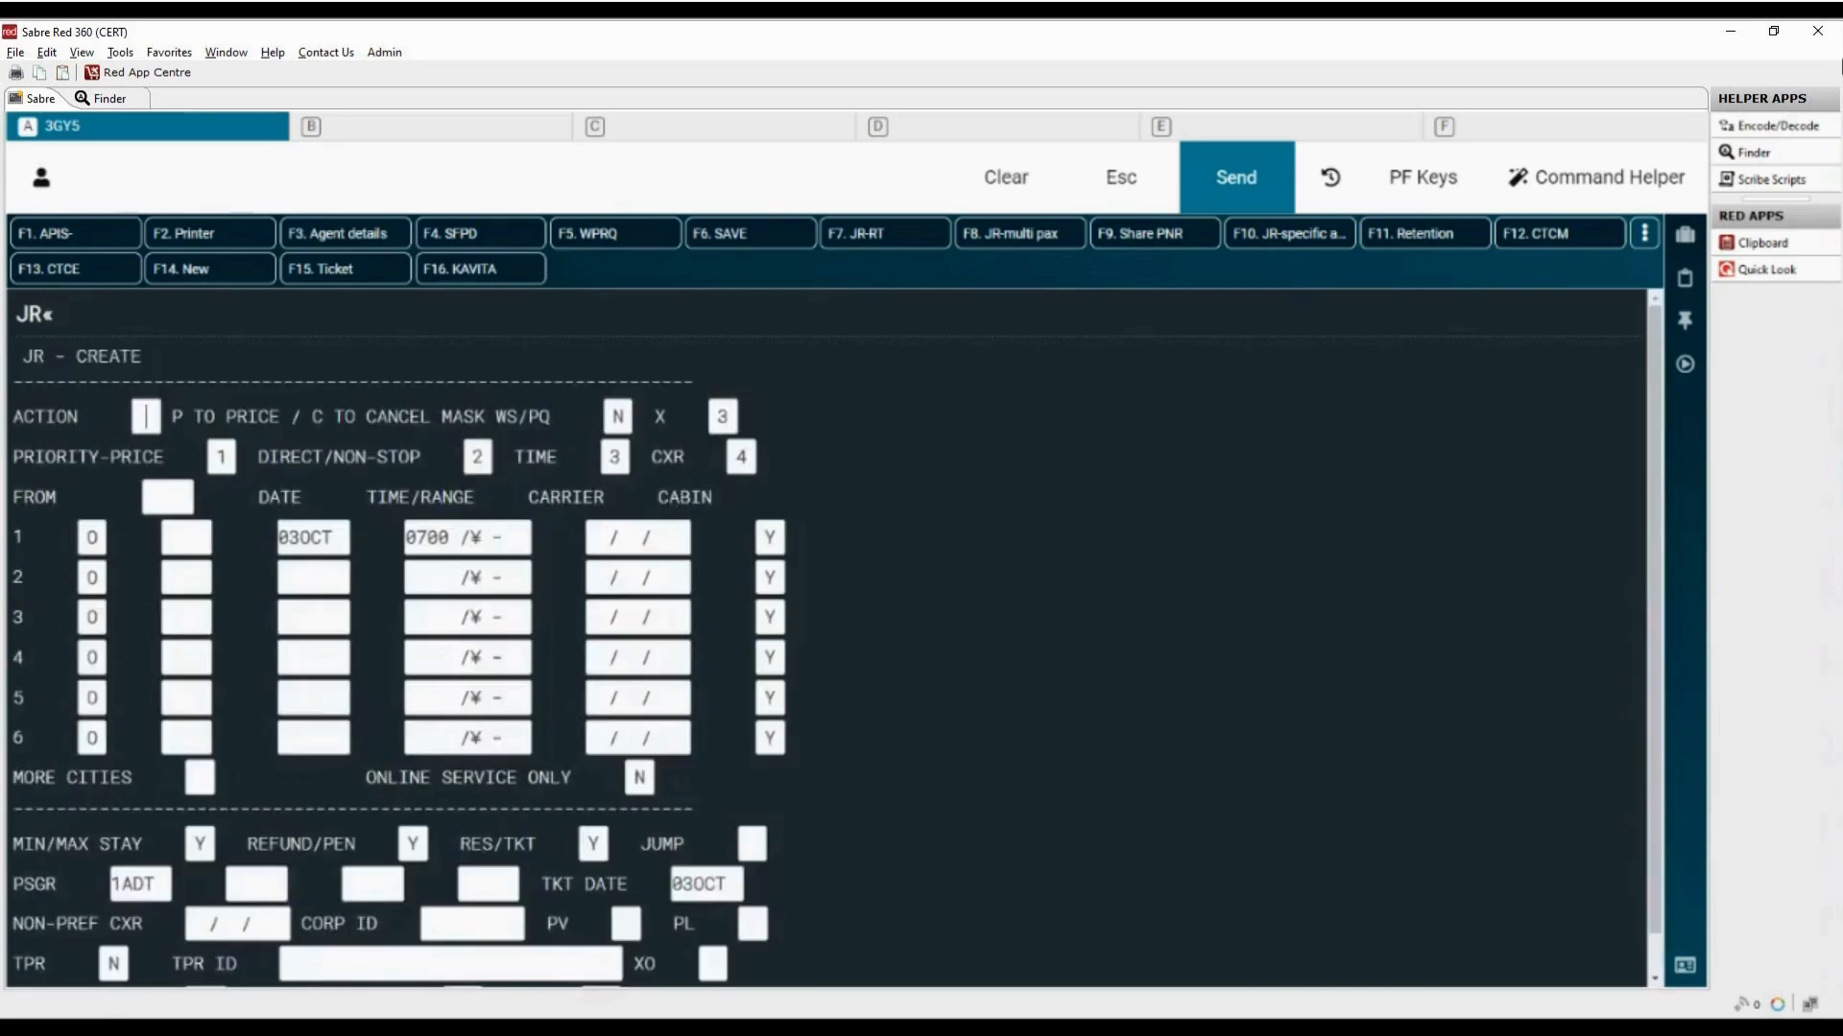
{"action": "left_click_drag", "start_coordinate": [13, 375], "coordinate": [486, 376]}
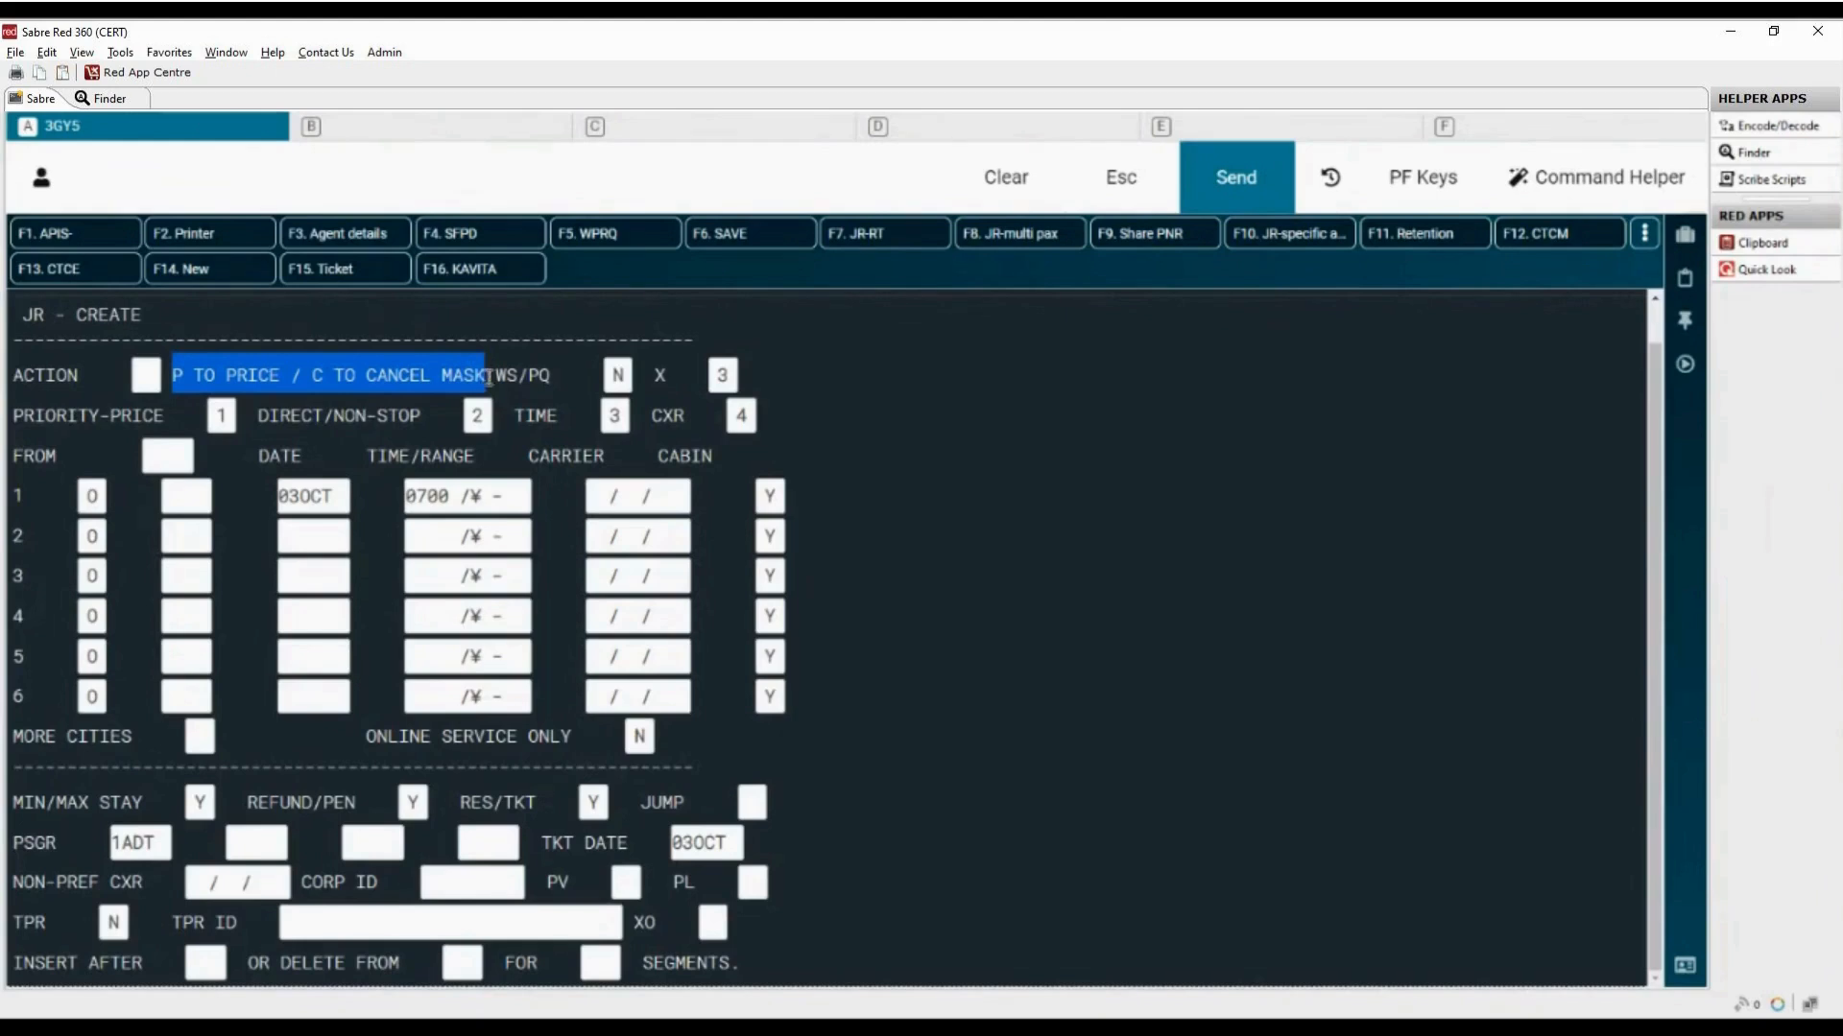
{"action": "left_click", "coordinate": [498, 375]}
{"action": "left_click_drag", "start_coordinate": [498, 376], "coordinate": [552, 375]}
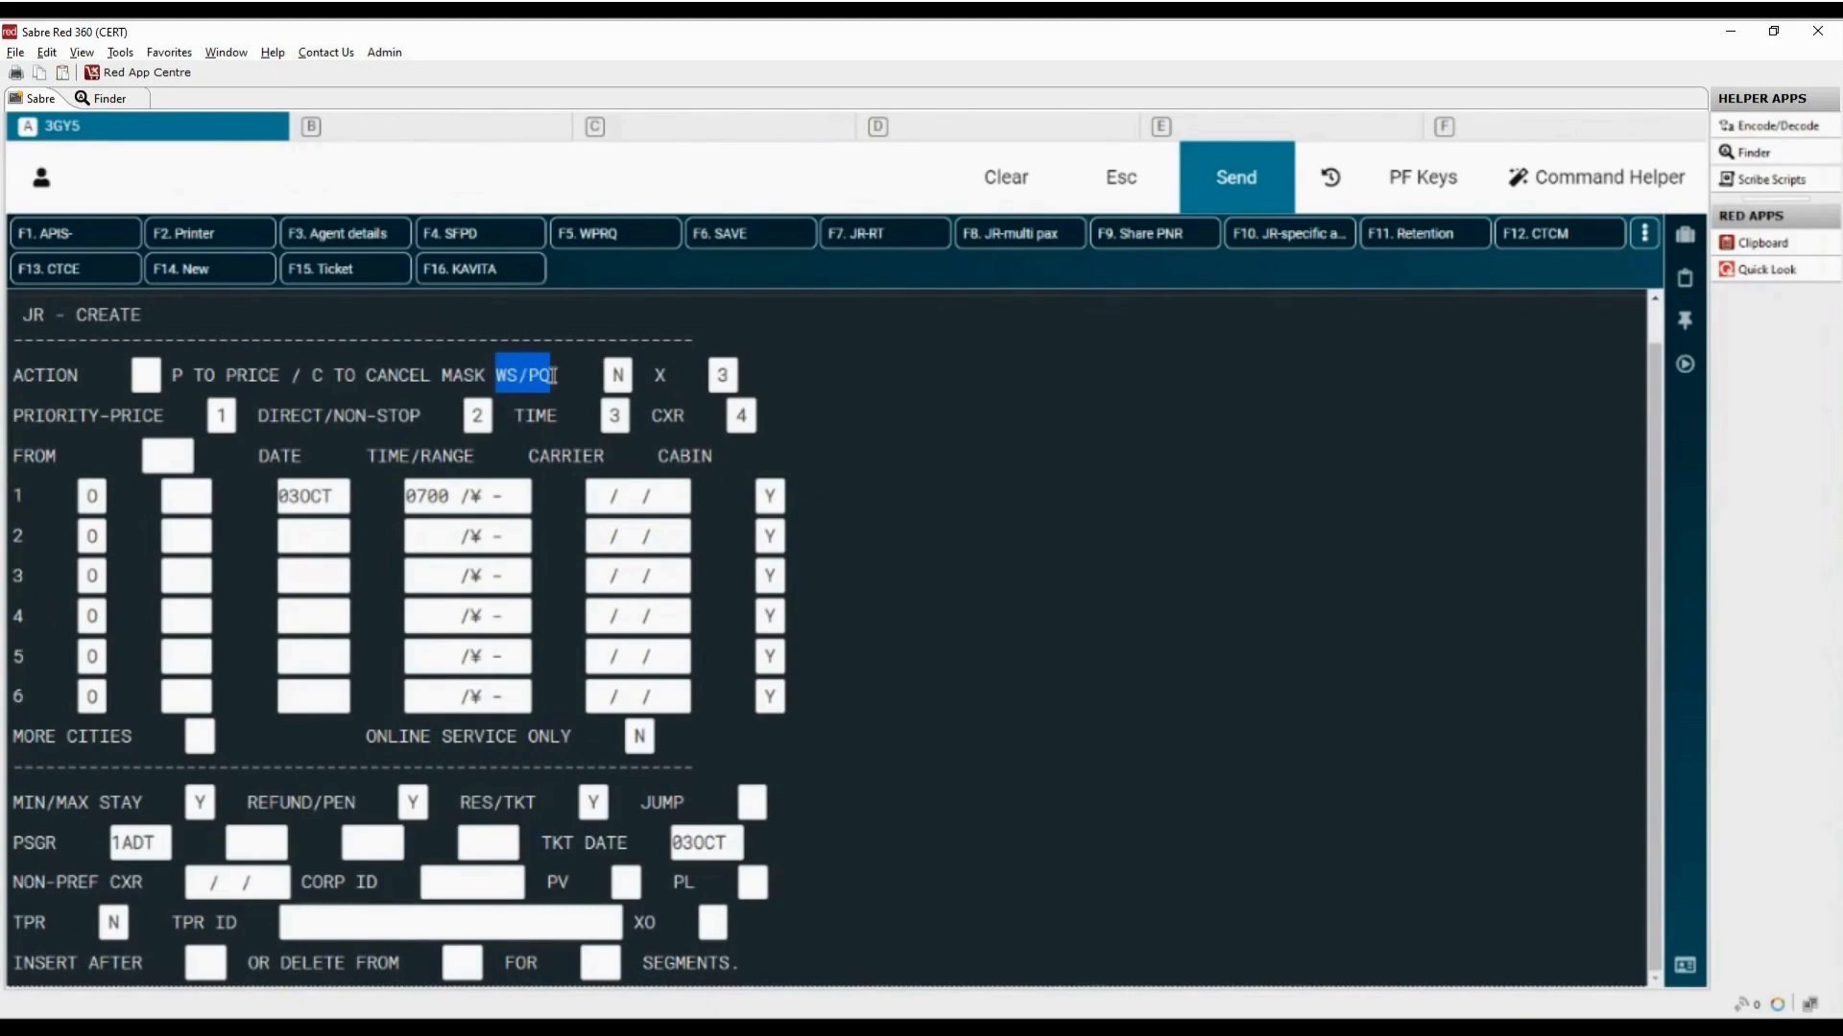
{"action": "left_click", "coordinate": [618, 376]}
{"action": "type", "text": "Y"}
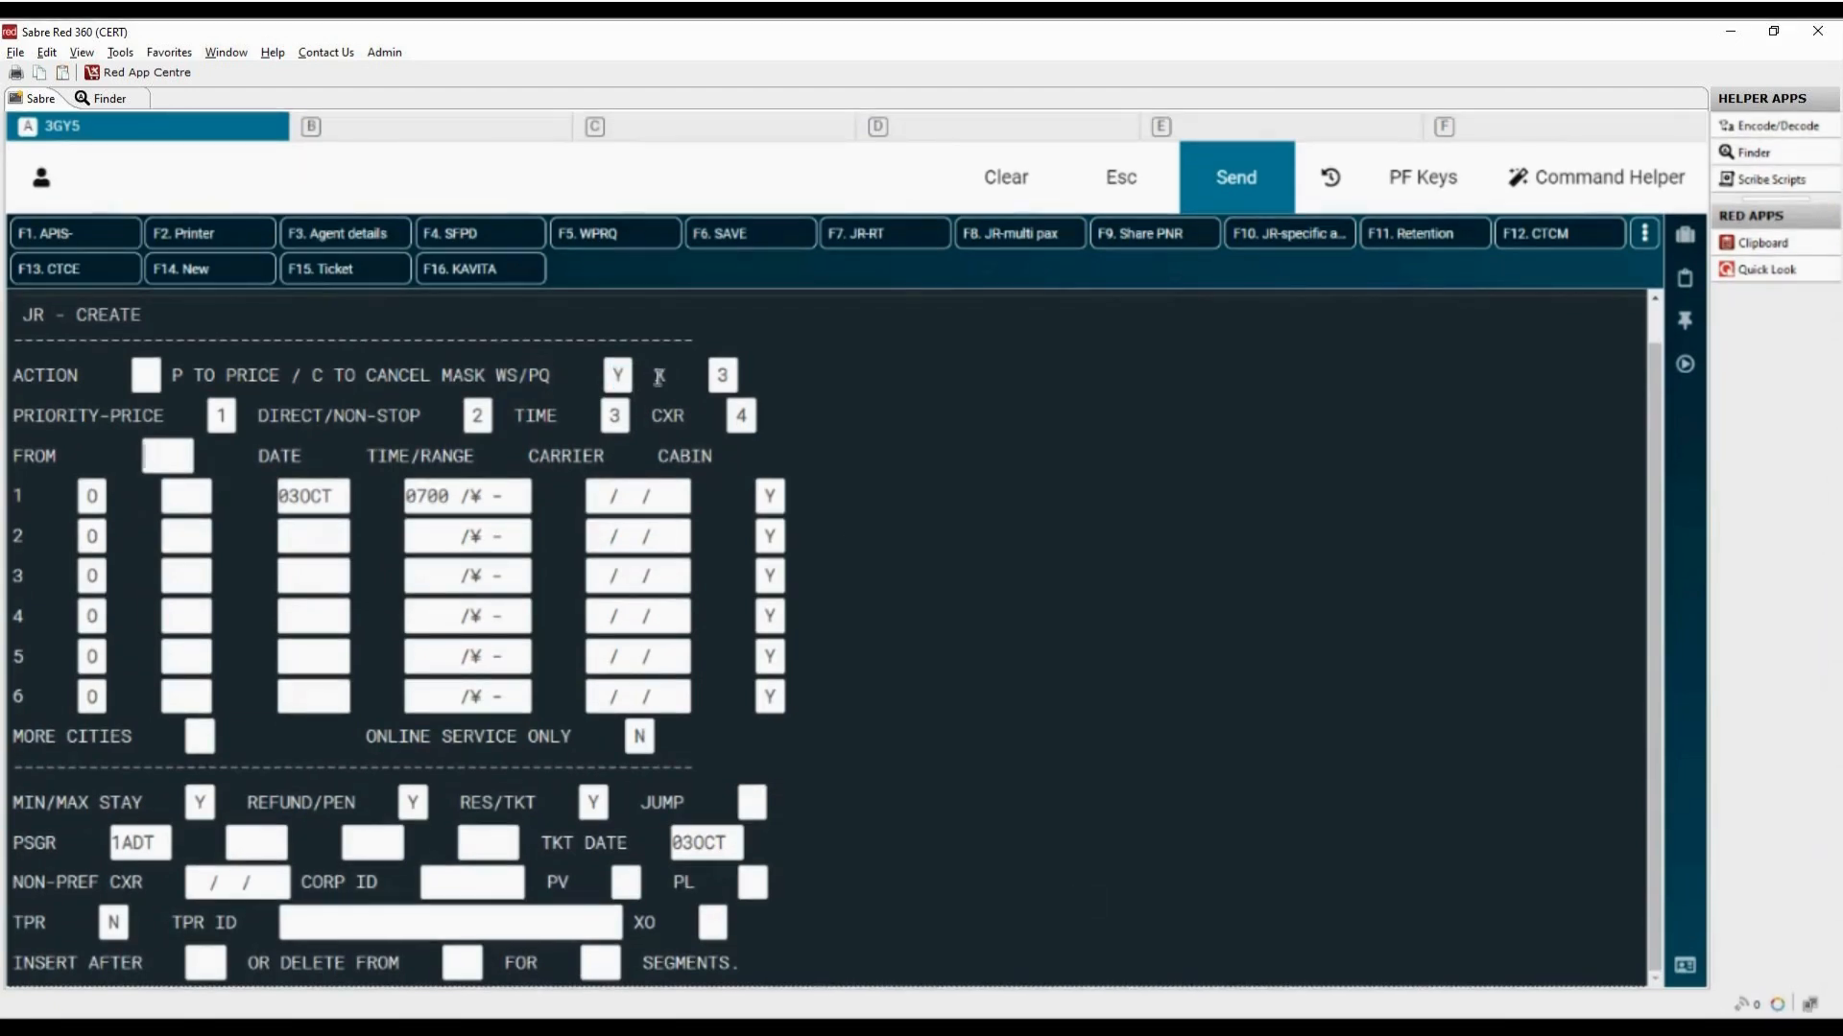
Step: Enter DOH as the departure city and MCT as the destination of the first segment
{"action": "double_click", "coordinate": [660, 375]}
{"action": "double_click", "coordinate": [723, 377]}
{"action": "left_click_drag", "start_coordinate": [13, 423], "coordinate": [762, 419]}
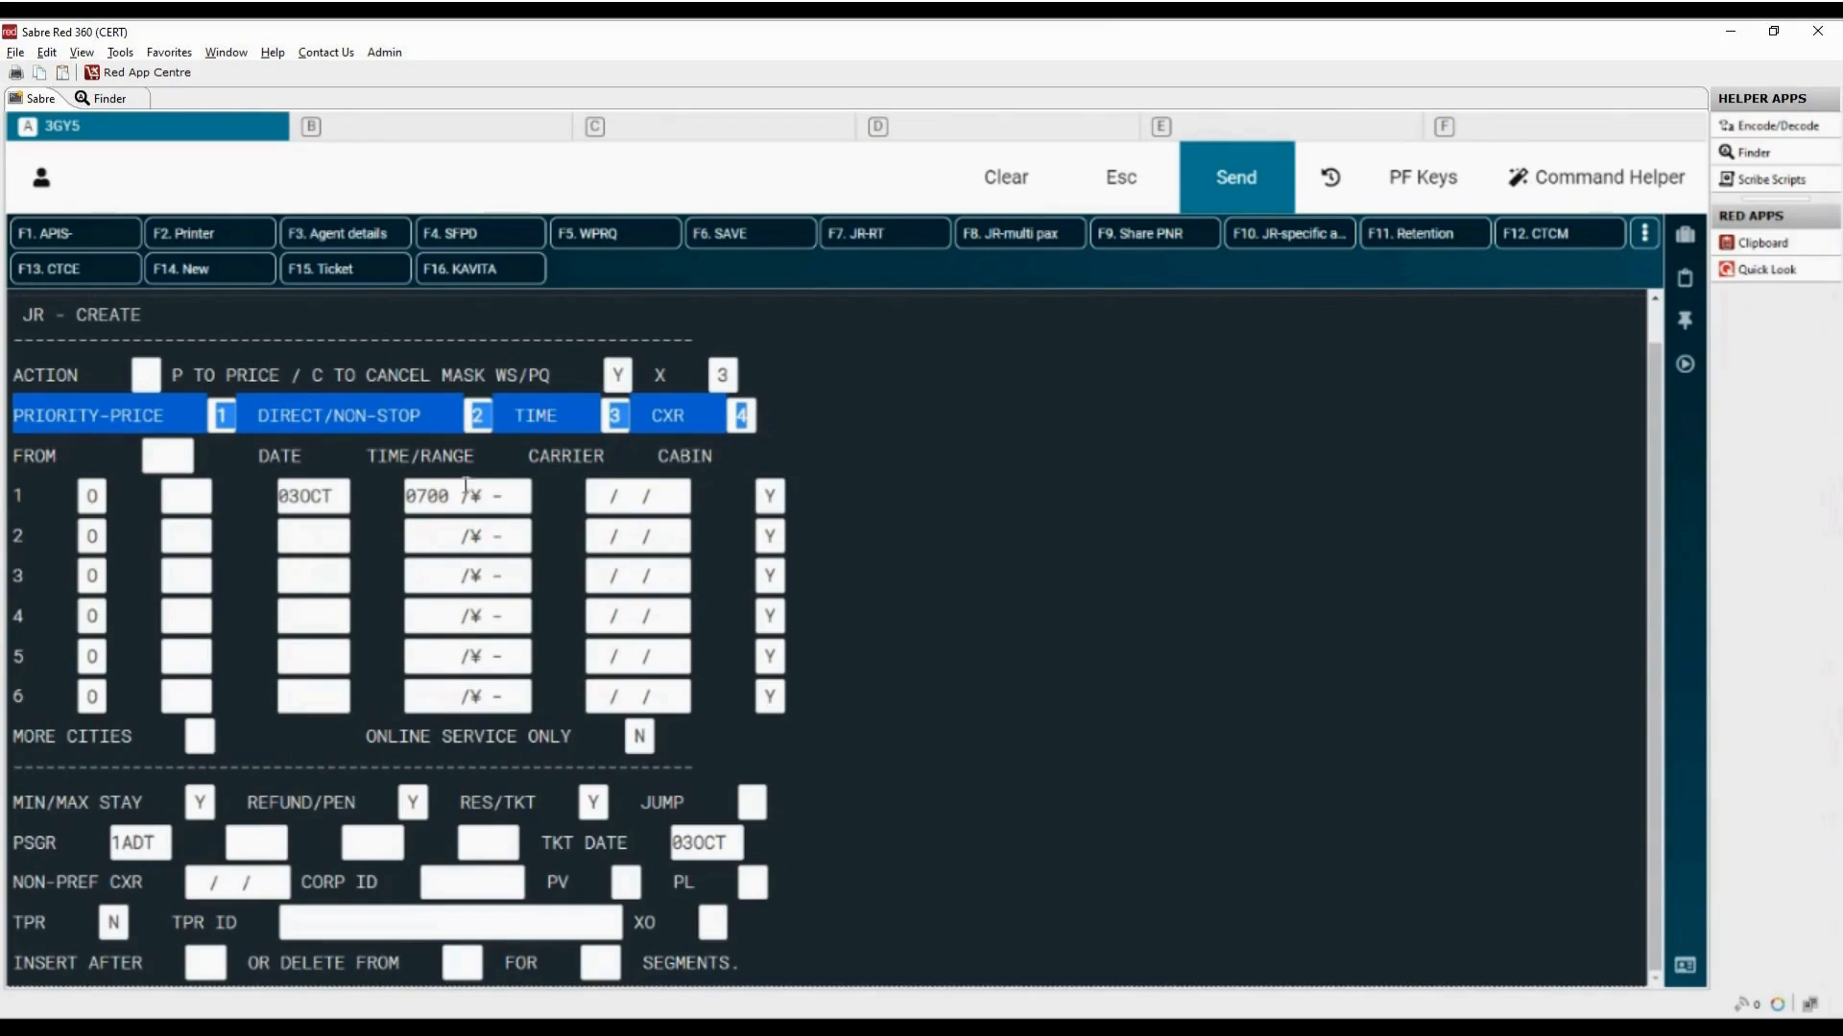
{"action": "left_click_drag", "start_coordinate": [15, 458], "coordinate": [59, 461]}
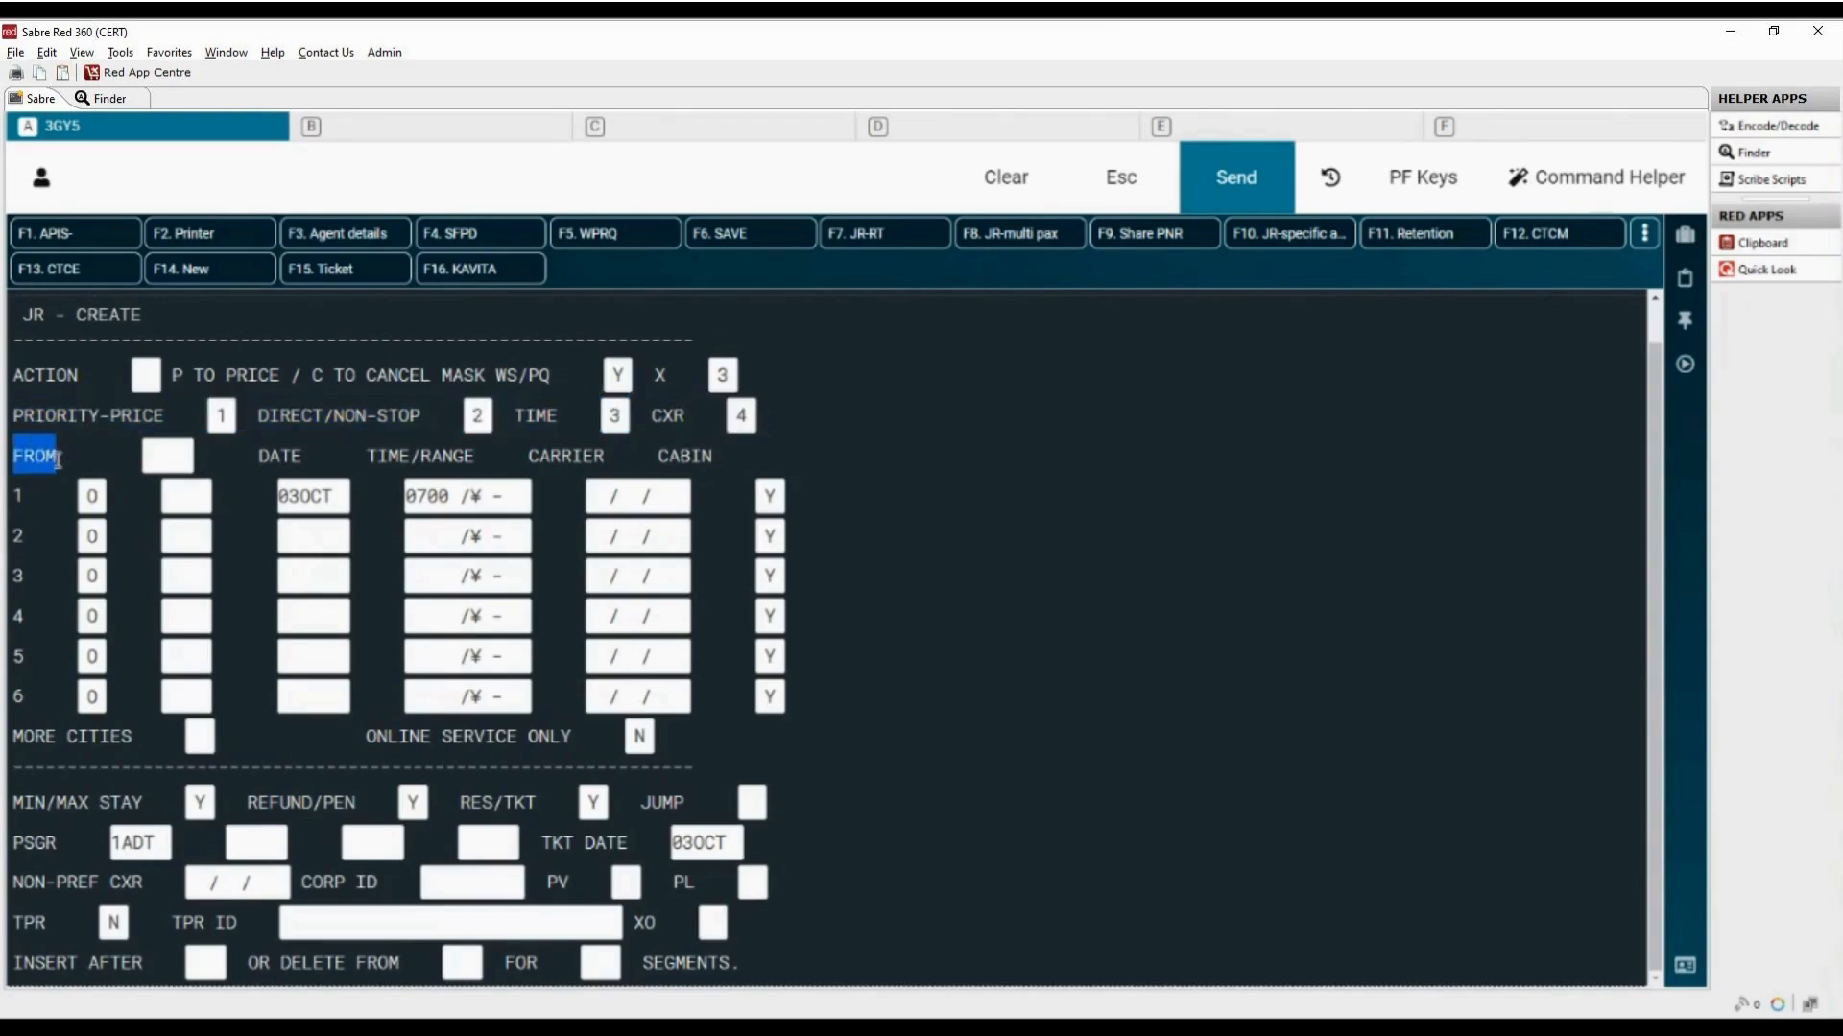
{"action": "left_click", "coordinate": [155, 460]}
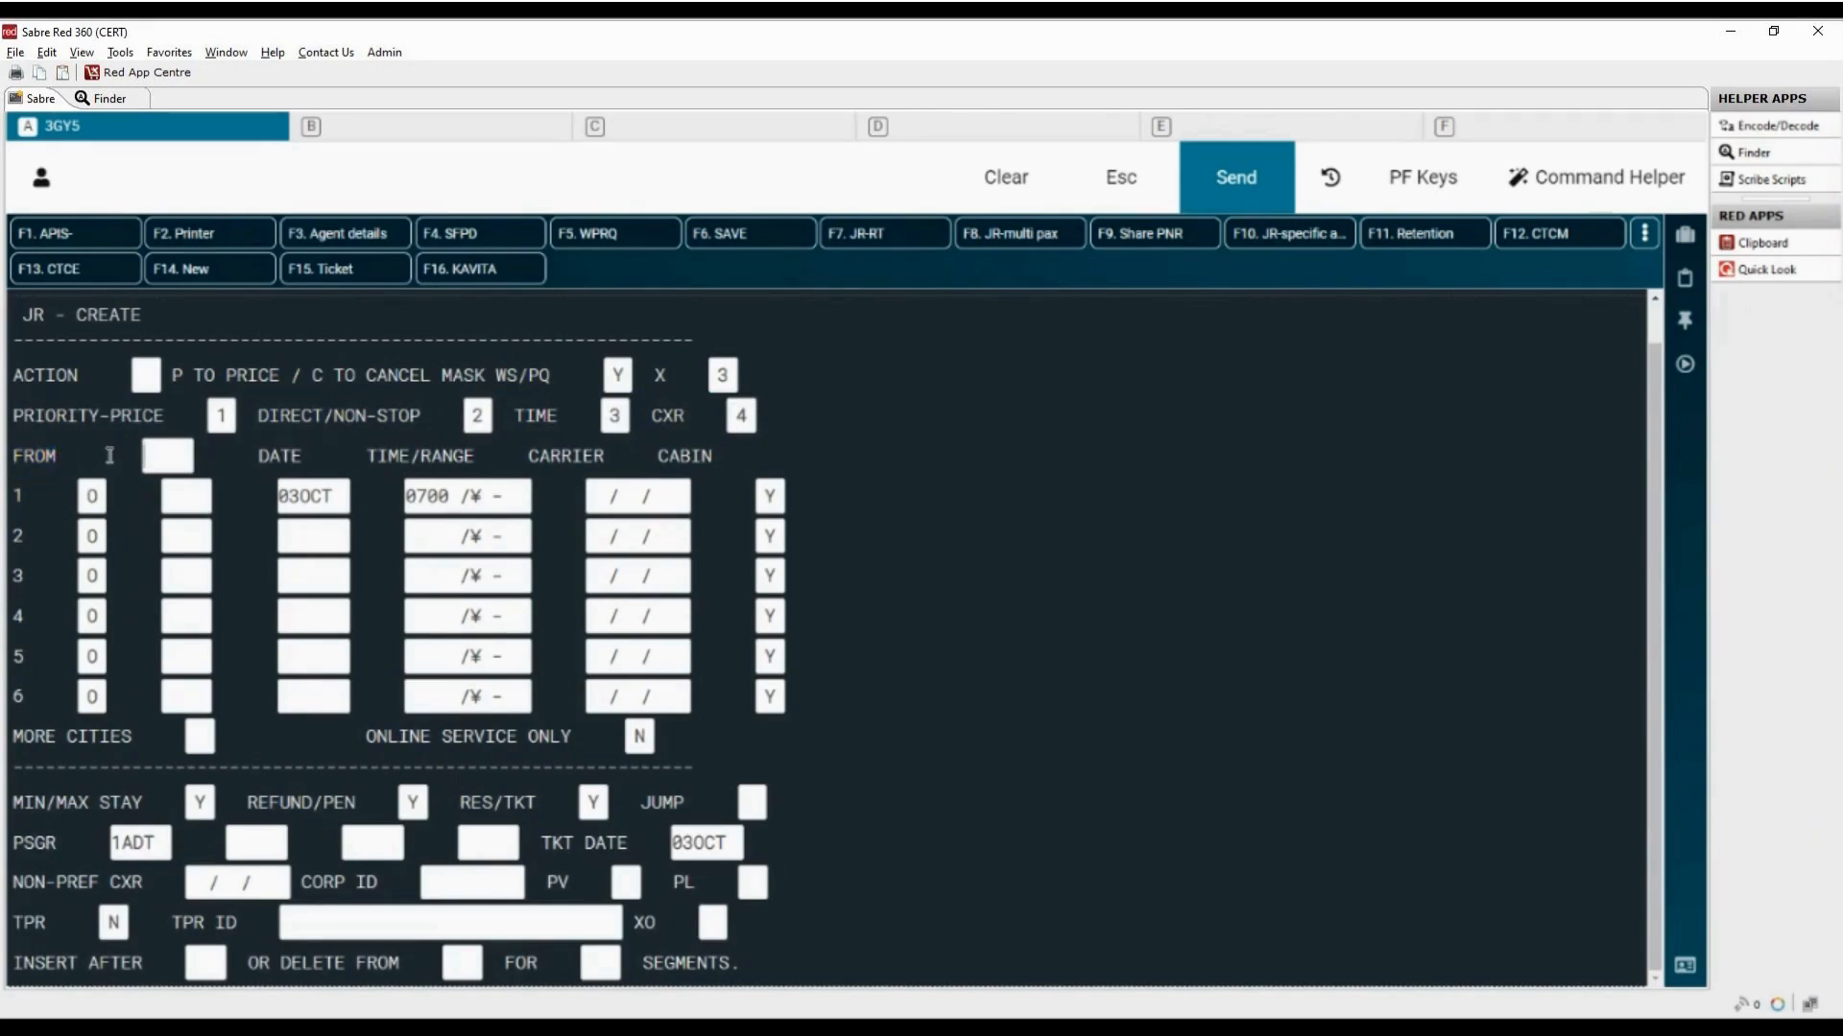
{"action": "type", "text": "DOH"}
{"action": "double_click", "coordinate": [91, 496]}
{"action": "type", "text": "X"}
{"action": "type", "text": "0"}
{"action": "type", "text": "MCT"}
Step: Set the first segment's date to 15OCT and check its time/range and carrier fields
{"action": "left_click_drag", "start_coordinate": [257, 457], "coordinate": [310, 464]}
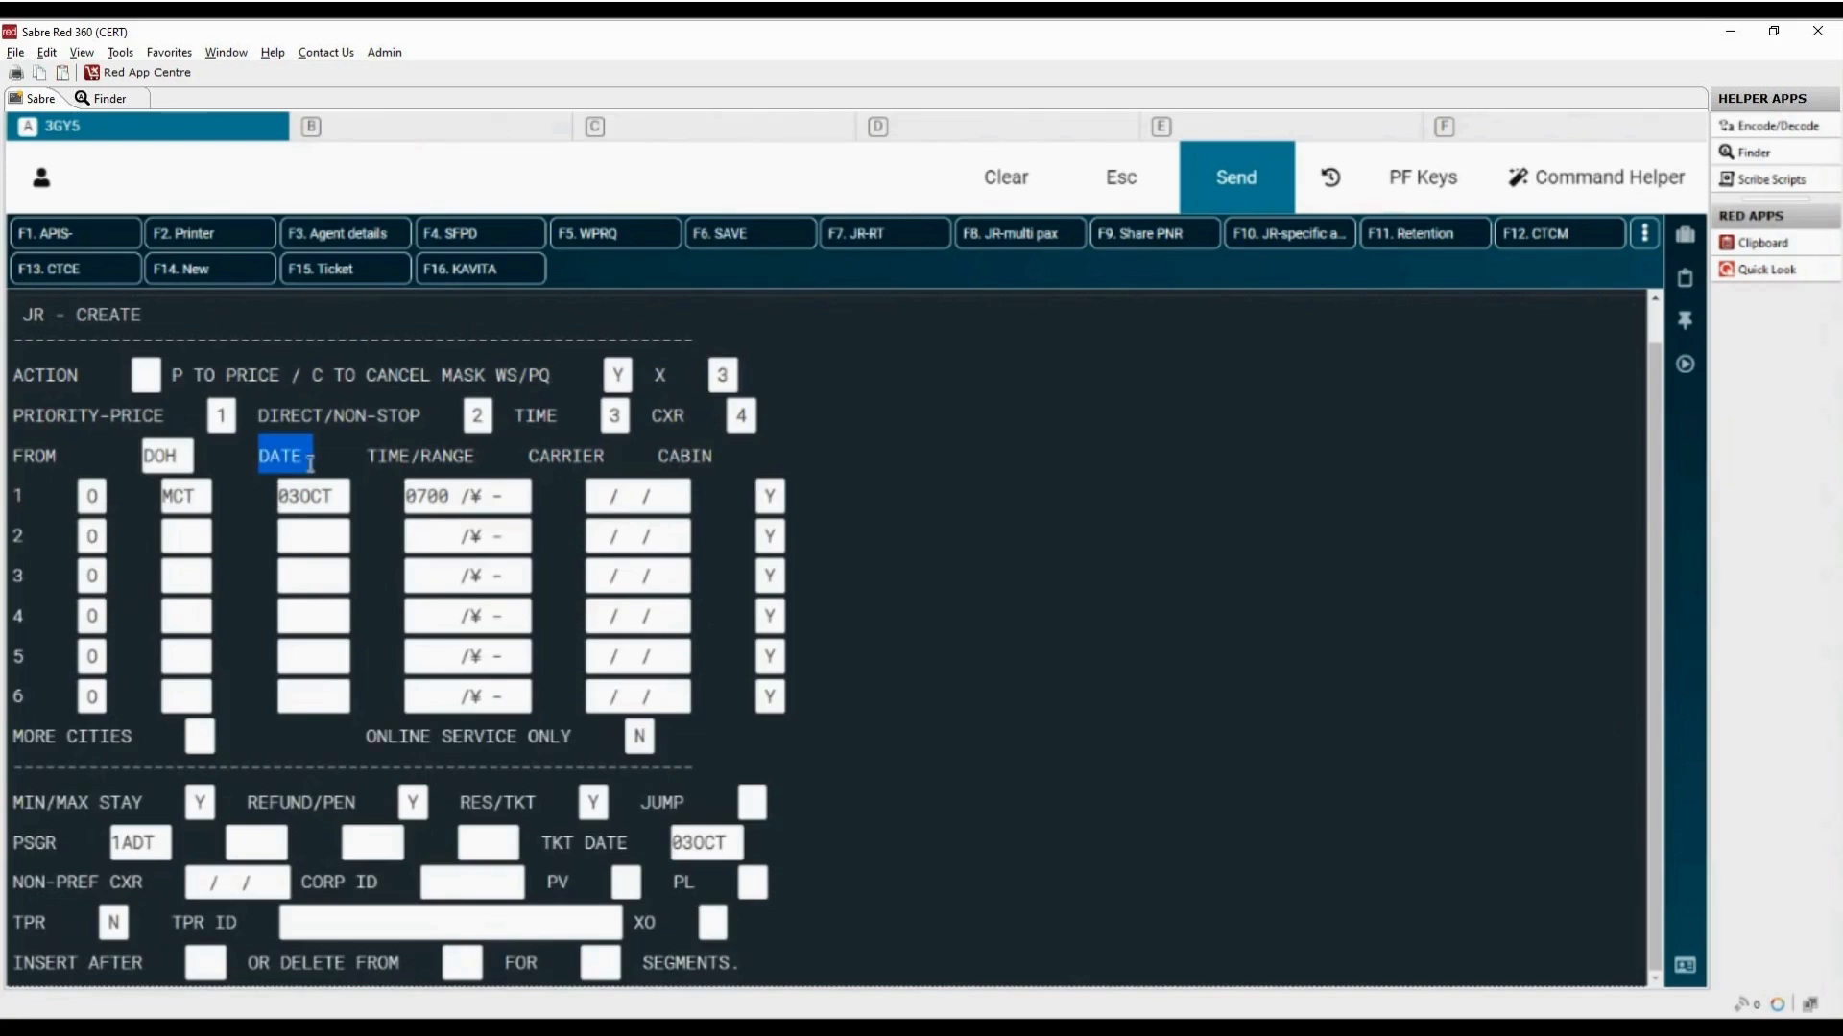
{"action": "left_click_drag", "start_coordinate": [277, 496], "coordinate": [338, 497]}
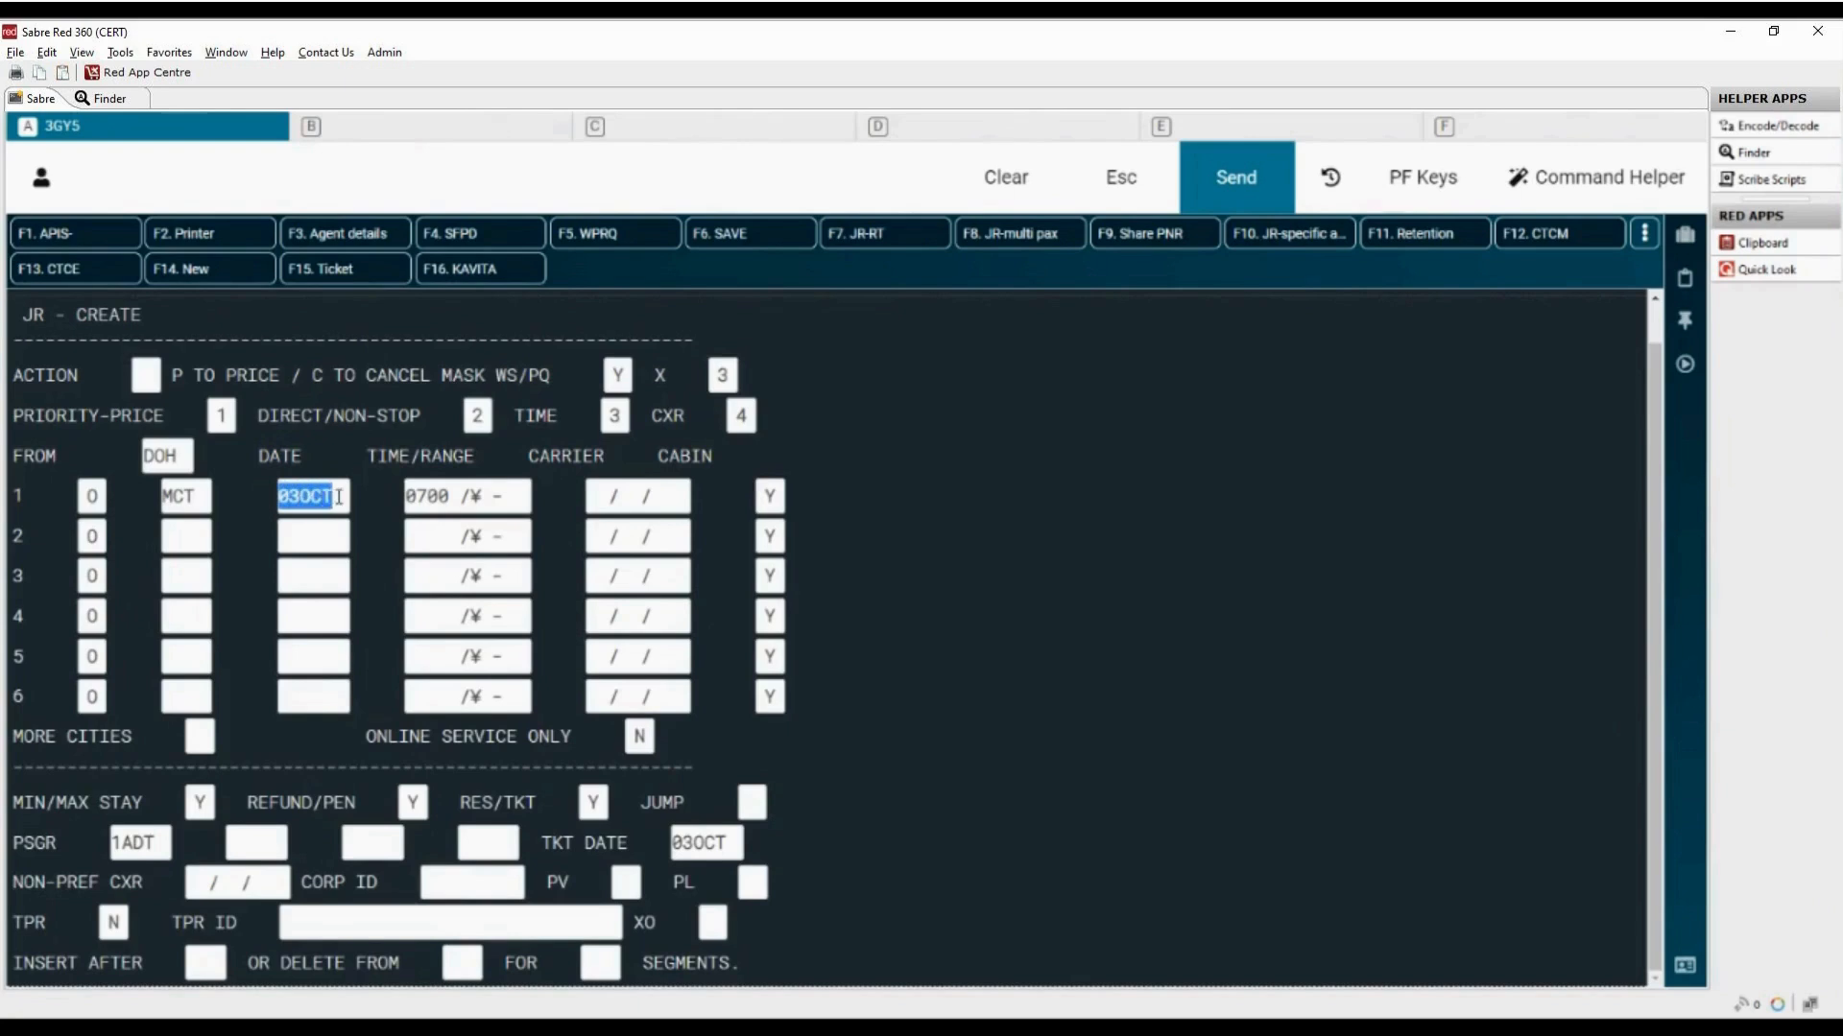
{"action": "type", "text": "15OCT"}
{"action": "left_click_drag", "start_coordinate": [368, 455], "coordinate": [477, 459]}
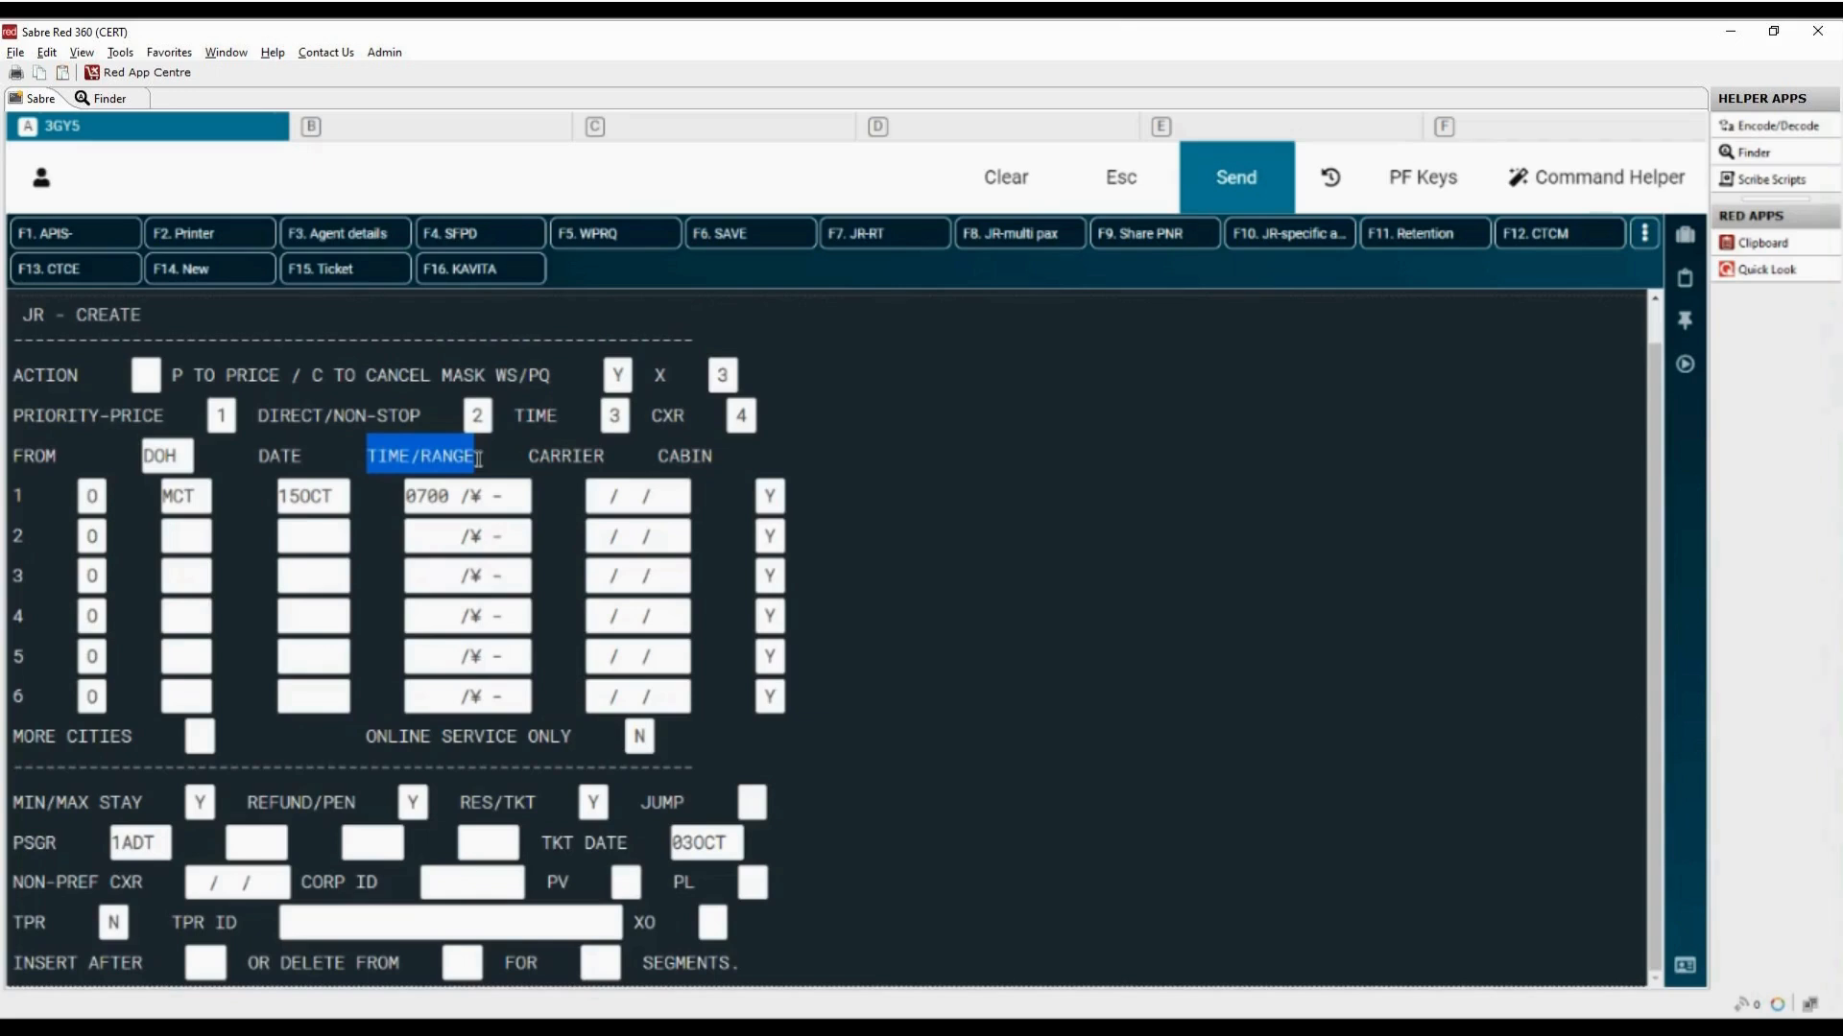
{"action": "left_click_drag", "start_coordinate": [406, 497], "coordinate": [450, 496]}
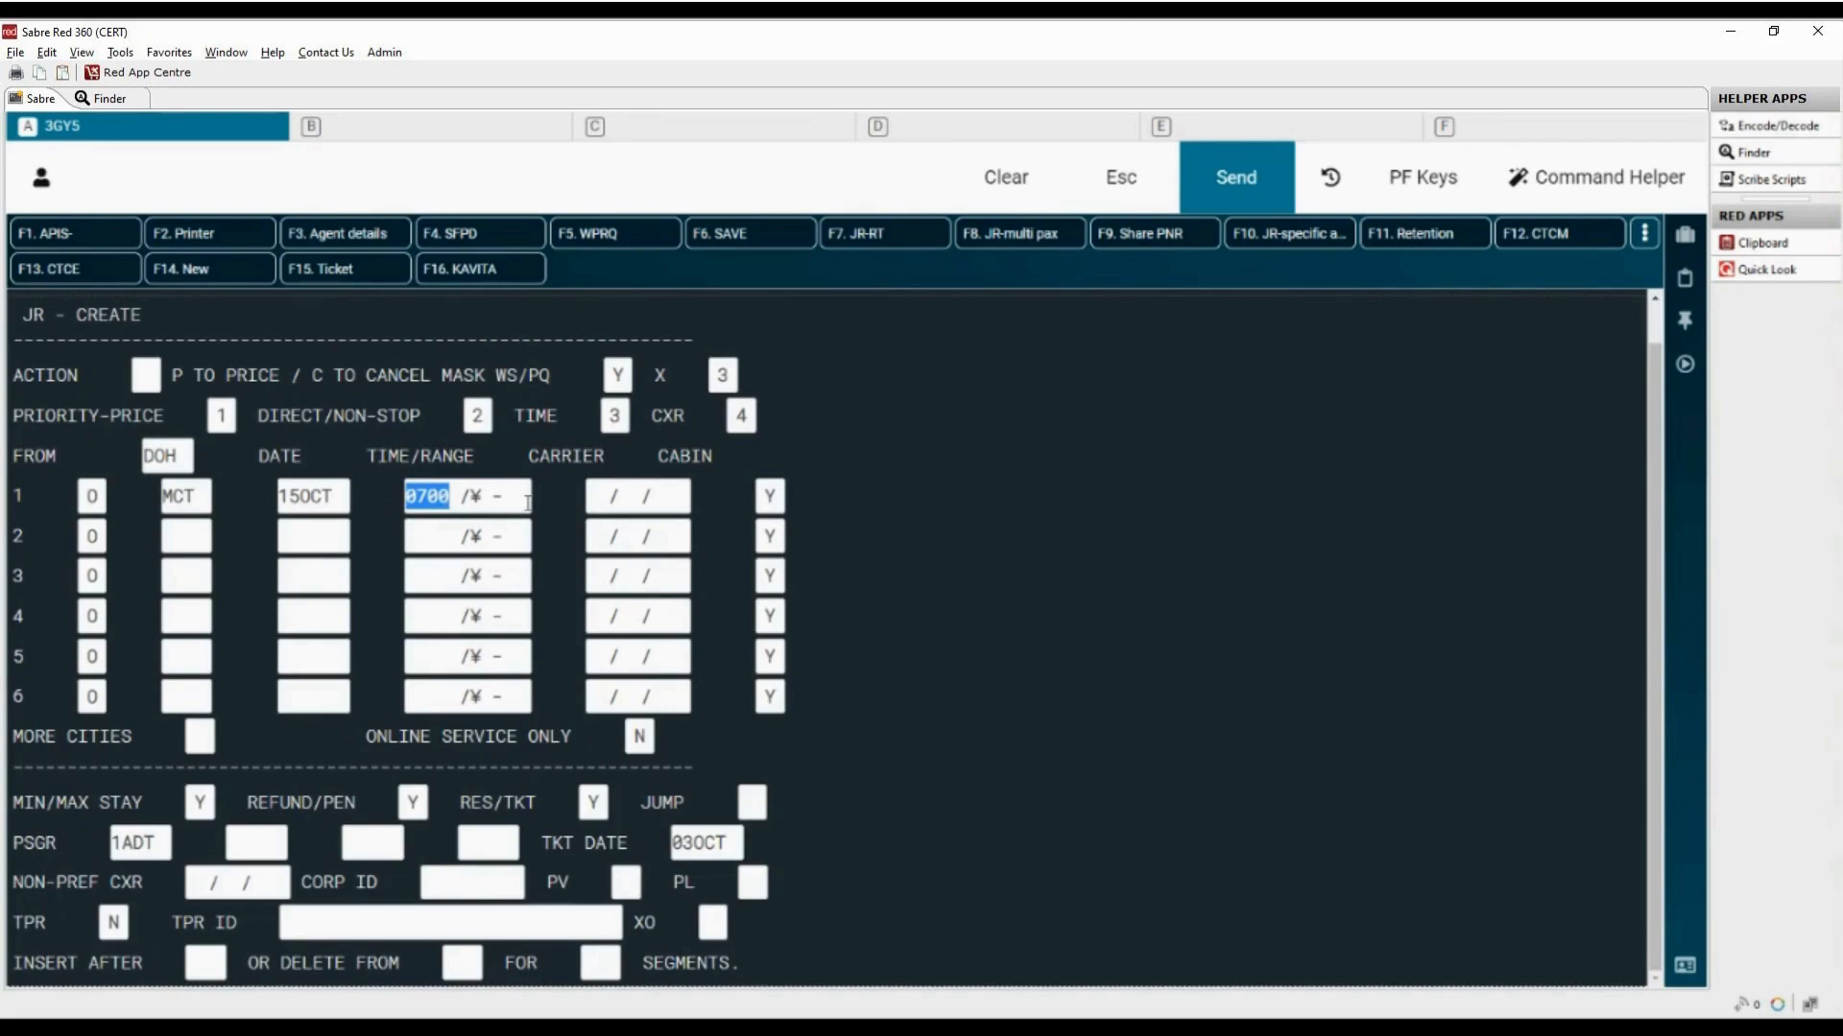
{"action": "left_click", "coordinate": [547, 458]}
{"action": "left_click_drag", "start_coordinate": [531, 453], "coordinate": [607, 457]}
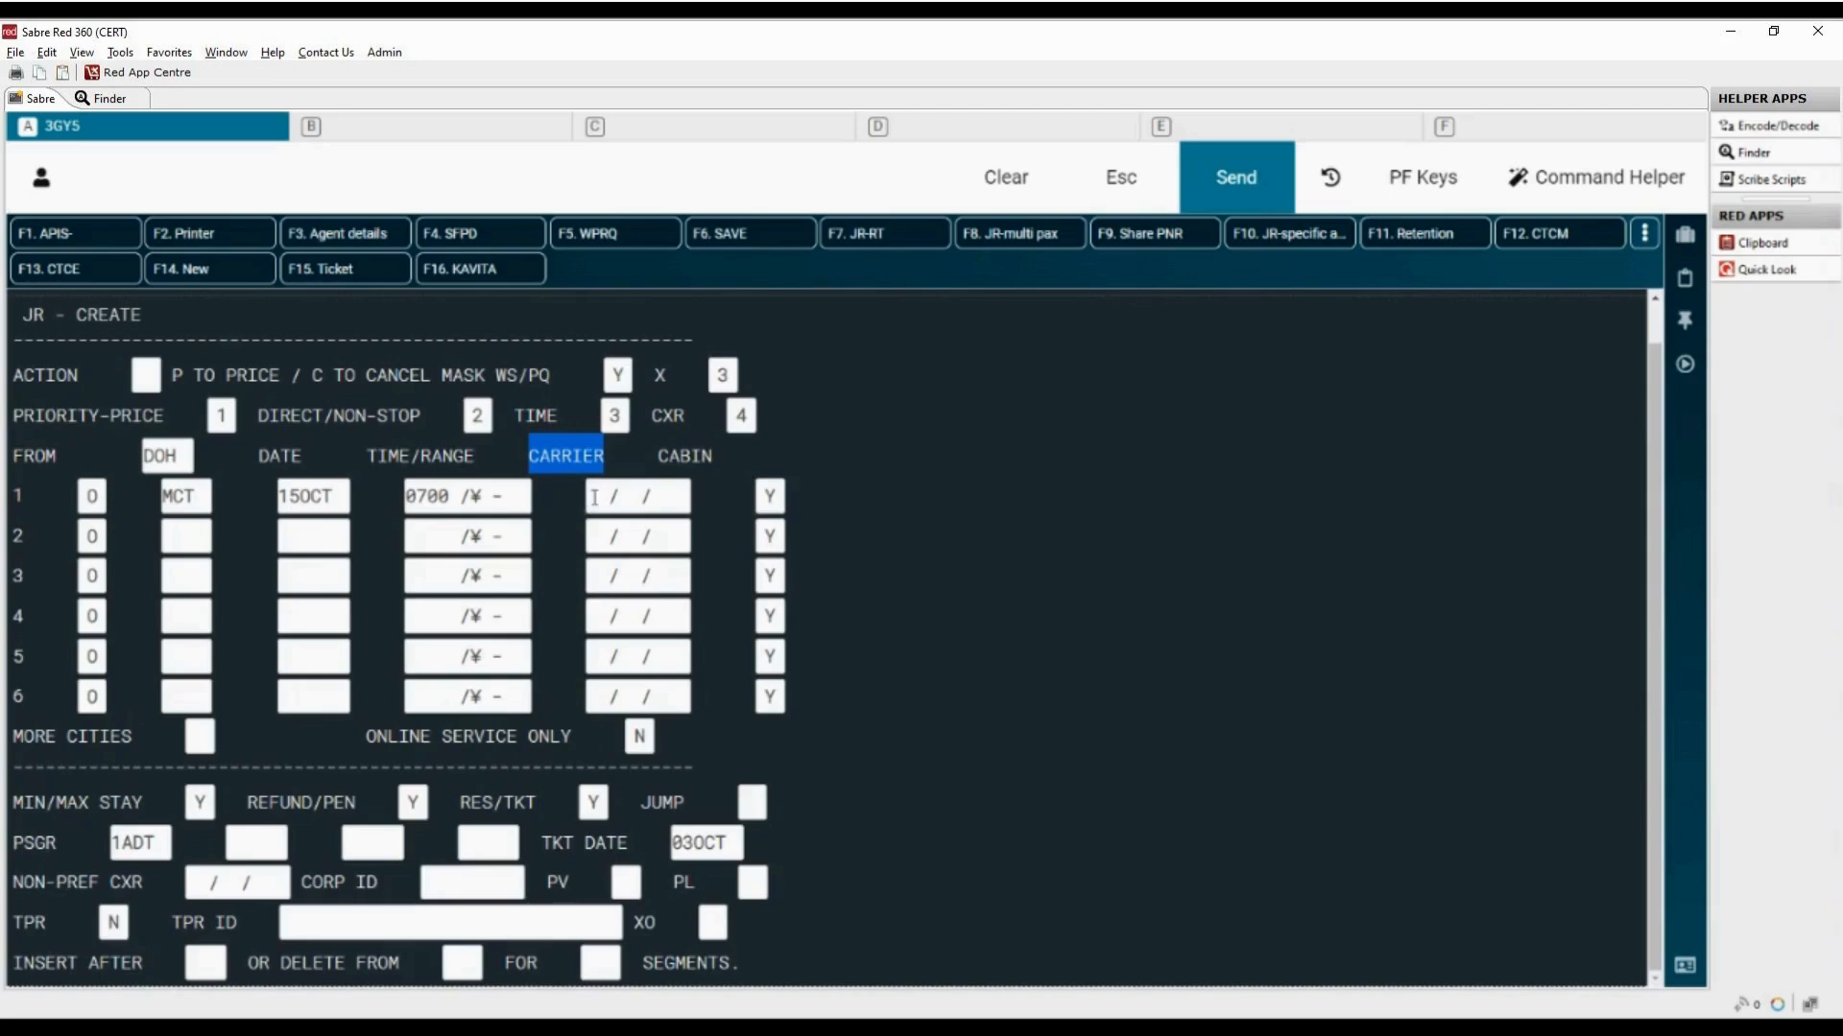
Step: Try the cabin codes P, F, J, C and S on the first segment, ending with Y
{"action": "left_click_drag", "start_coordinate": [656, 457], "coordinate": [726, 462]}
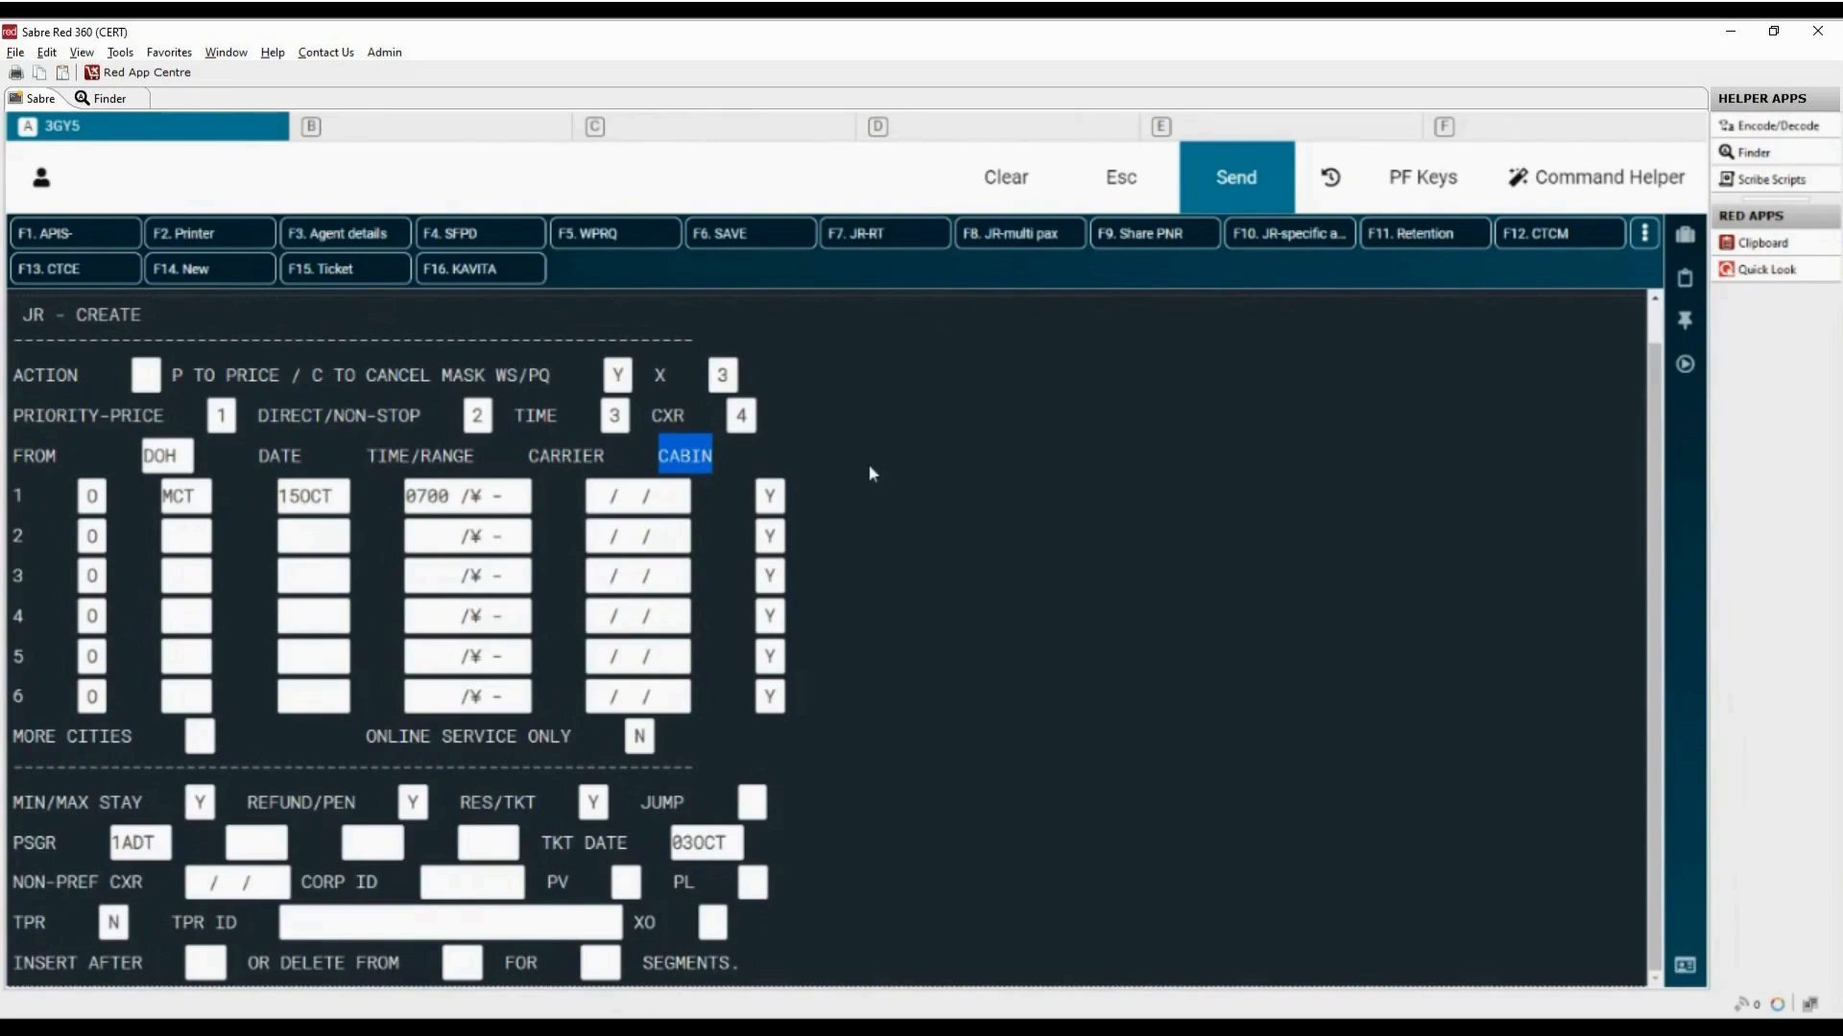
{"action": "left_click", "coordinate": [767, 495]}
{"action": "left_click_drag", "start_coordinate": [767, 496], "coordinate": [802, 504]}
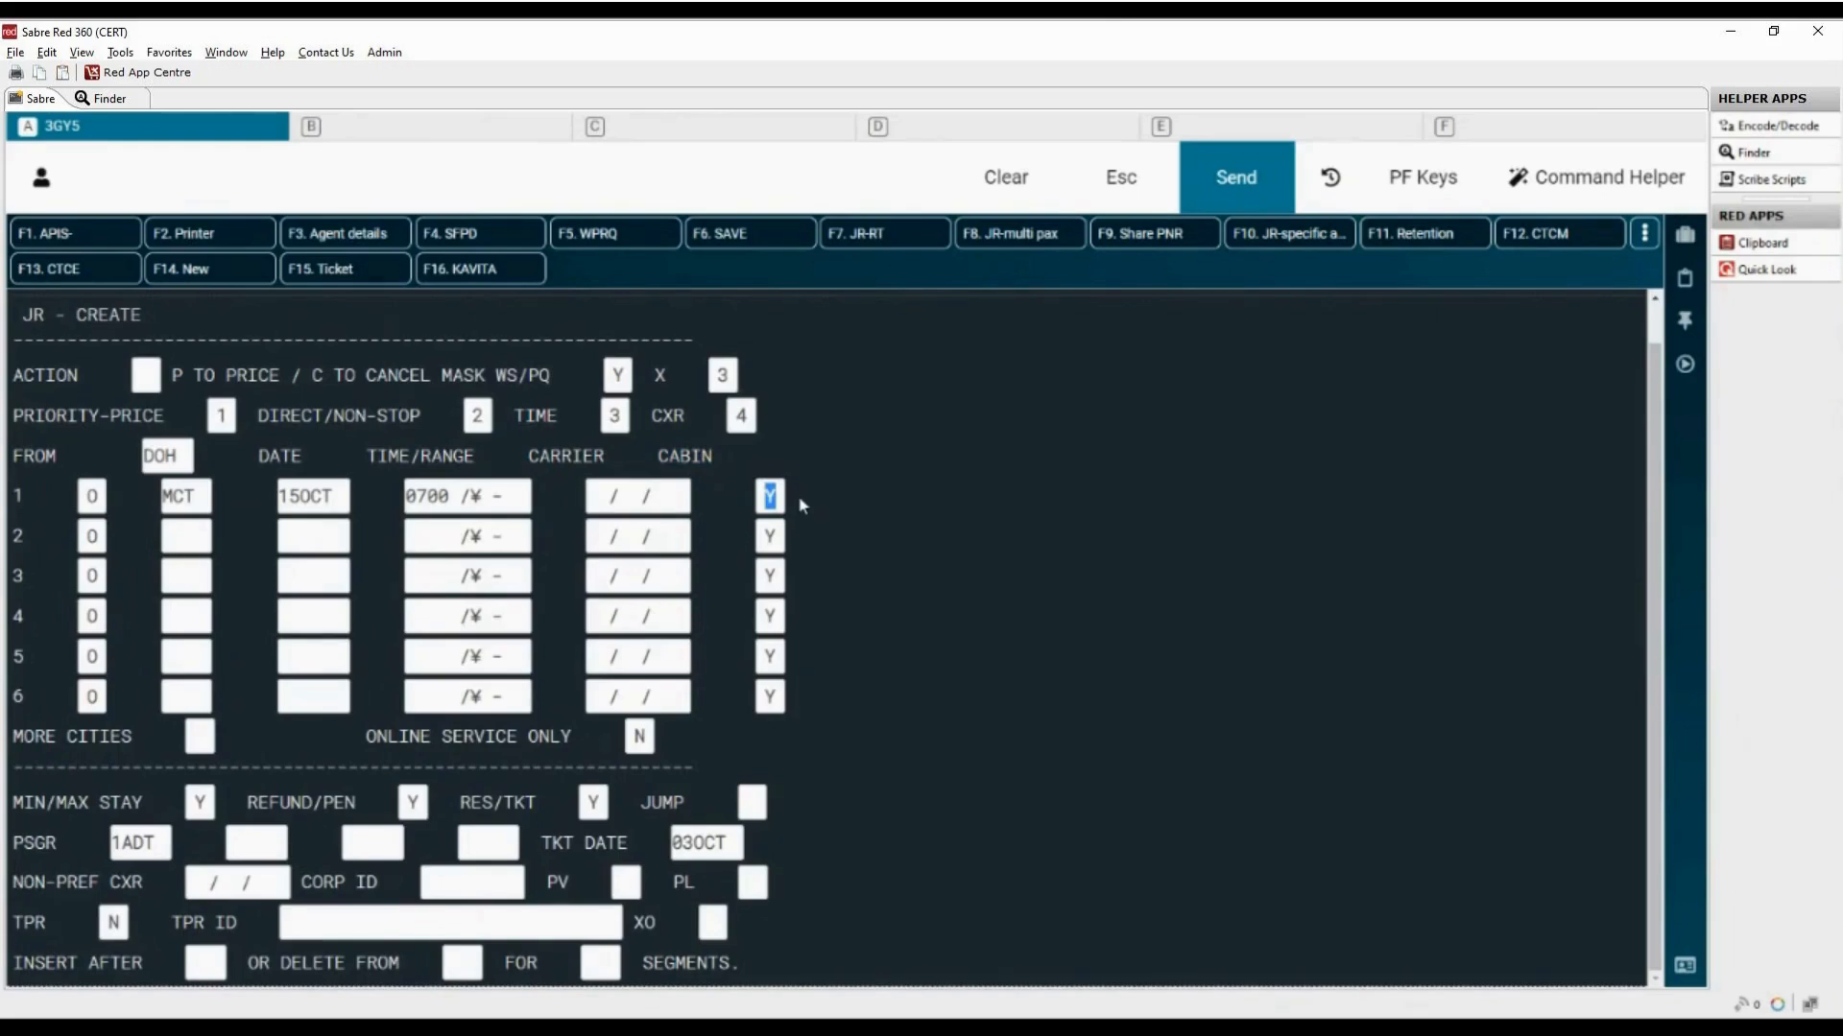
{"action": "type", "text": "P"}
{"action": "left_click_drag", "start_coordinate": [768, 495], "coordinate": [787, 496]}
{"action": "type", "text": "F"}
{"action": "left_click_drag", "start_coordinate": [767, 495], "coordinate": [785, 495]}
{"action": "type", "text": "J"}
{"action": "left_click_drag", "start_coordinate": [768, 495], "coordinate": [797, 500]}
{"action": "type", "text": "C"}
{"action": "left_click_drag", "start_coordinate": [768, 496], "coordinate": [798, 500]}
{"action": "type", "text": "S"}
{"action": "left_click_drag", "start_coordinate": [768, 495], "coordinate": [795, 495]}
{"action": "type", "text": "Y"}
Step: Enter the return segment to DOH on 25OCT in the second line
{"action": "type", "text": "DOH 250CT"}
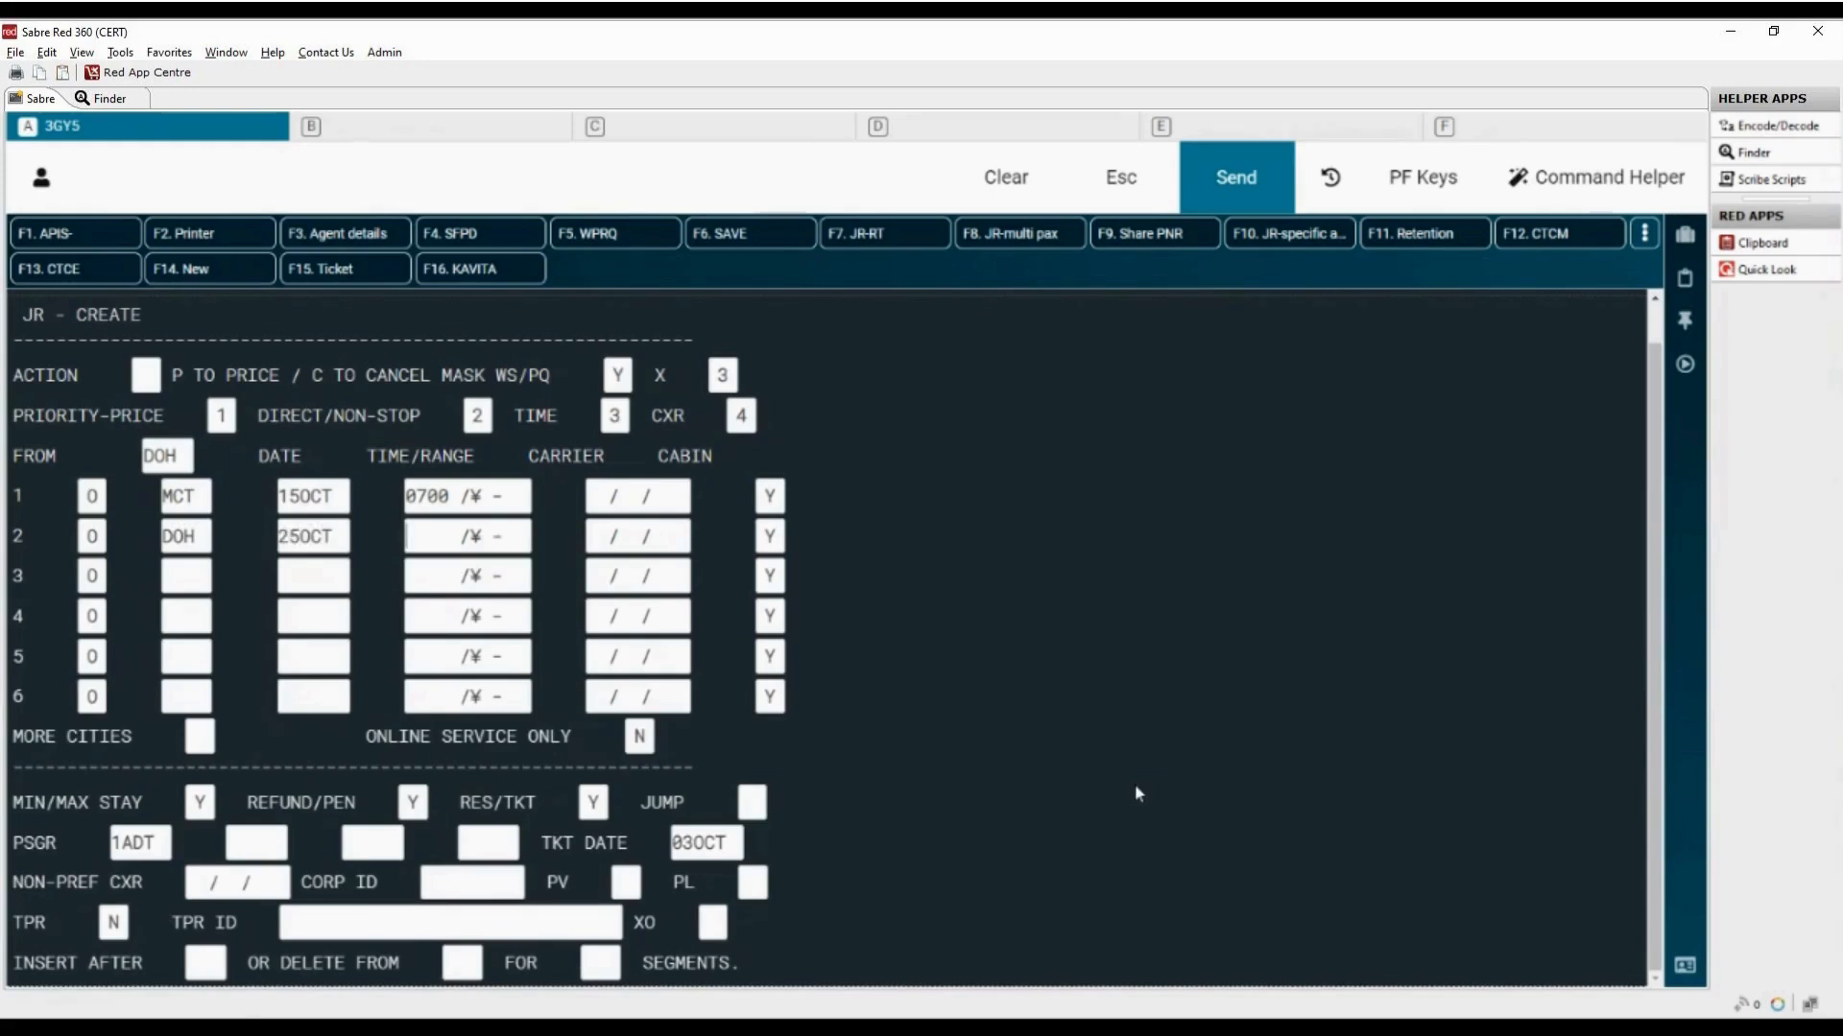
Step: Mark More Cities with X to open the additional segment lines and return to the previous mask
{"action": "left_click_drag", "start_coordinate": [16, 739], "coordinate": [148, 742]}
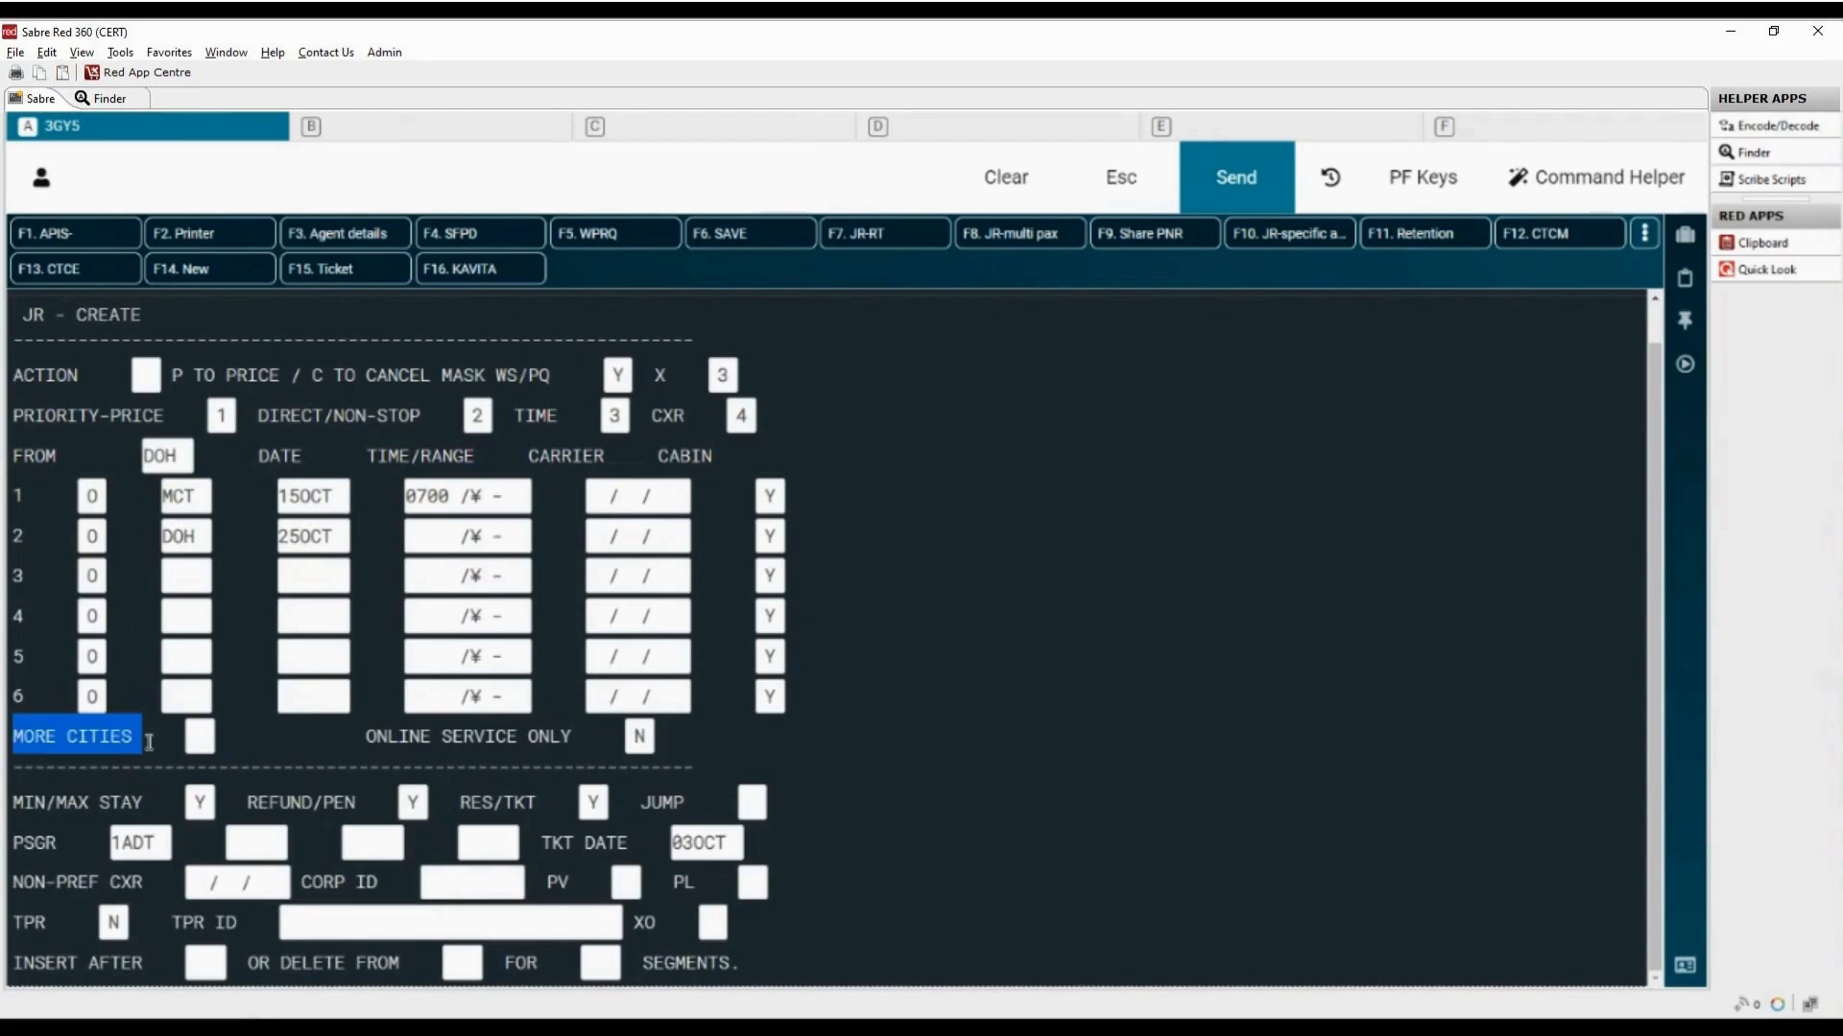
{"action": "left_click", "coordinate": [197, 739]}
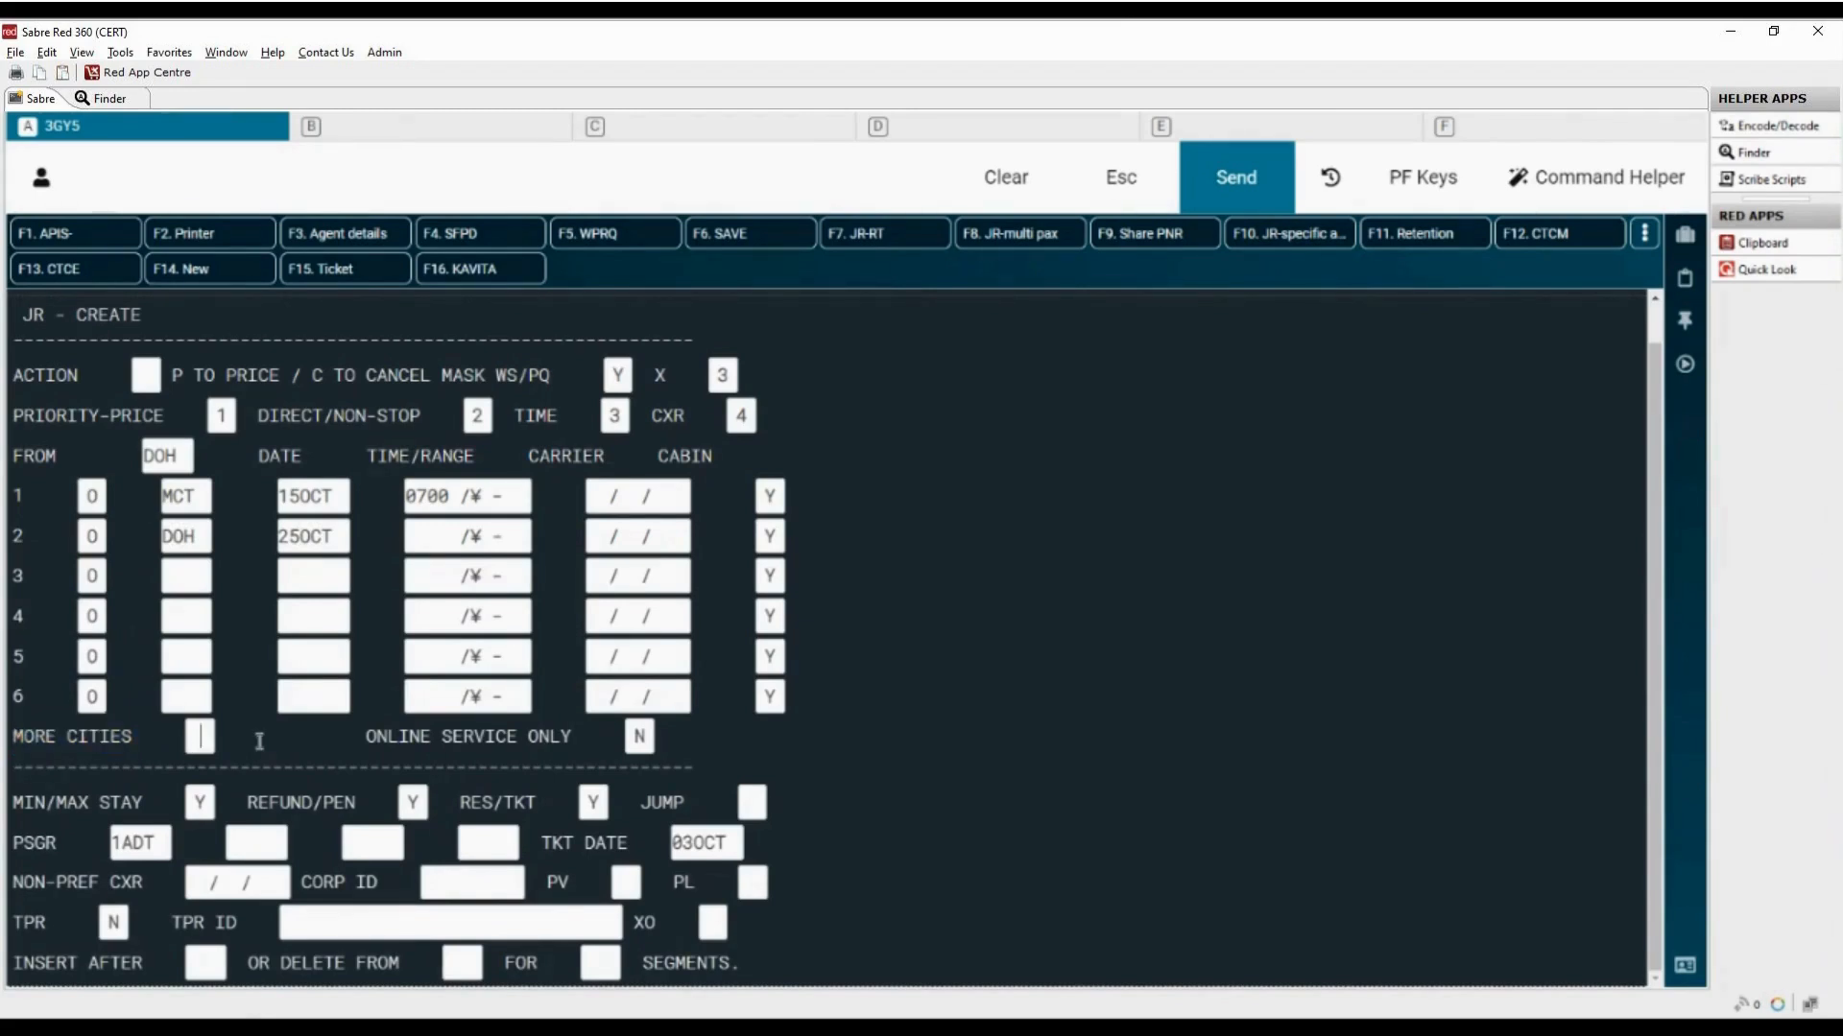
{"action": "type", "text": "X"}
{"action": "key", "text": "Return"}
{"action": "double_click", "coordinate": [28, 770]}
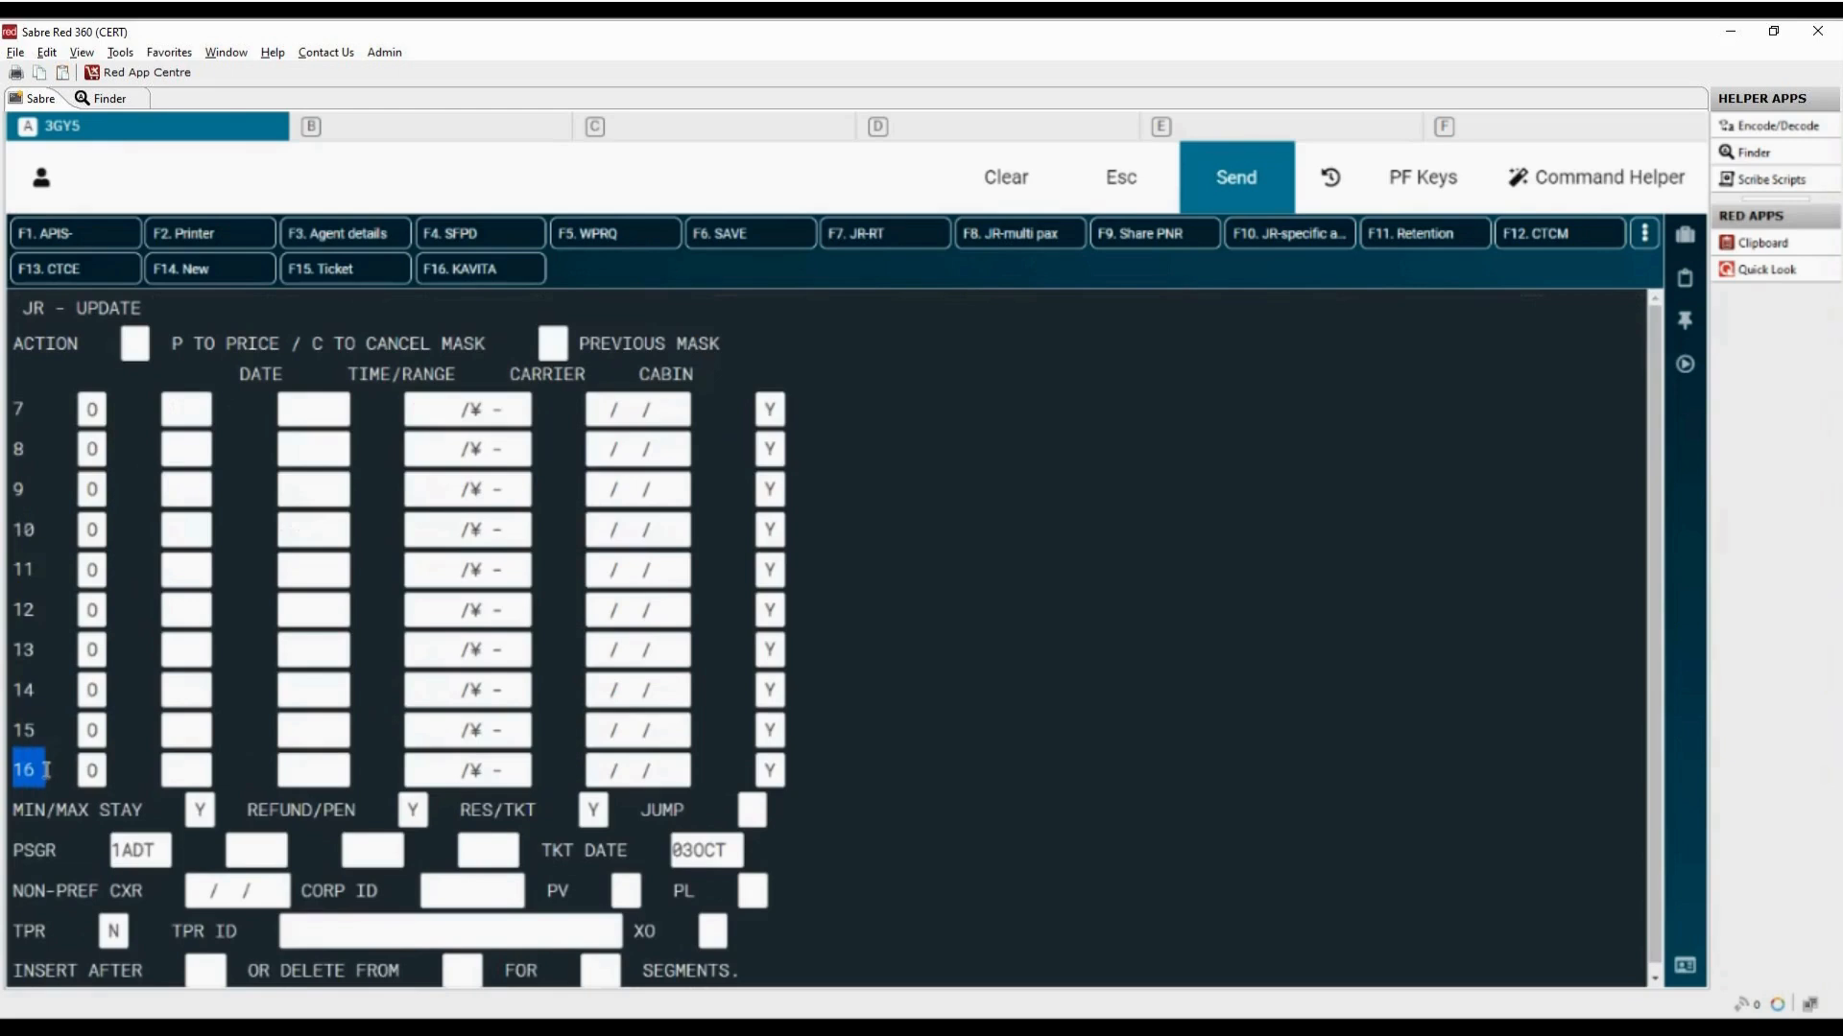
{"action": "left_click_drag", "start_coordinate": [576, 344], "coordinate": [749, 344]}
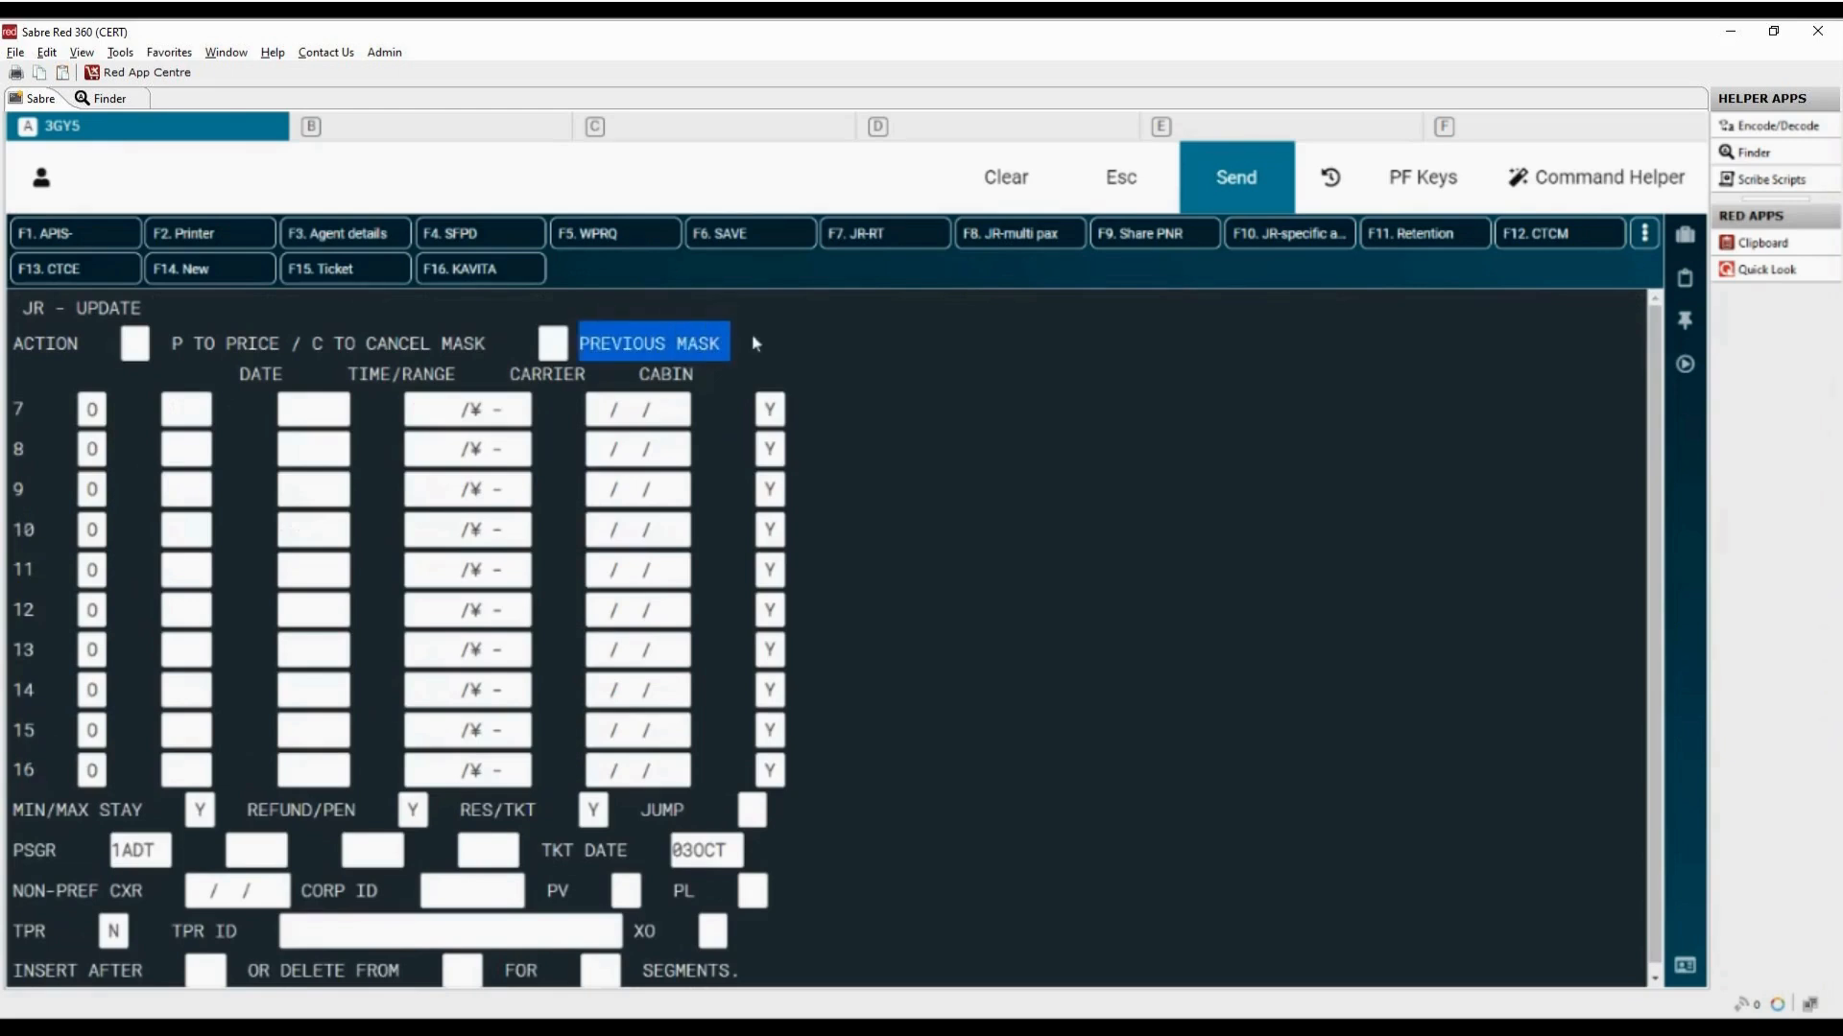
{"action": "type", "text": "X"}
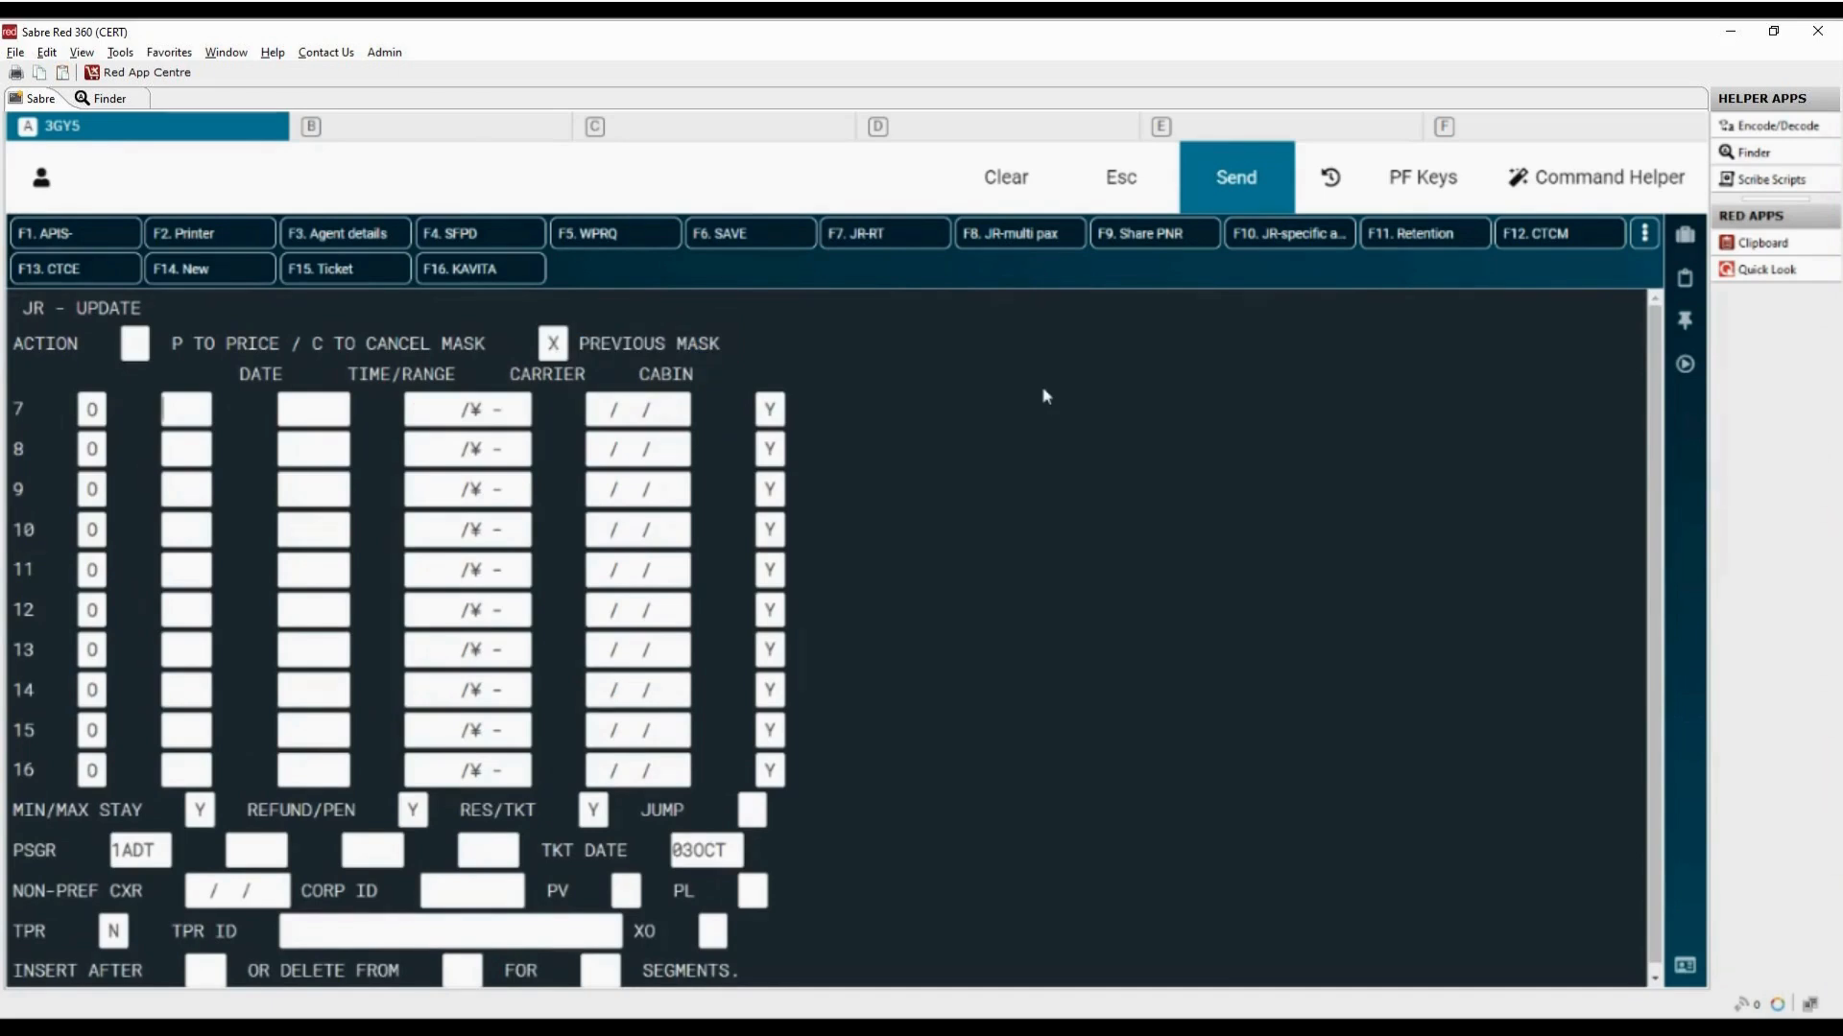
{"action": "key", "text": "Return"}
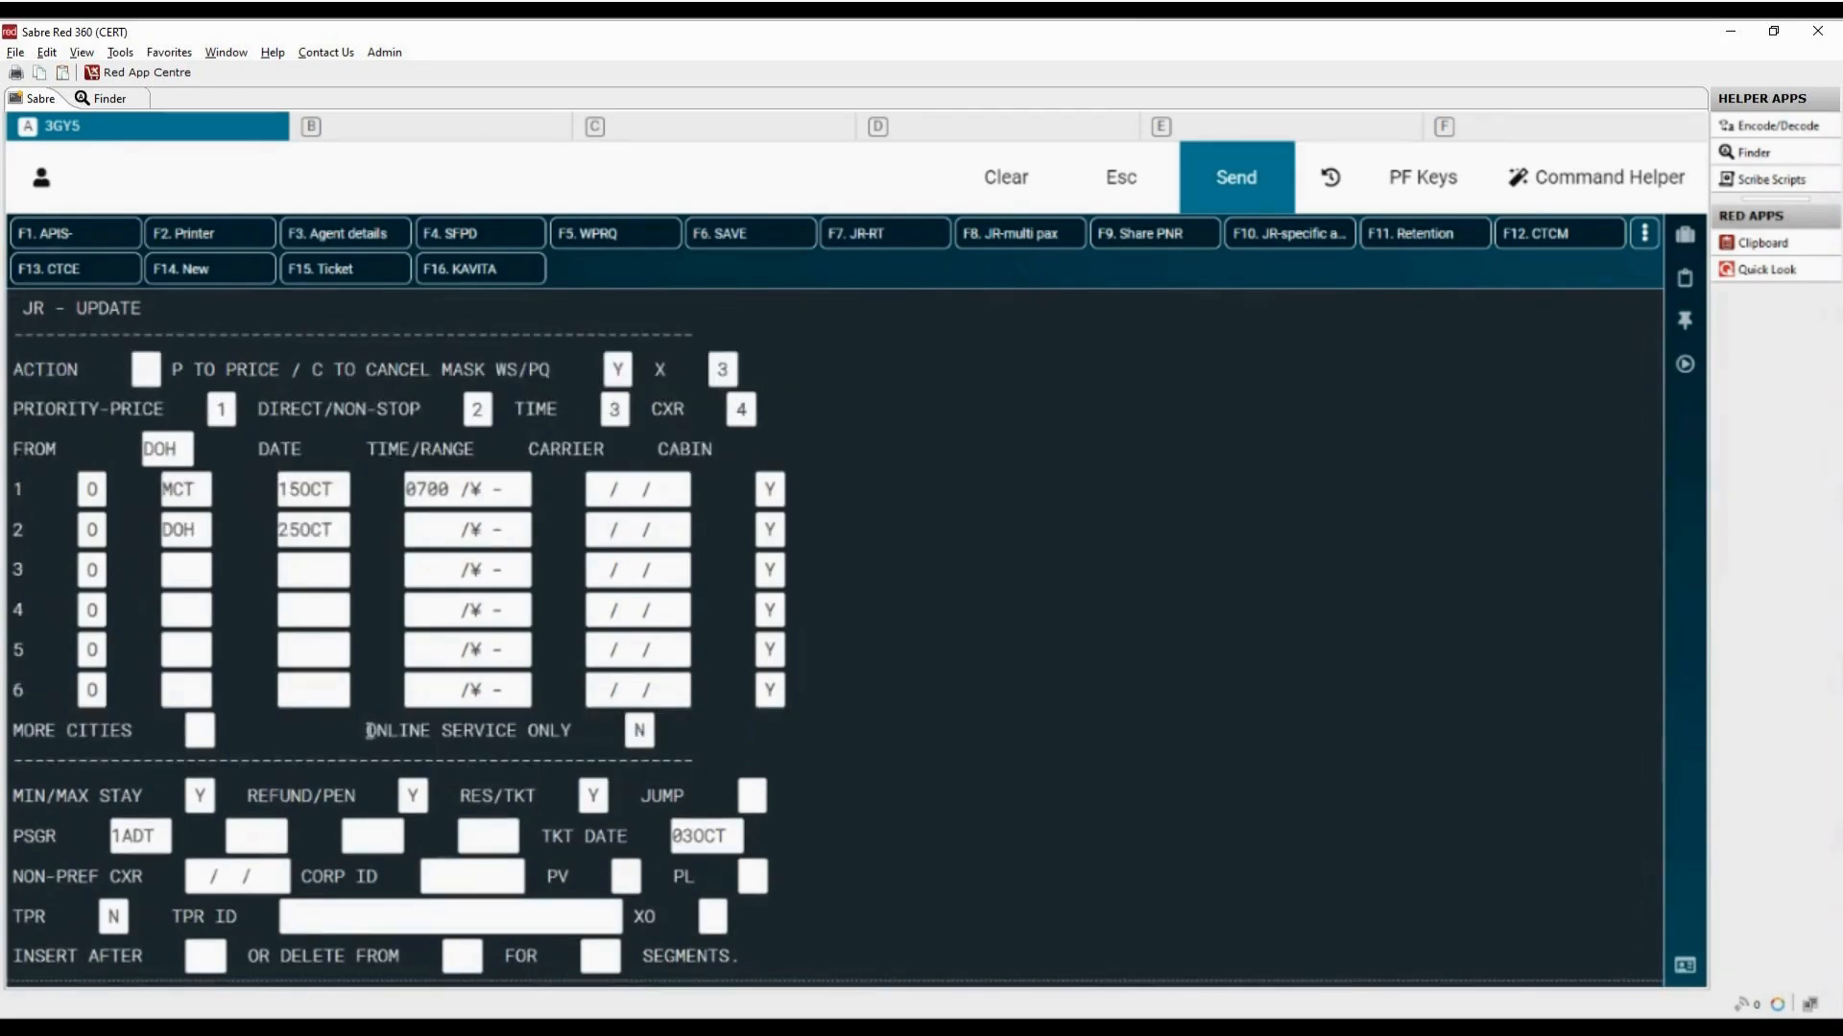
Step: Try Y for Online Service Only and set it back to N
{"action": "left_click_drag", "start_coordinate": [366, 730], "coordinate": [574, 732]}
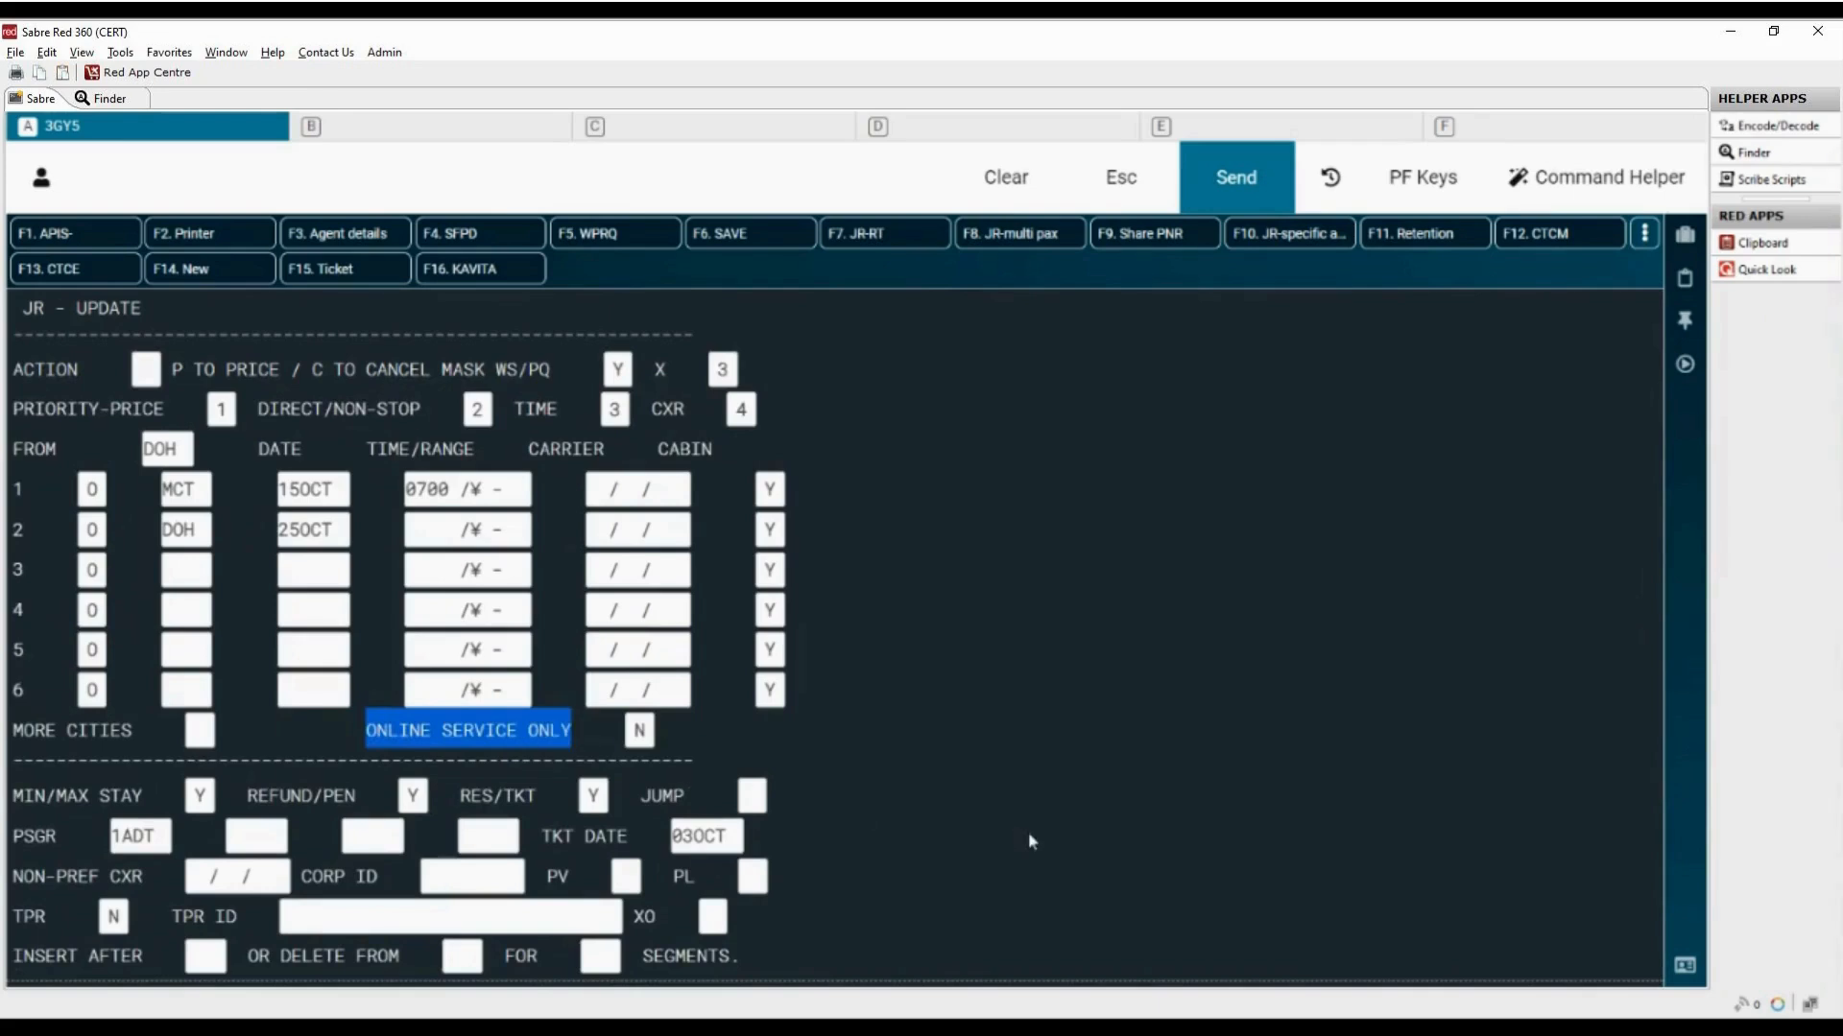
{"action": "left_click_drag", "start_coordinate": [637, 731], "coordinate": [661, 732]}
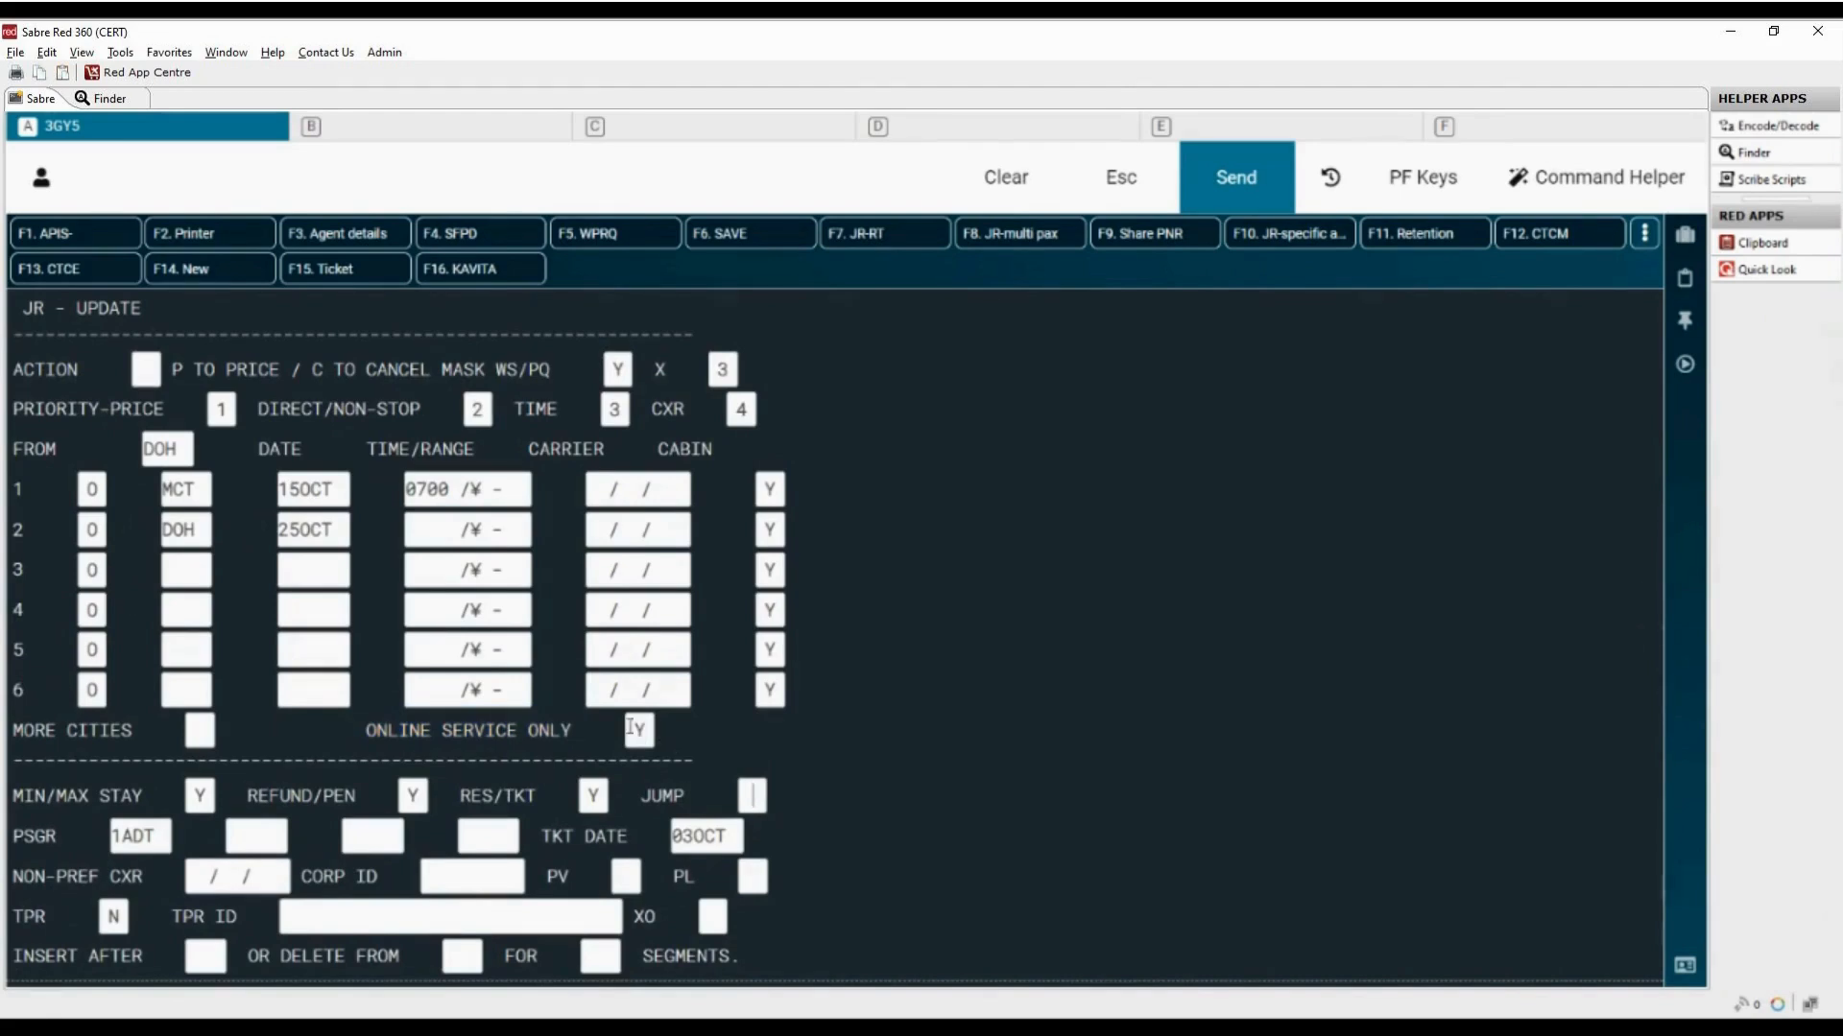
{"action": "type", "text": "Y"}
{"action": "type", "text": "N"}
Step: Try N for Min/Max Stay and set it back to Y
{"action": "left_click_drag", "start_coordinate": [12, 797], "coordinate": [178, 803]}
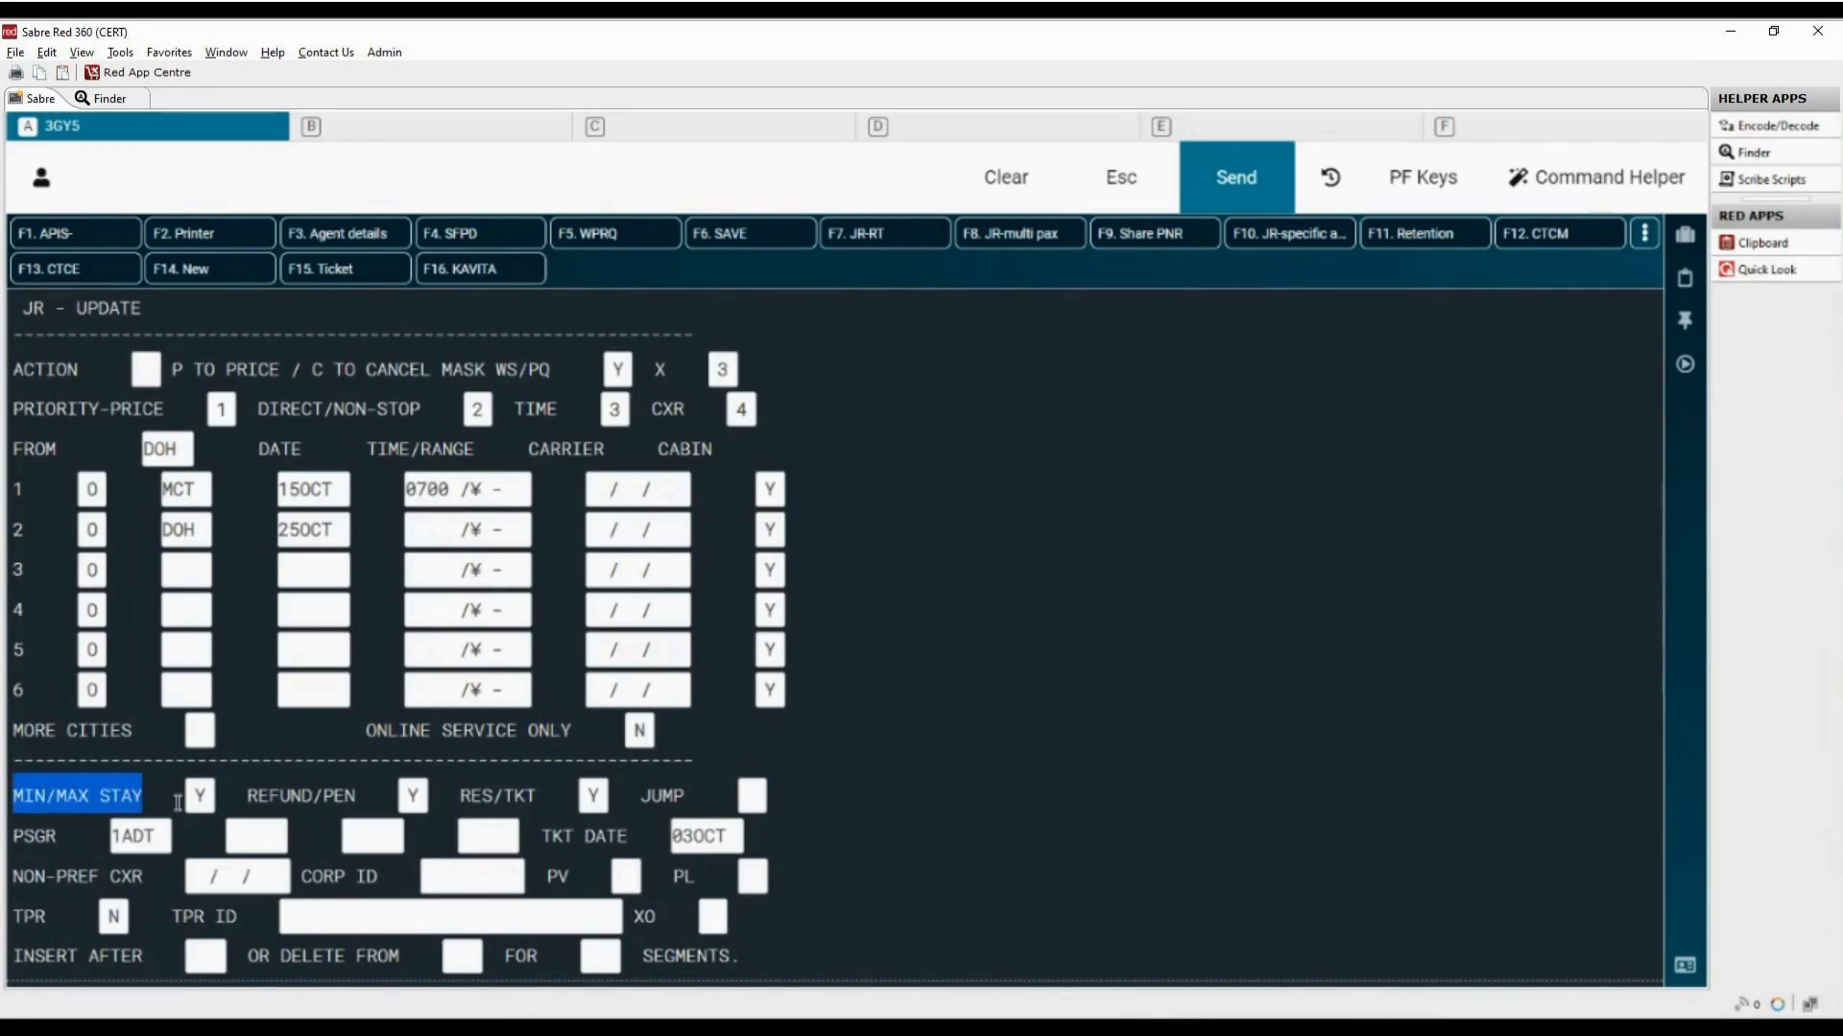
{"action": "left_click", "coordinate": [200, 796]}
{"action": "type", "text": "N"}
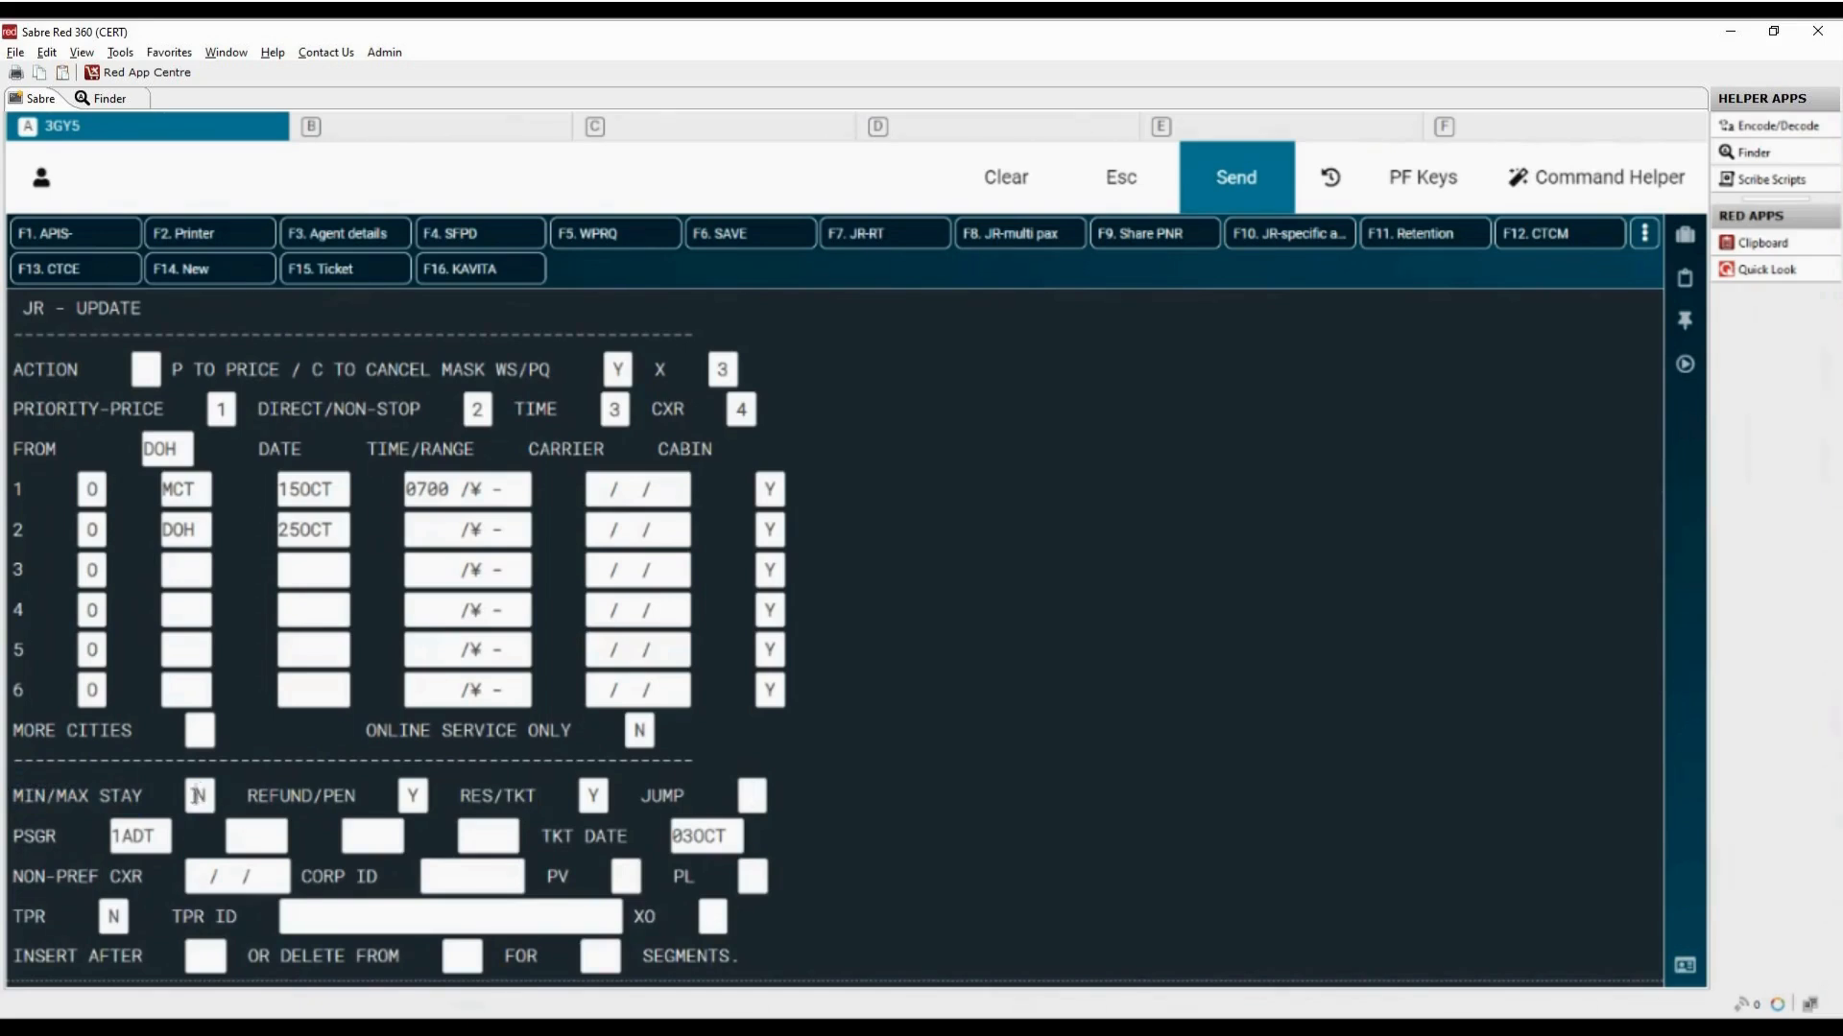
{"action": "left_click_drag", "start_coordinate": [193, 795], "coordinate": [211, 795]}
{"action": "type", "text": "Y"}
Step: Check the Refund/Pen and Res/Tkt settings, and try X in the Jump field before clearing it
{"action": "left_click_drag", "start_coordinate": [247, 796], "coordinate": [361, 797]}
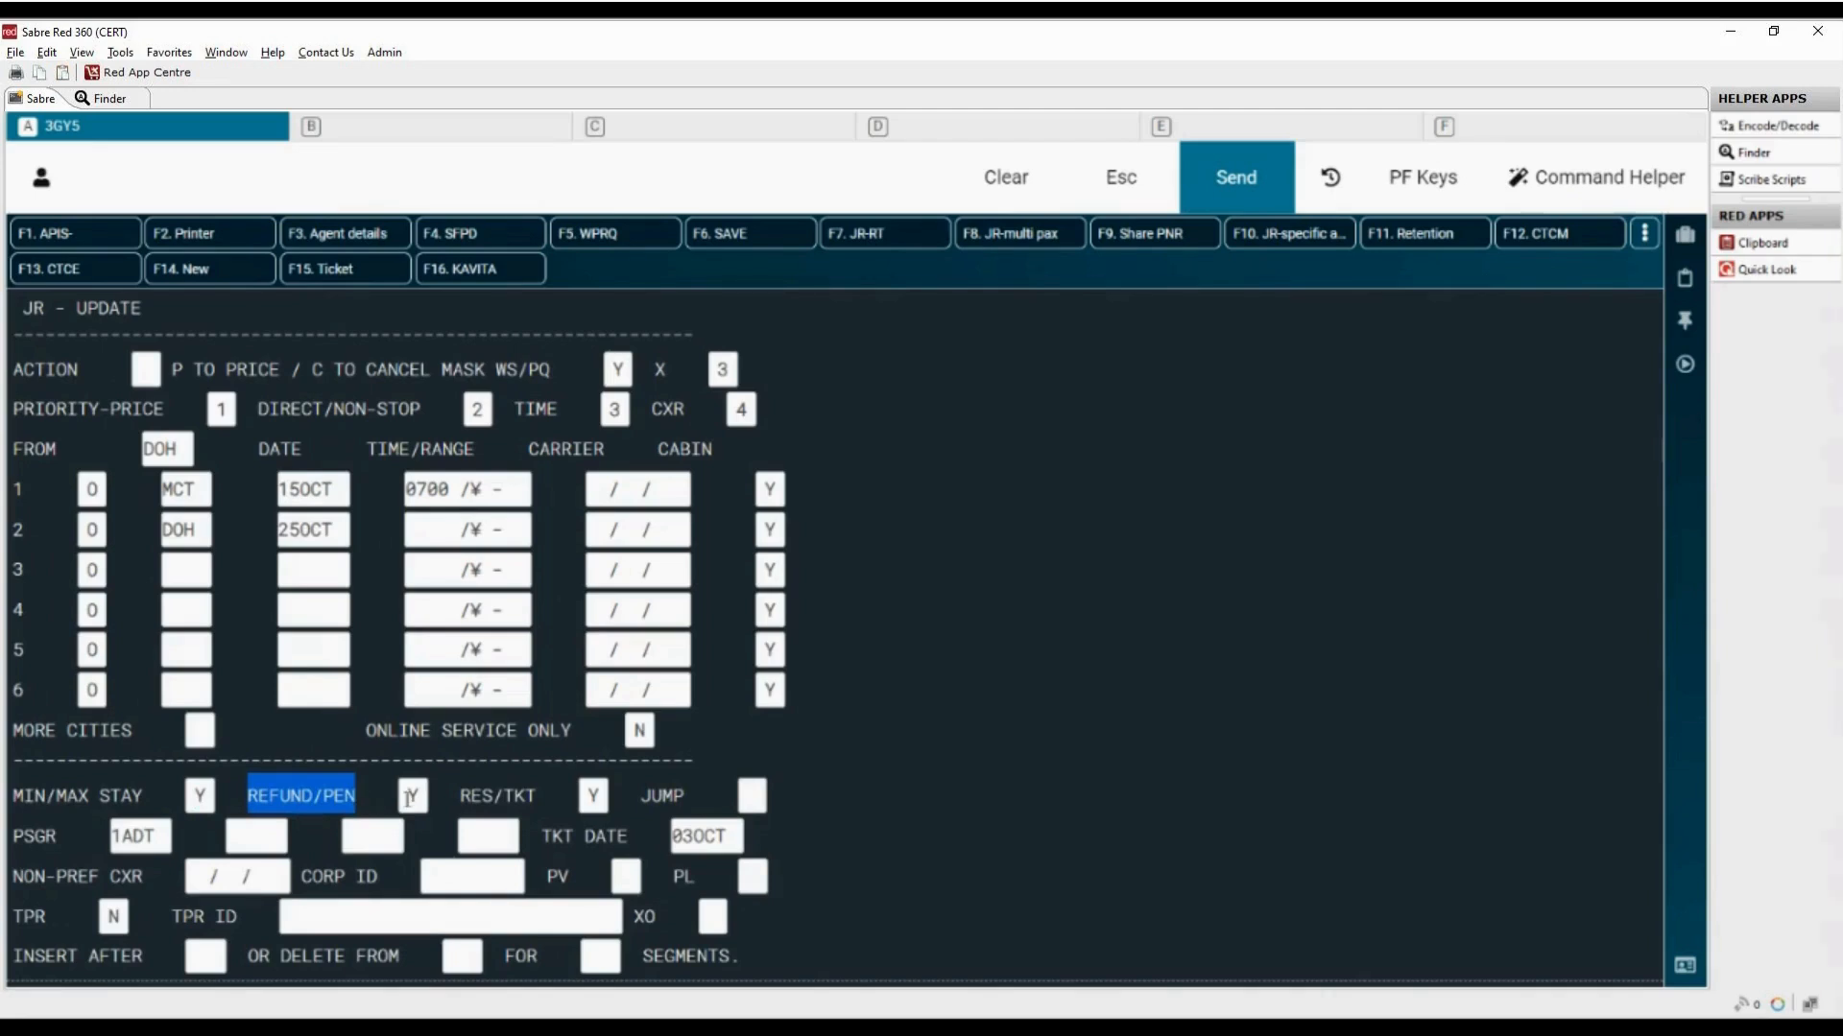
{"action": "left_click_drag", "start_coordinate": [411, 796], "coordinate": [423, 797]}
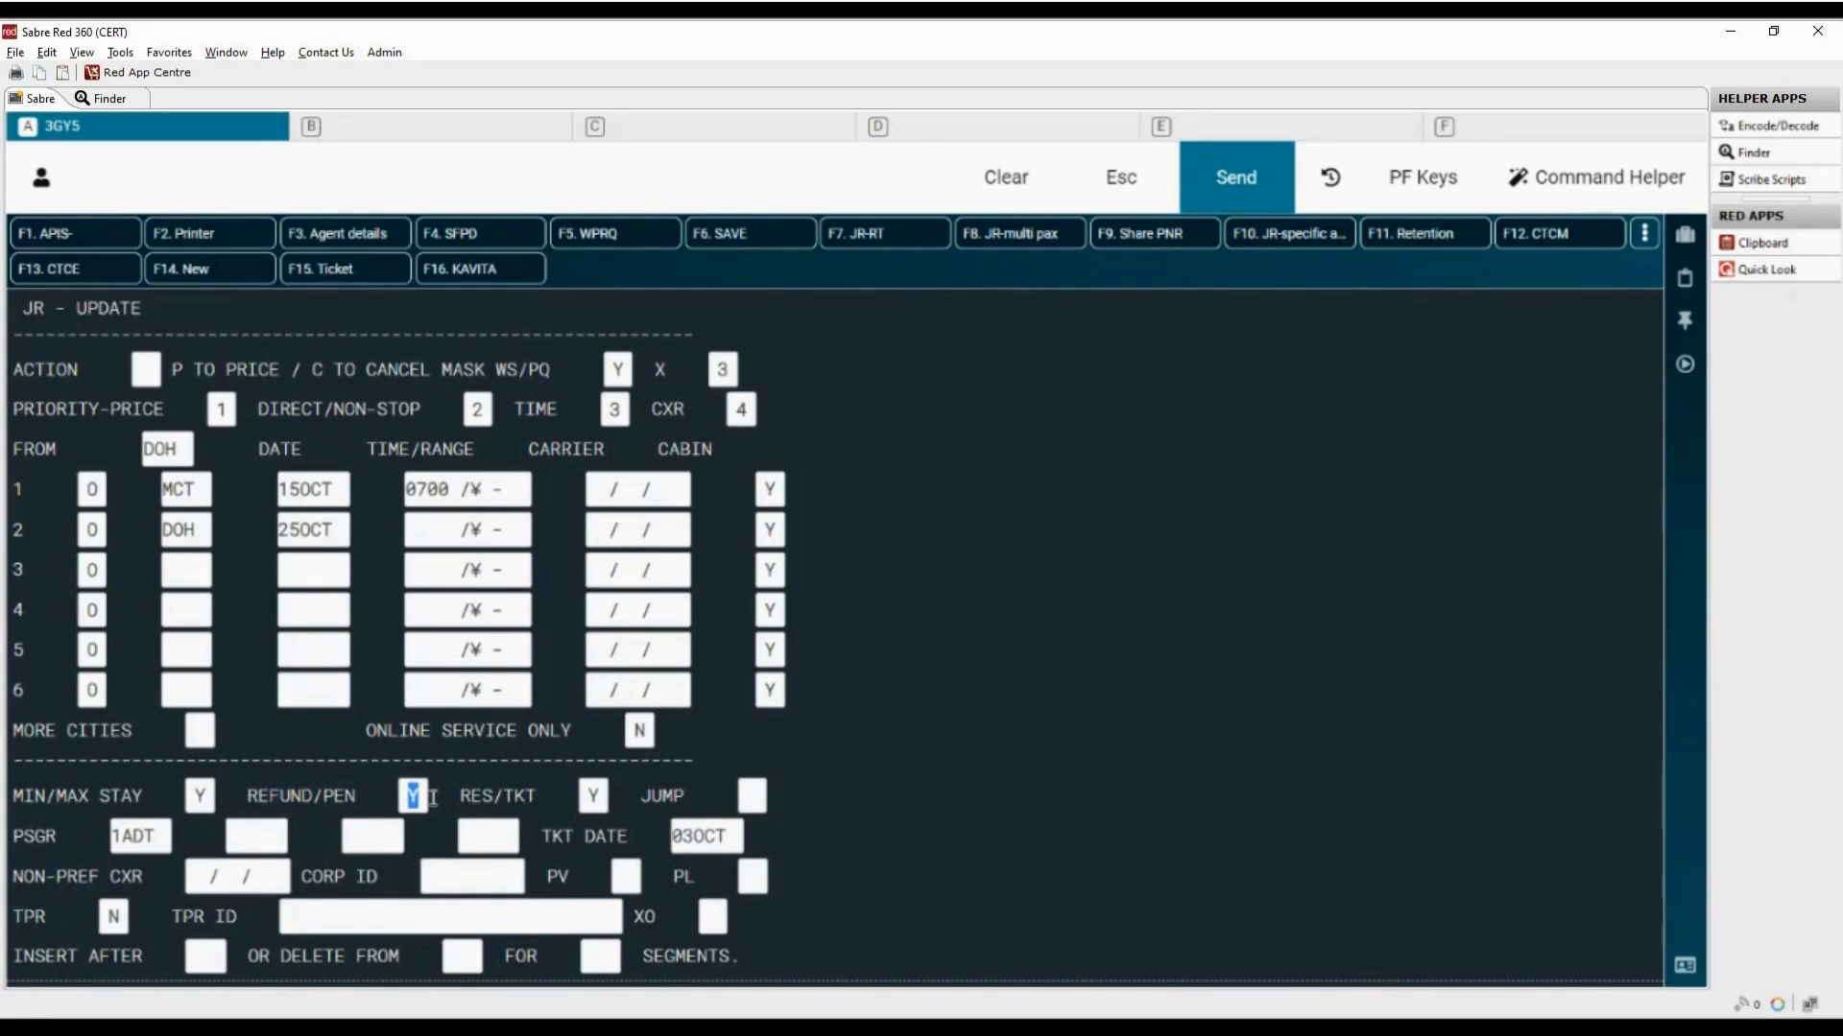
{"action": "left_click_drag", "start_coordinate": [460, 797], "coordinate": [535, 795]}
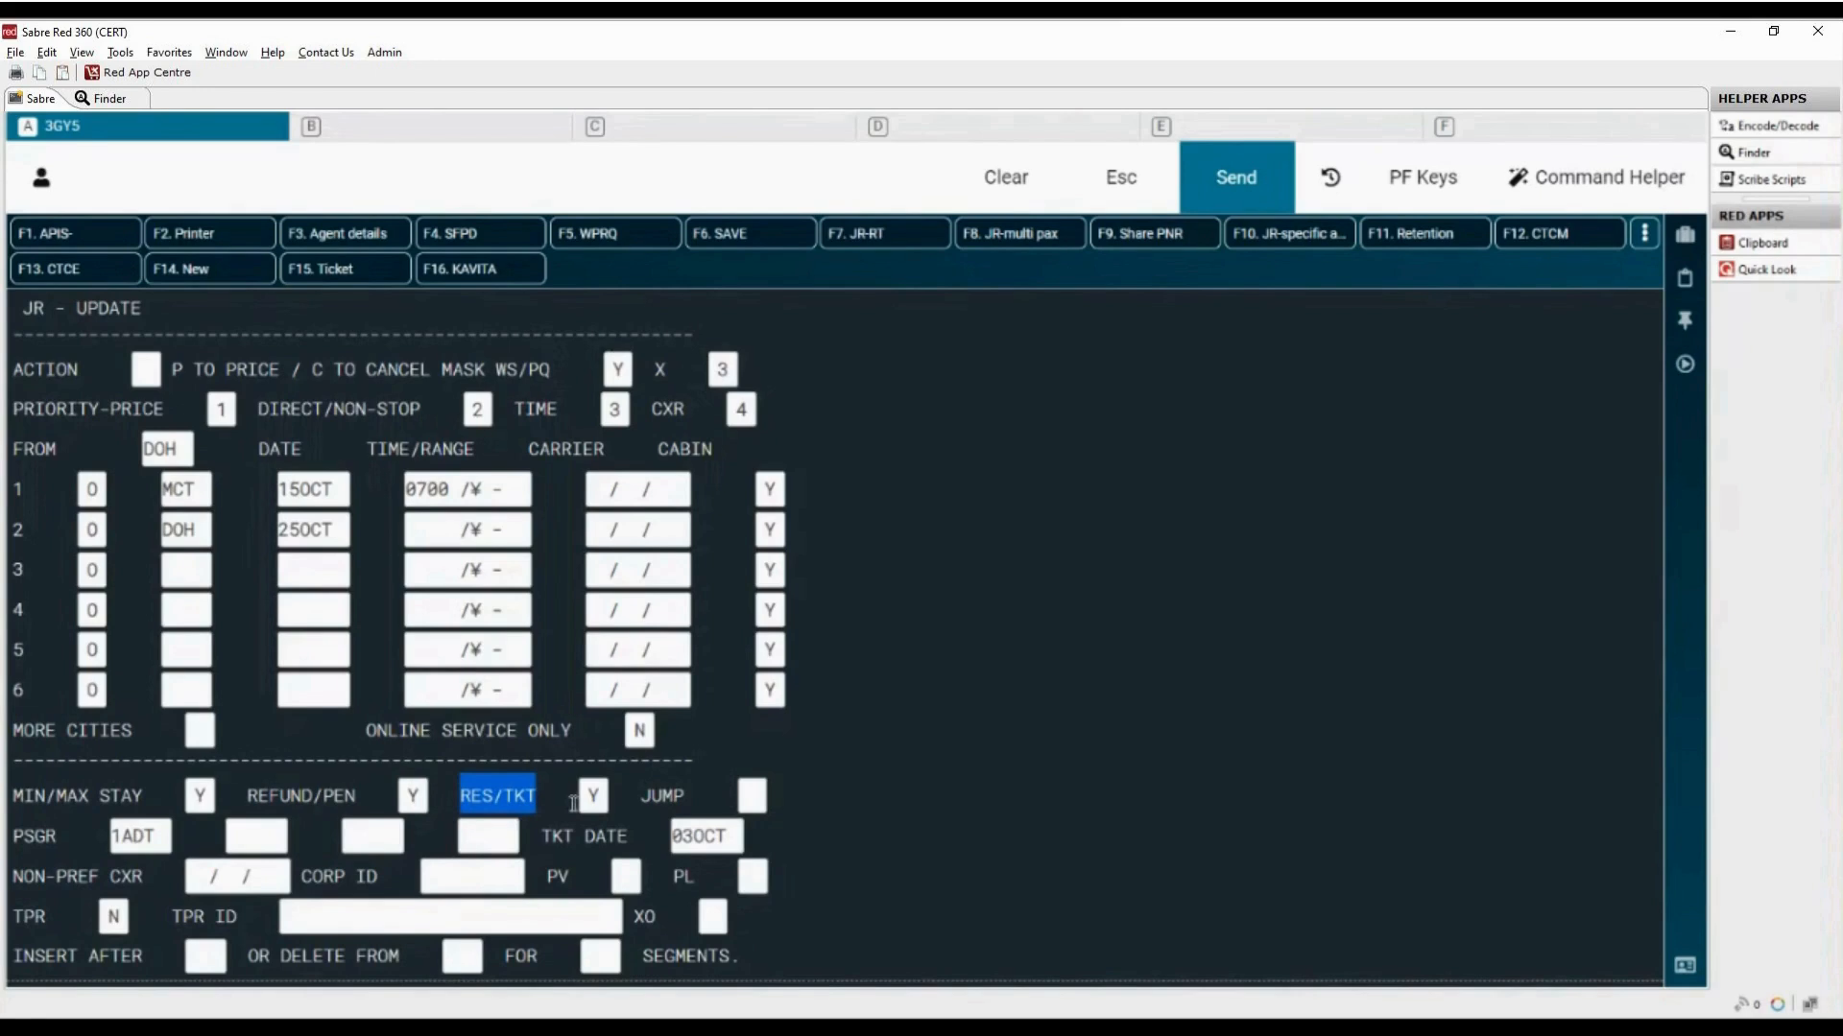
{"action": "left_click_drag", "start_coordinate": [586, 802], "coordinate": [624, 802]}
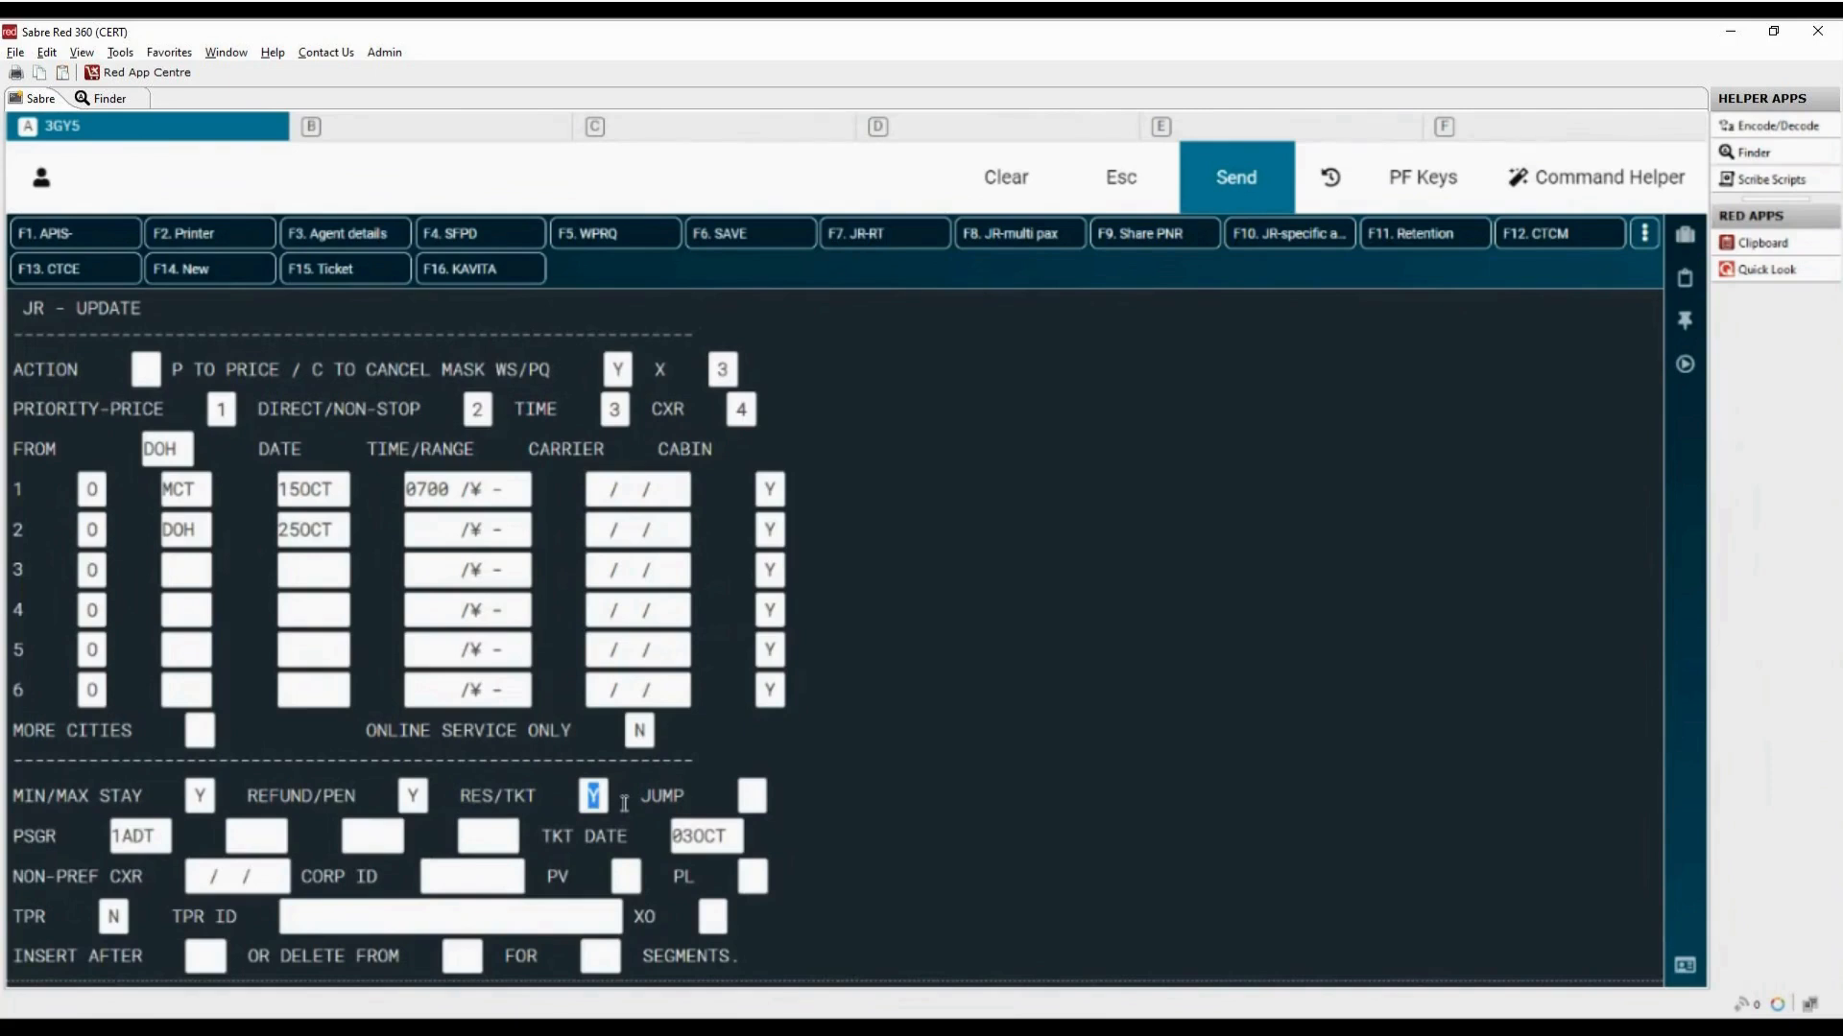
{"action": "left_click_drag", "start_coordinate": [638, 802], "coordinate": [688, 802]}
{"action": "left_click", "coordinate": [753, 800]}
{"action": "type", "text": "X"}
{"action": "left_click_drag", "start_coordinate": [746, 796], "coordinate": [768, 792]}
{"action": "key", "text": "Delete"}
Step: Add the passenger types 1CNN and 1INF alongside the 1ADT entry
{"action": "left_click_drag", "start_coordinate": [13, 837], "coordinate": [66, 839]}
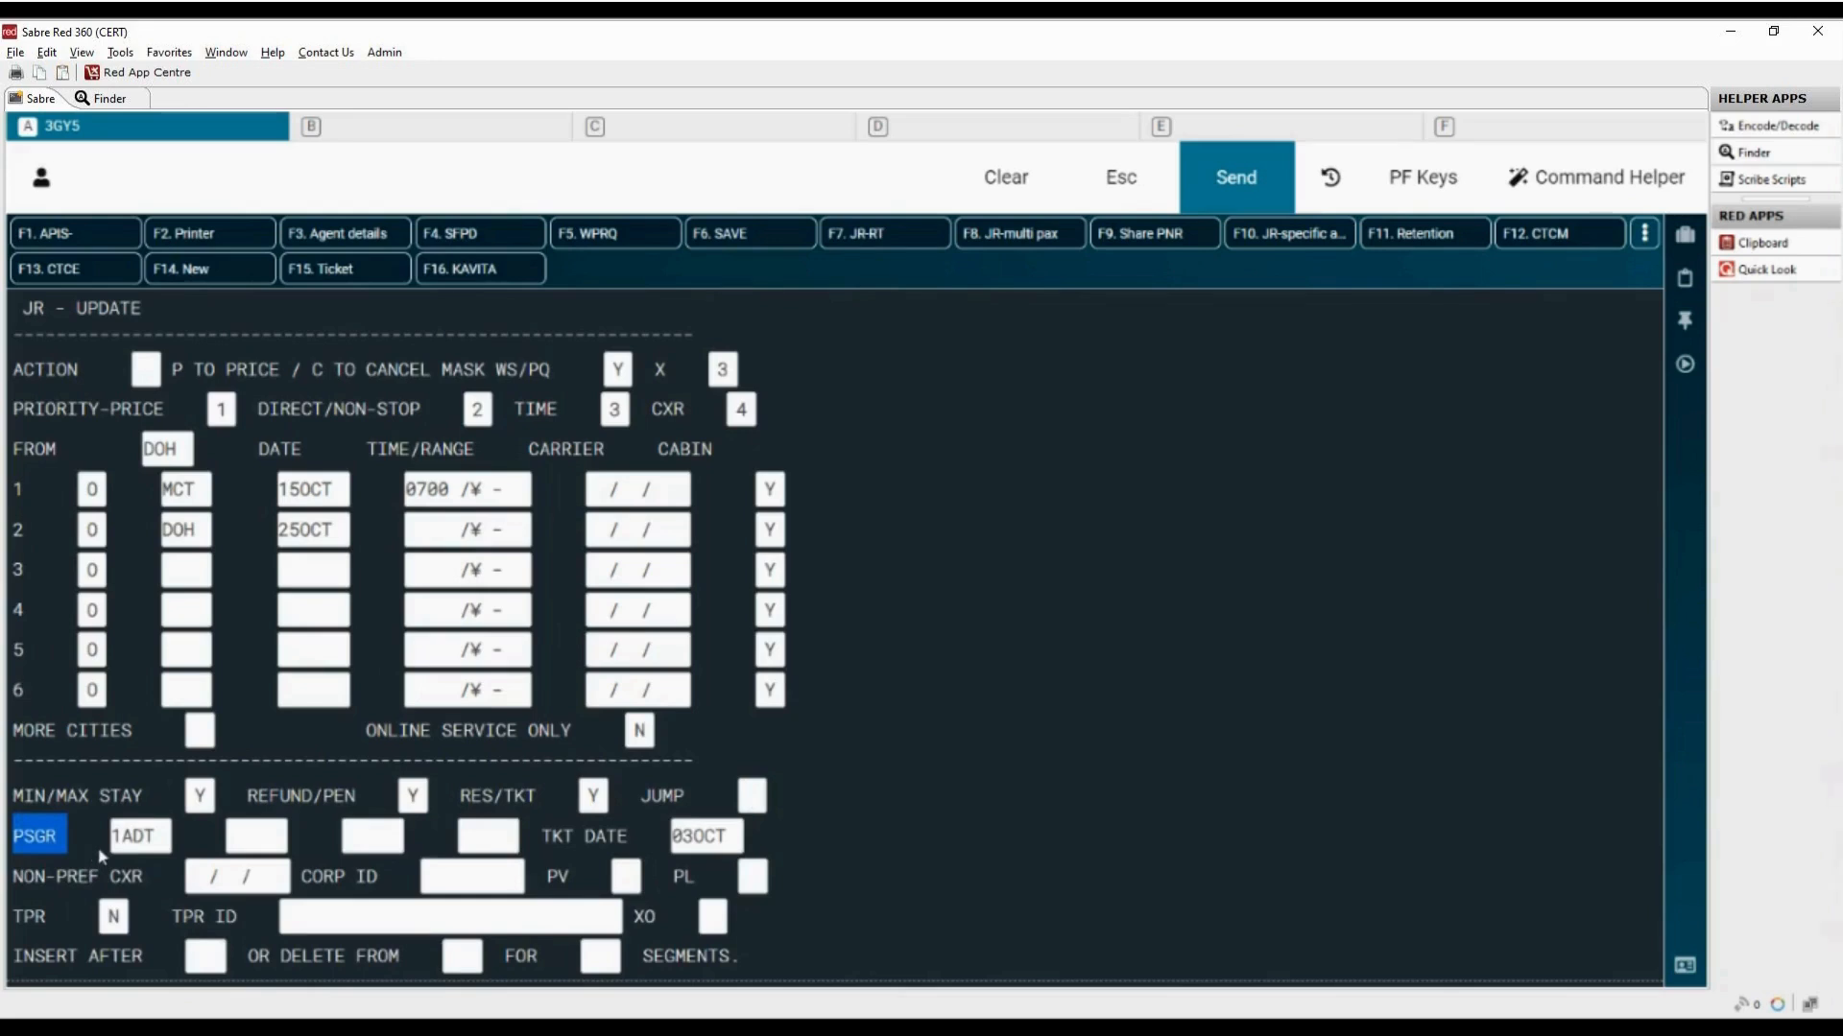
{"action": "left_click_drag", "start_coordinate": [111, 835], "coordinate": [168, 837]}
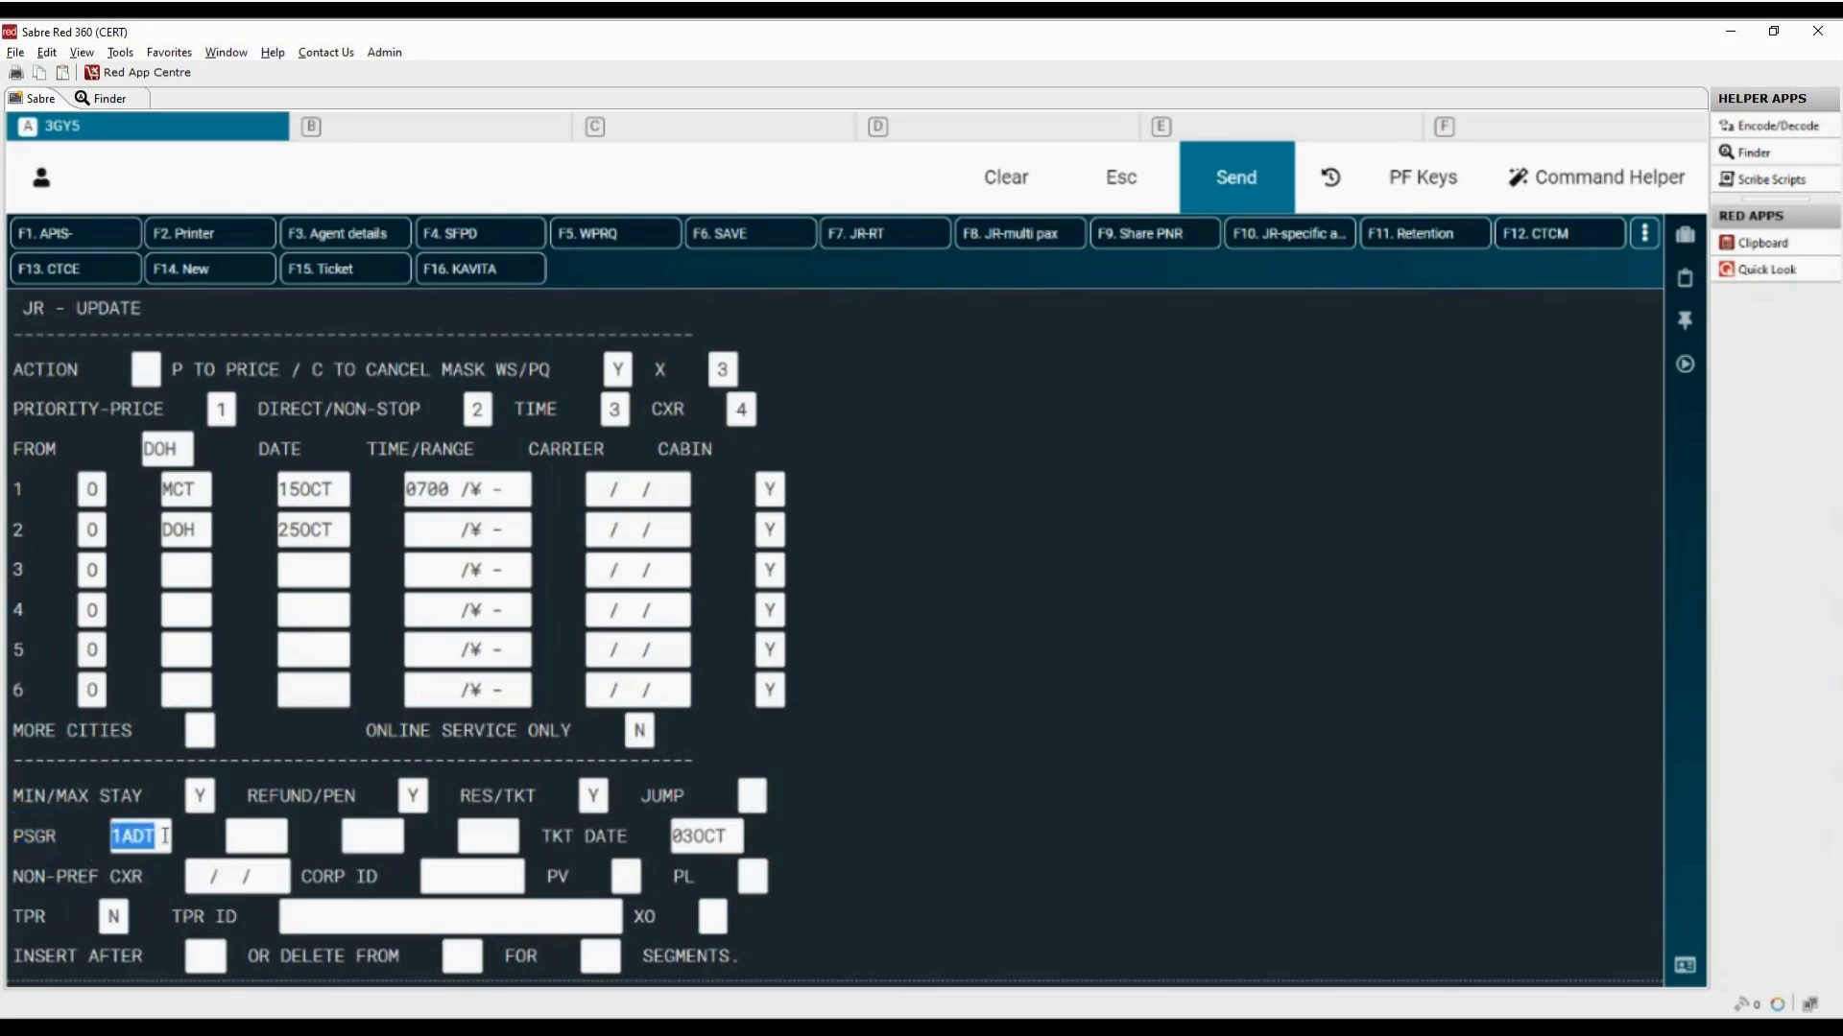
{"action": "key", "text": "Tab"}
{"action": "type", "text": "1CNN"}
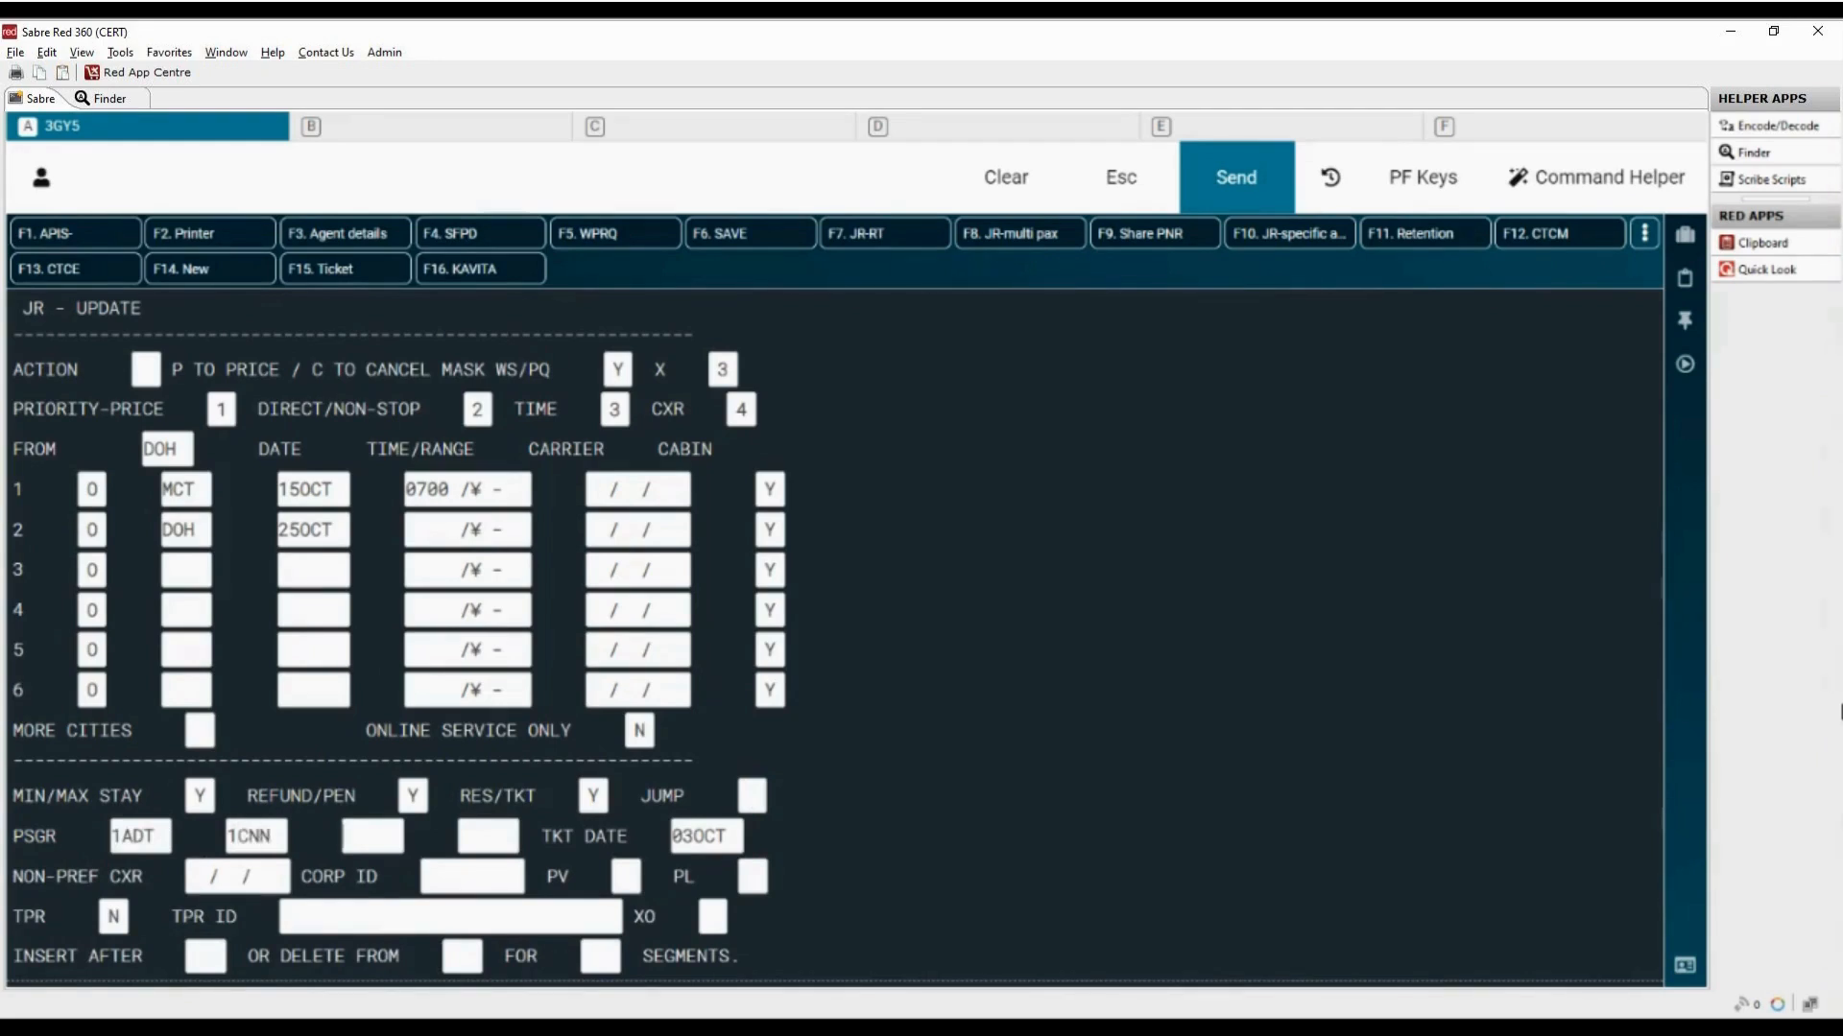
{"action": "type", "text": "1INF"}
Step: Examine the TKT DATE, NON-PREF CXR, CORP ID, PV and PL fields of the JR mask
{"action": "left_click_drag", "start_coordinate": [543, 836], "coordinate": [629, 836]}
{"action": "double_click", "coordinate": [699, 835]}
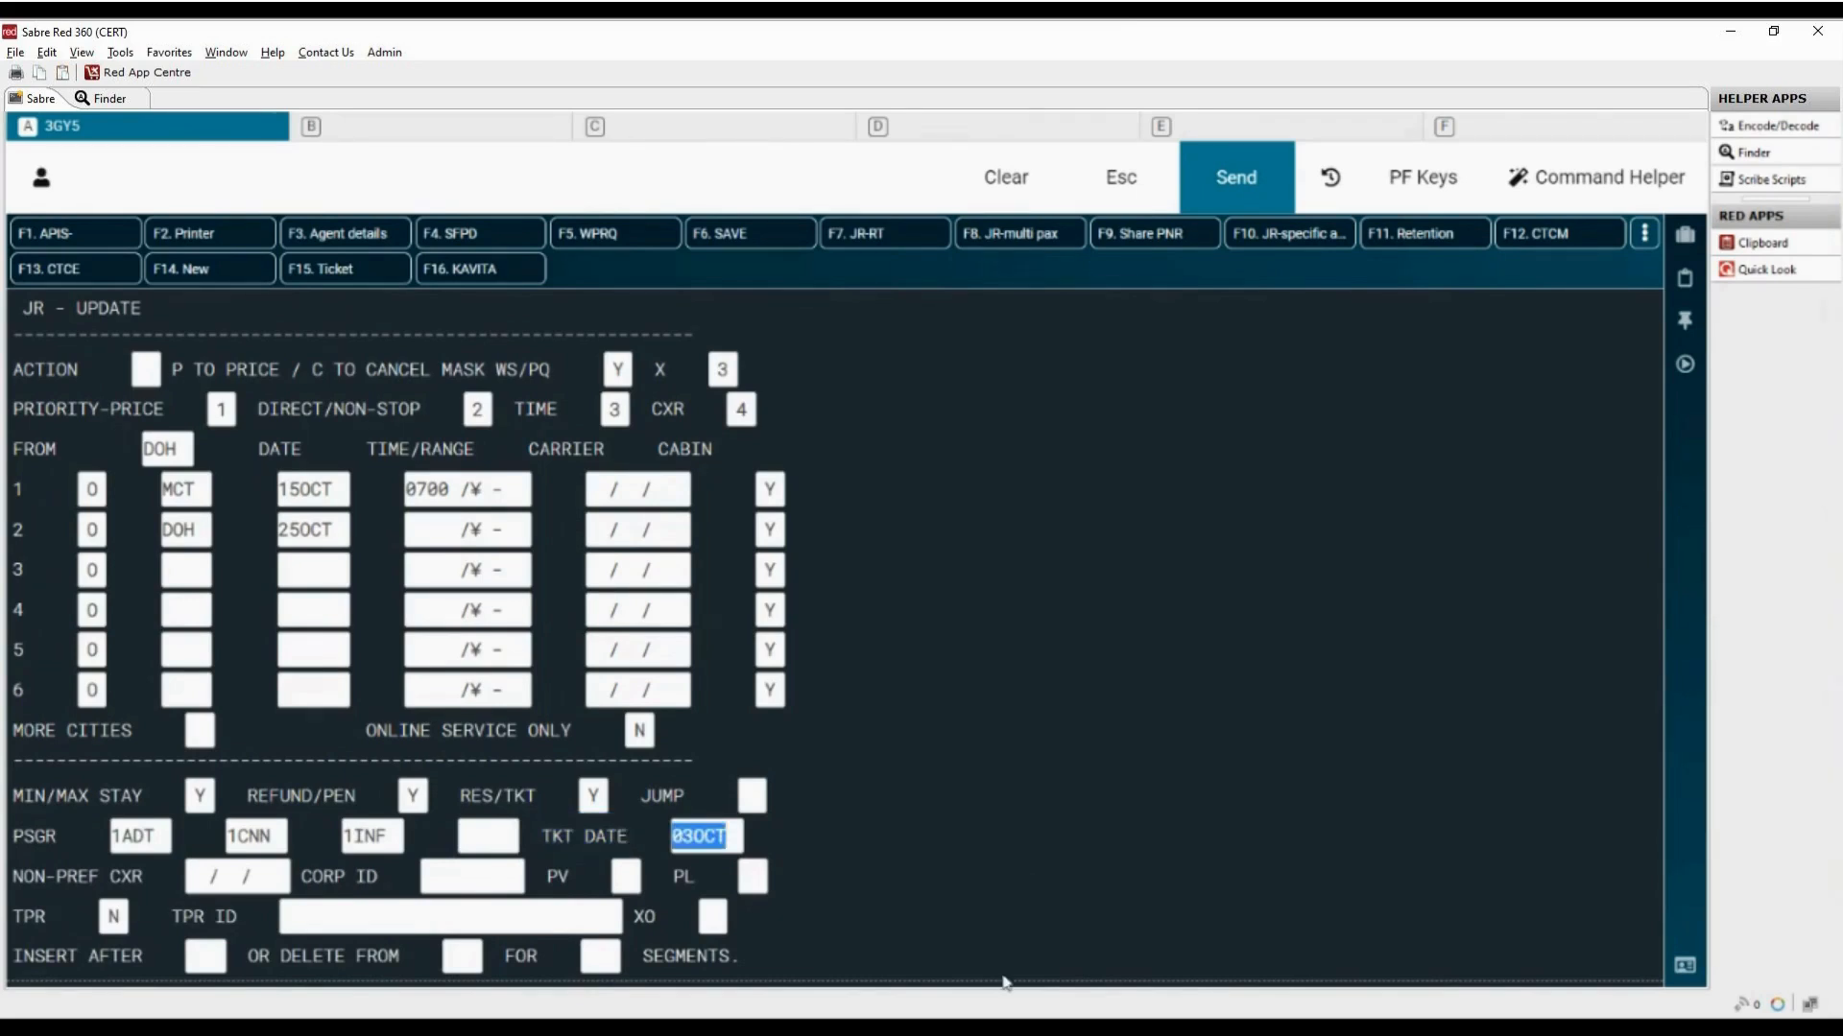
{"action": "left_click", "coordinate": [17, 878]}
{"action": "left_click_drag", "start_coordinate": [17, 878], "coordinate": [152, 878]}
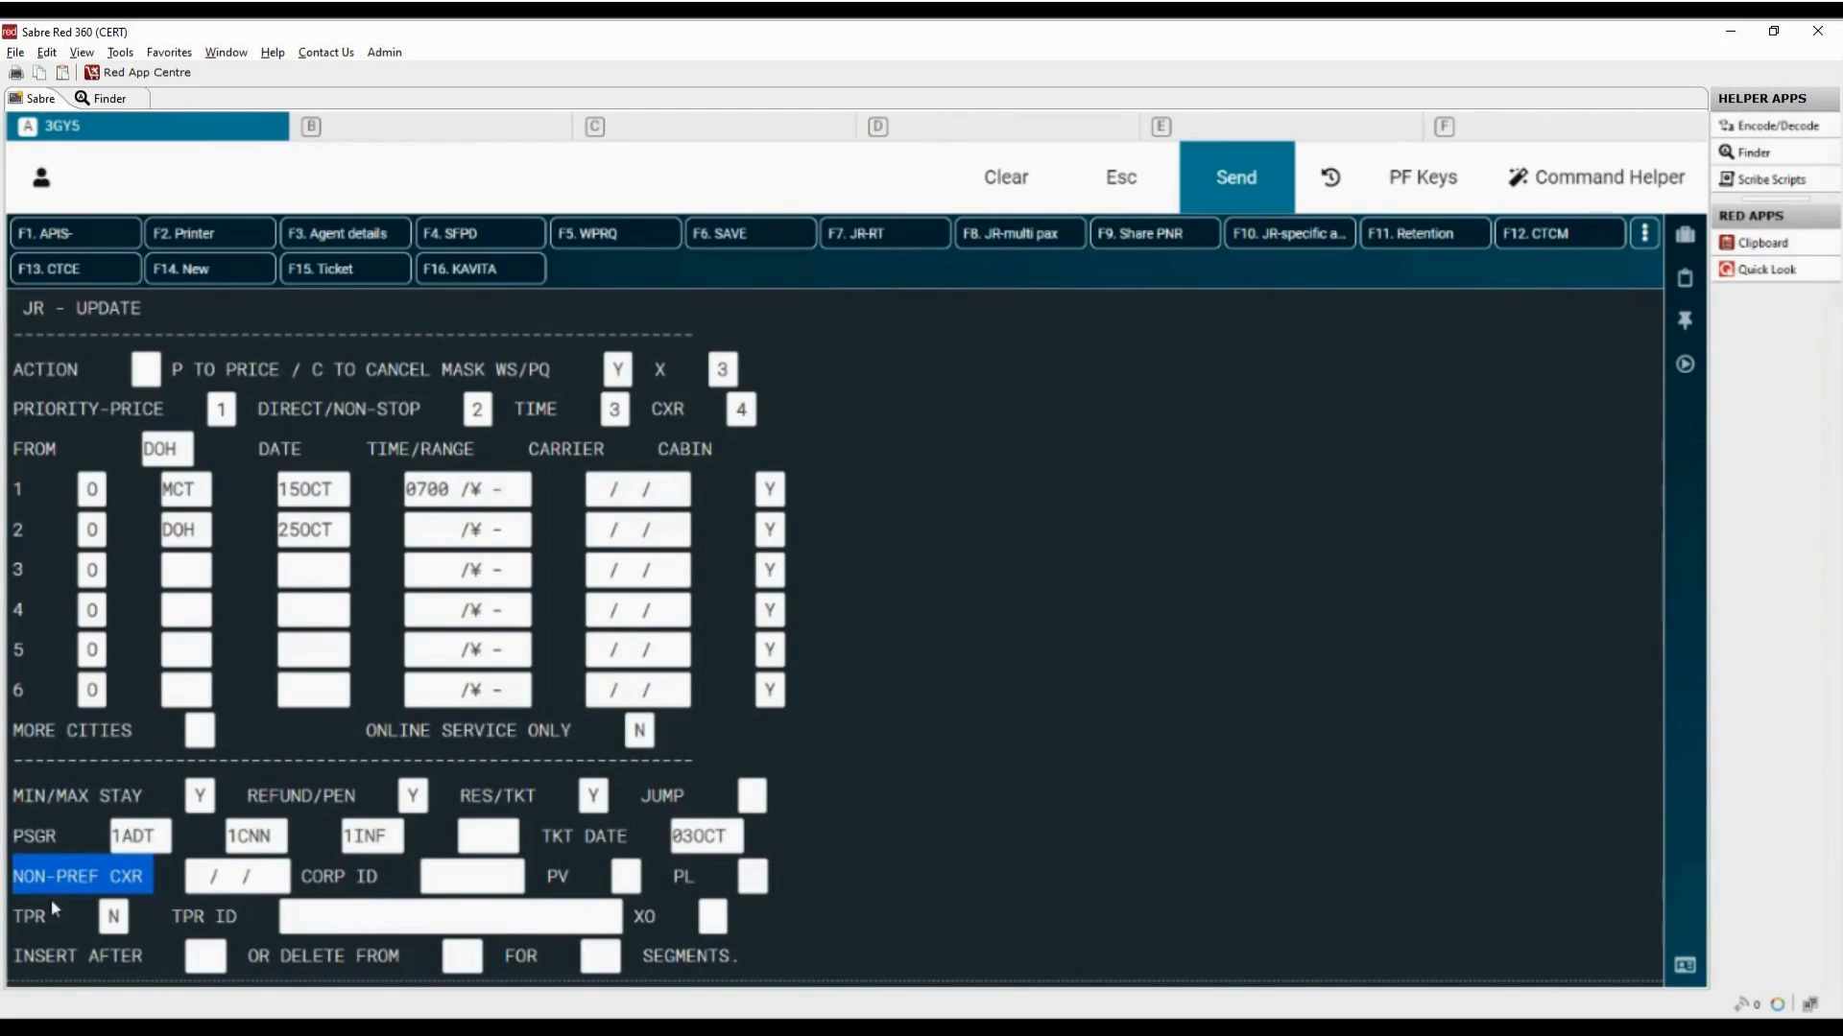
{"action": "left_click_drag", "start_coordinate": [302, 876], "coordinate": [376, 876]}
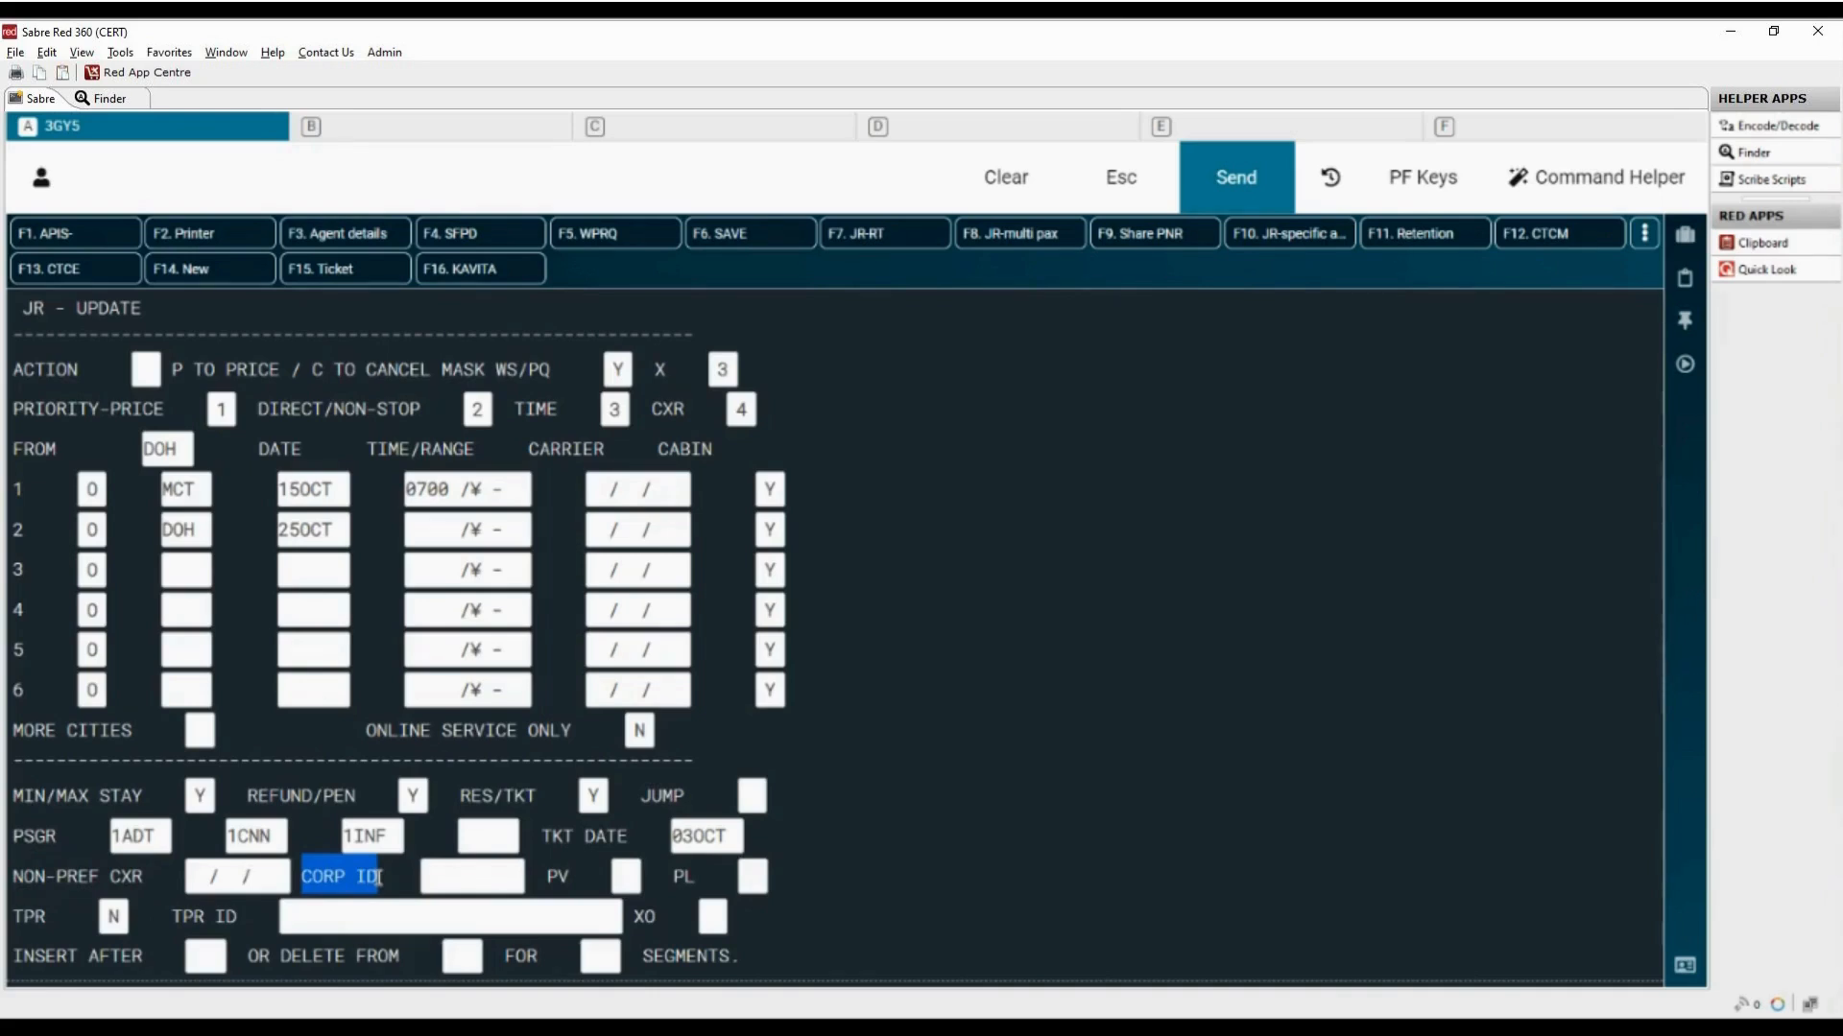
{"action": "left_click_drag", "start_coordinate": [547, 877], "coordinate": [574, 876]}
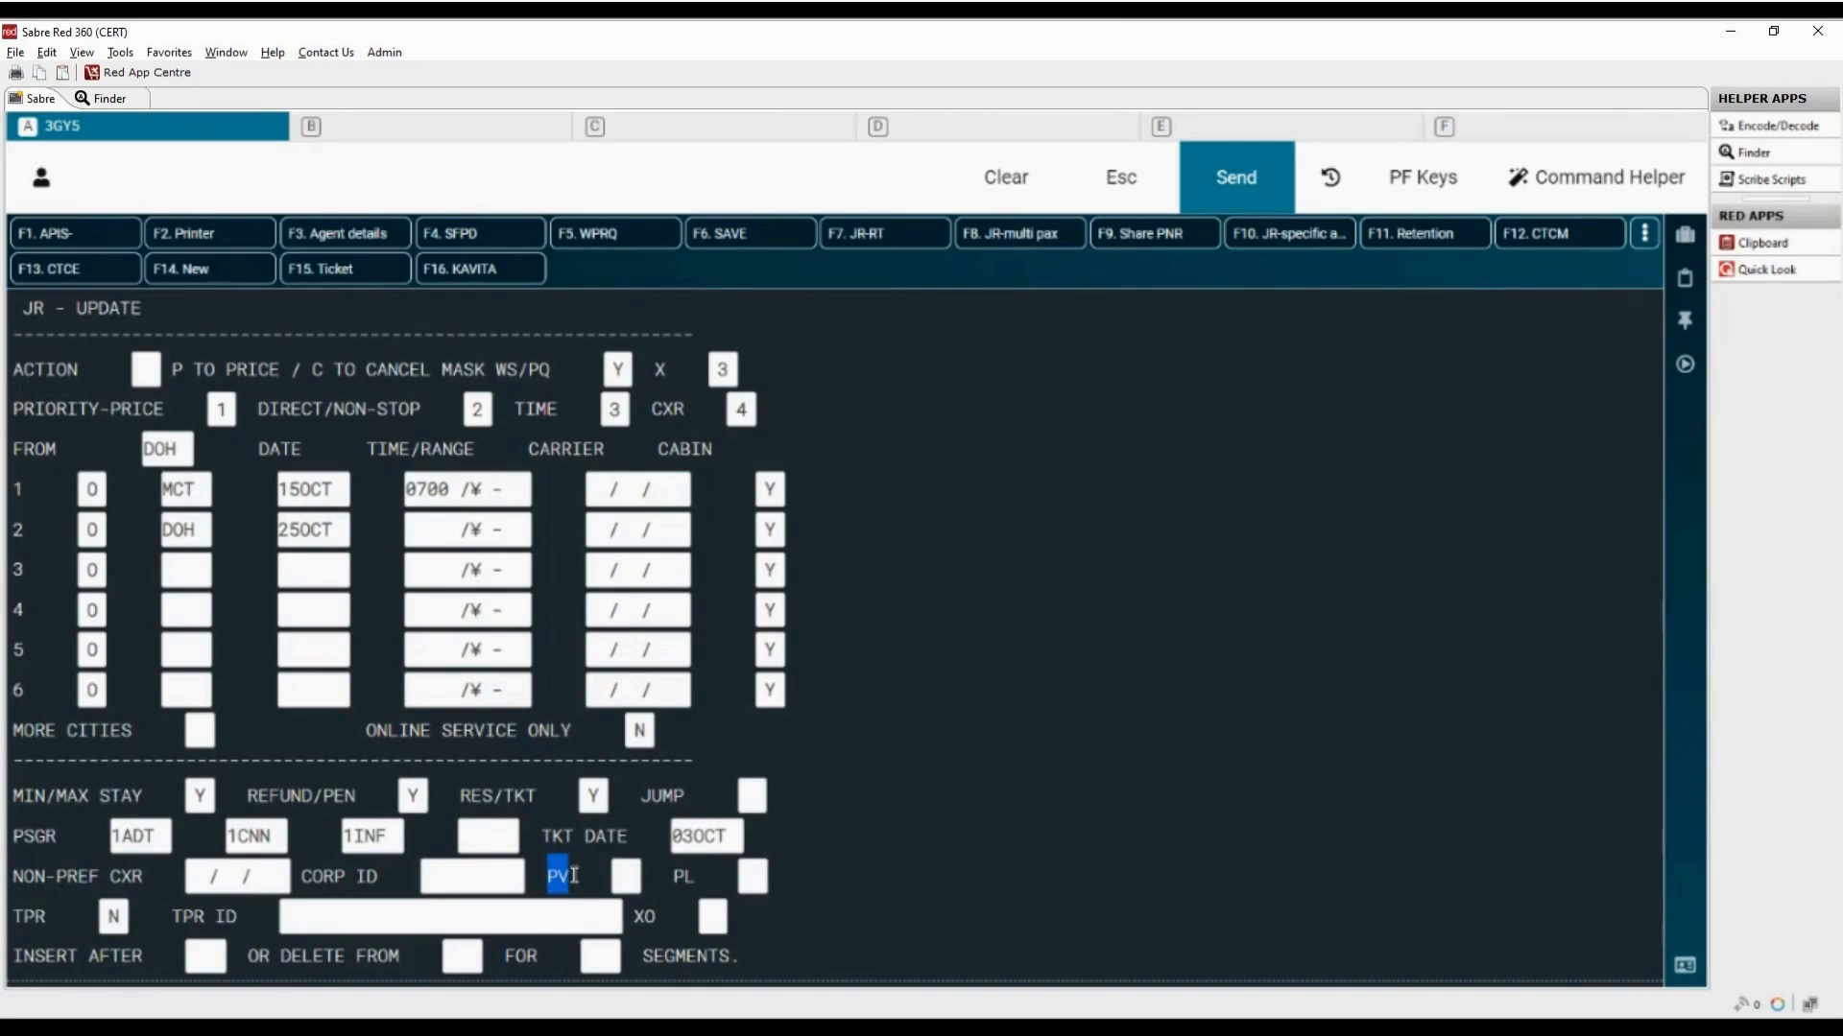
{"action": "left_click_drag", "start_coordinate": [675, 876], "coordinate": [706, 876]}
{"action": "left_click", "coordinate": [757, 877]}
Step: Try Y for TPR and set it back to N, checking the TPR ID and XO fields
{"action": "left_click_drag", "start_coordinate": [13, 916], "coordinate": [48, 916]}
{"action": "left_click_drag", "start_coordinate": [103, 916], "coordinate": [273, 919]}
{"action": "type", "text": "Y"}
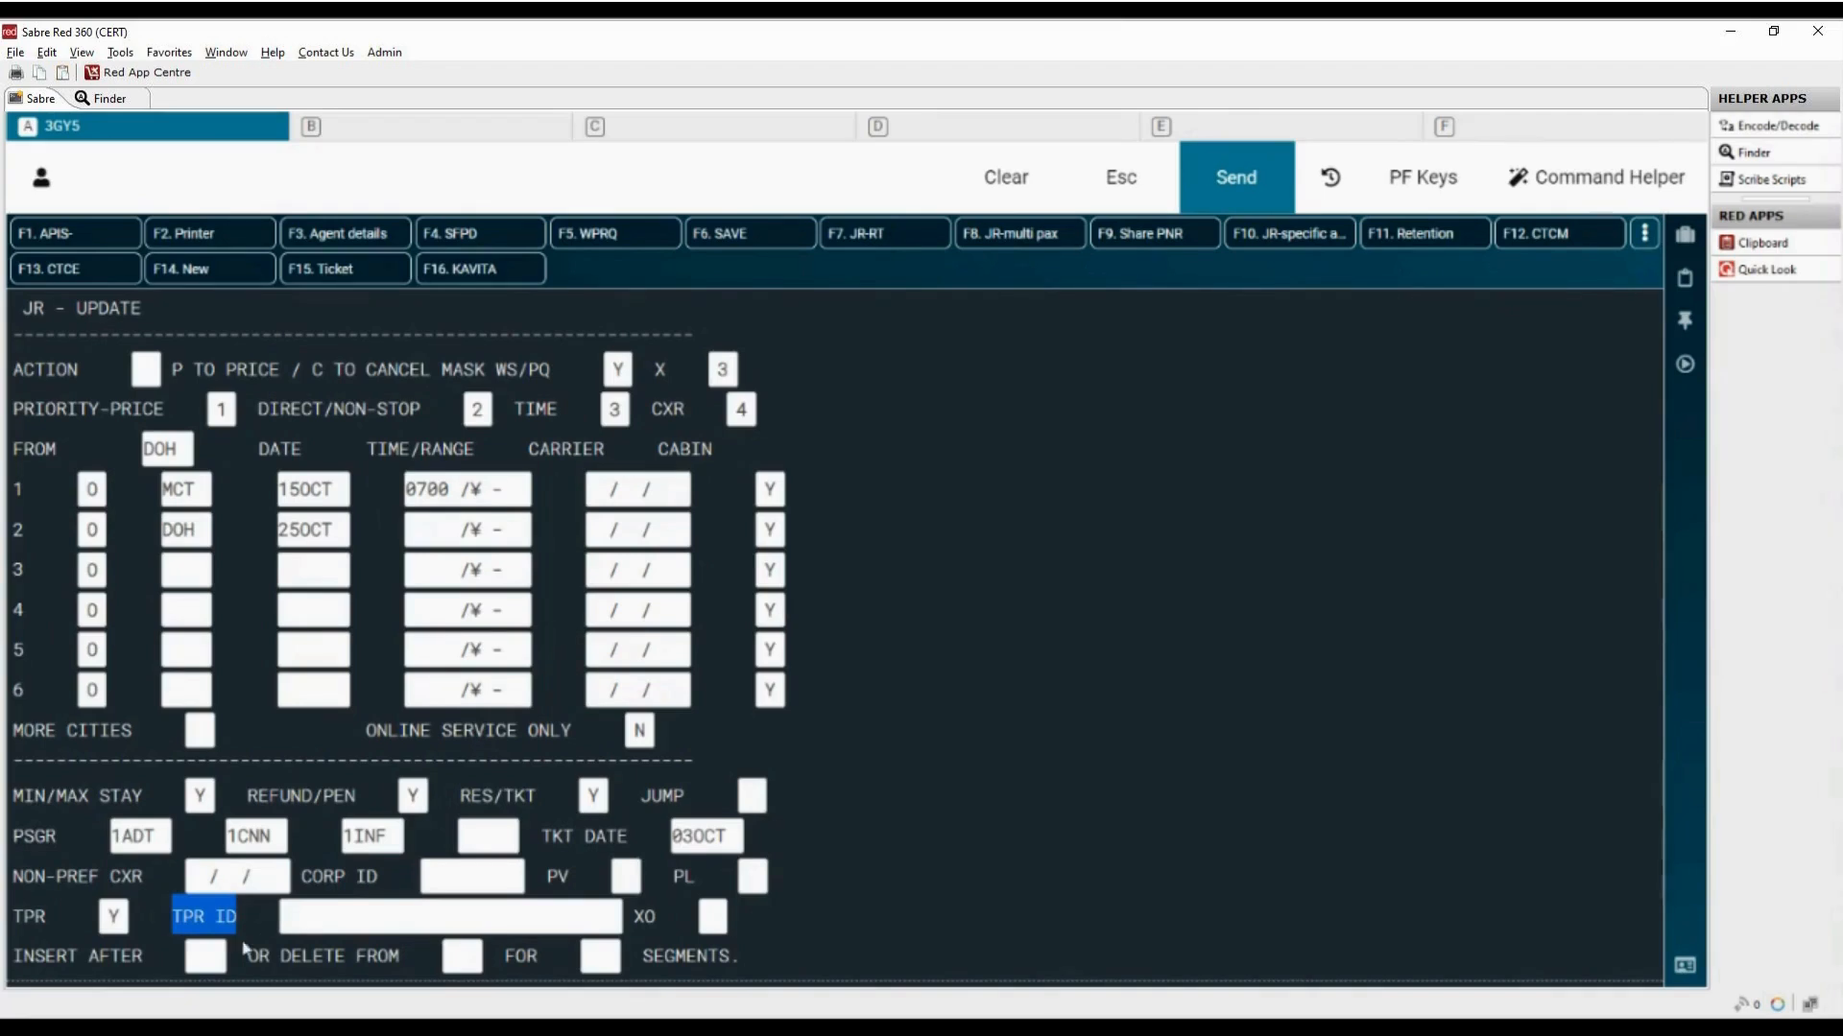
{"action": "left_click_drag", "start_coordinate": [101, 918], "coordinate": [117, 916]}
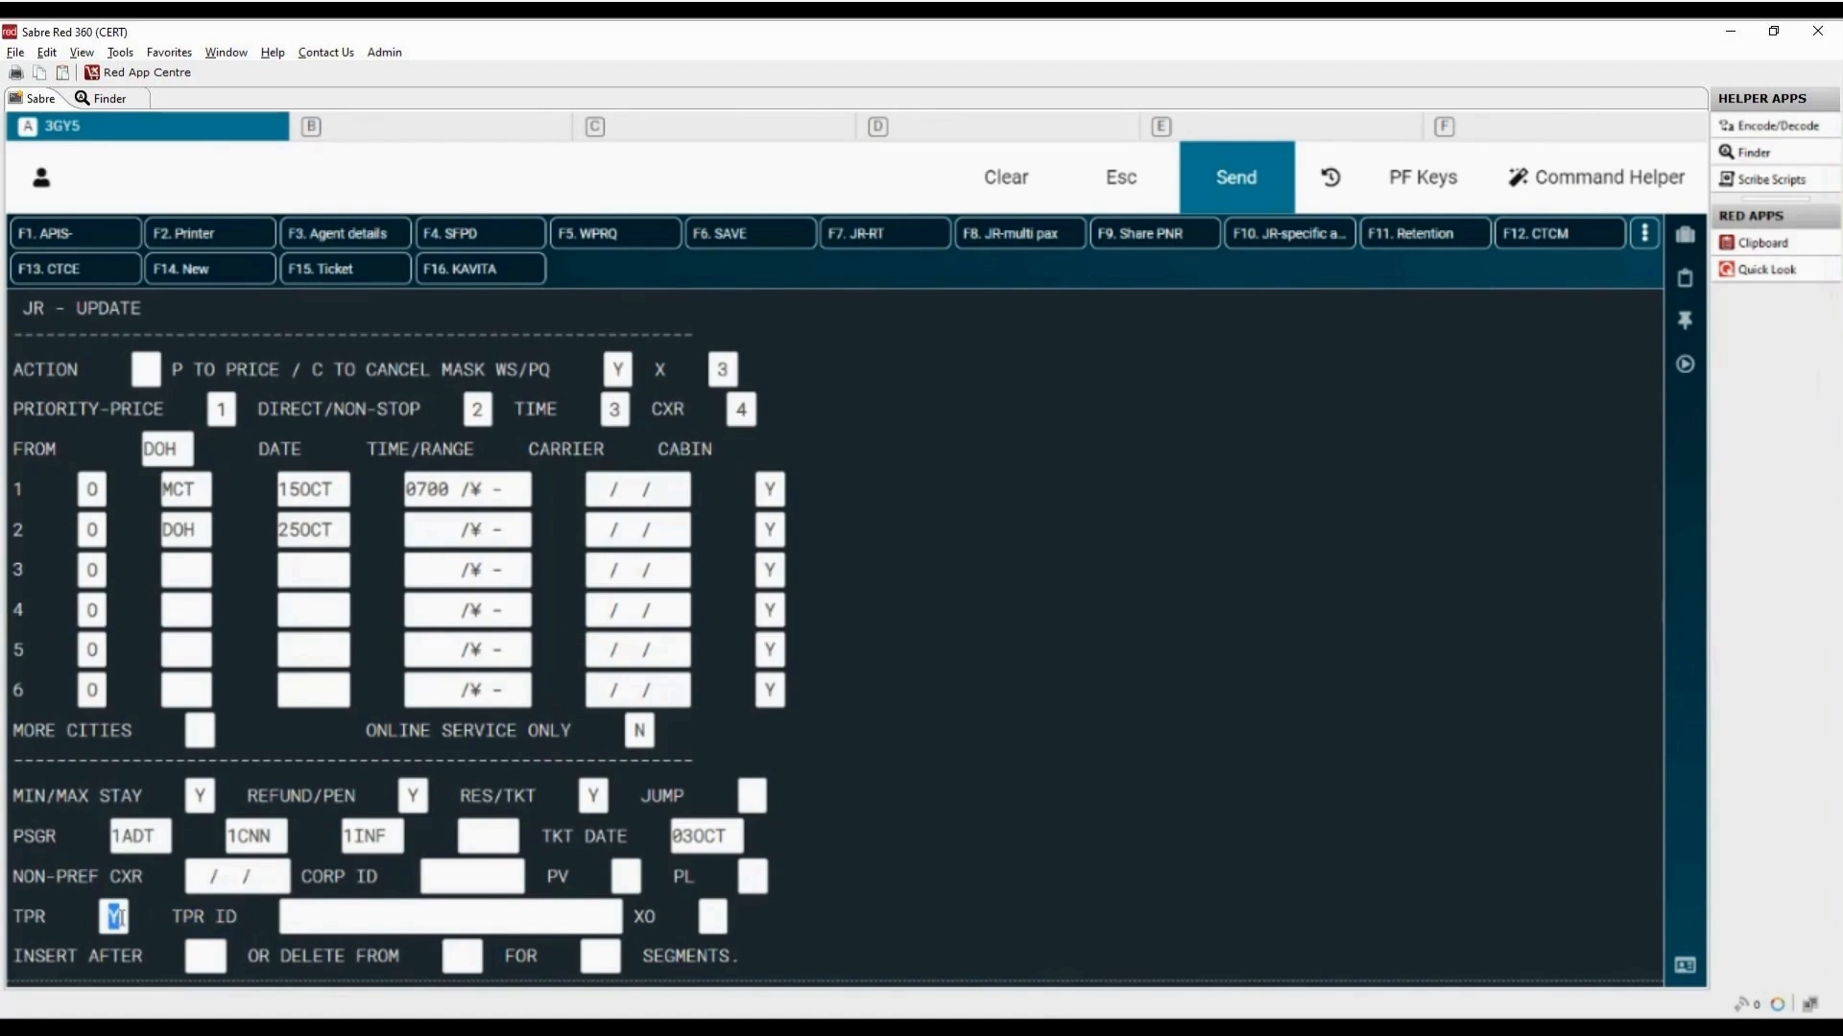
{"action": "type", "text": "N"}
{"action": "left_click_drag", "start_coordinate": [634, 917], "coordinate": [660, 918]}
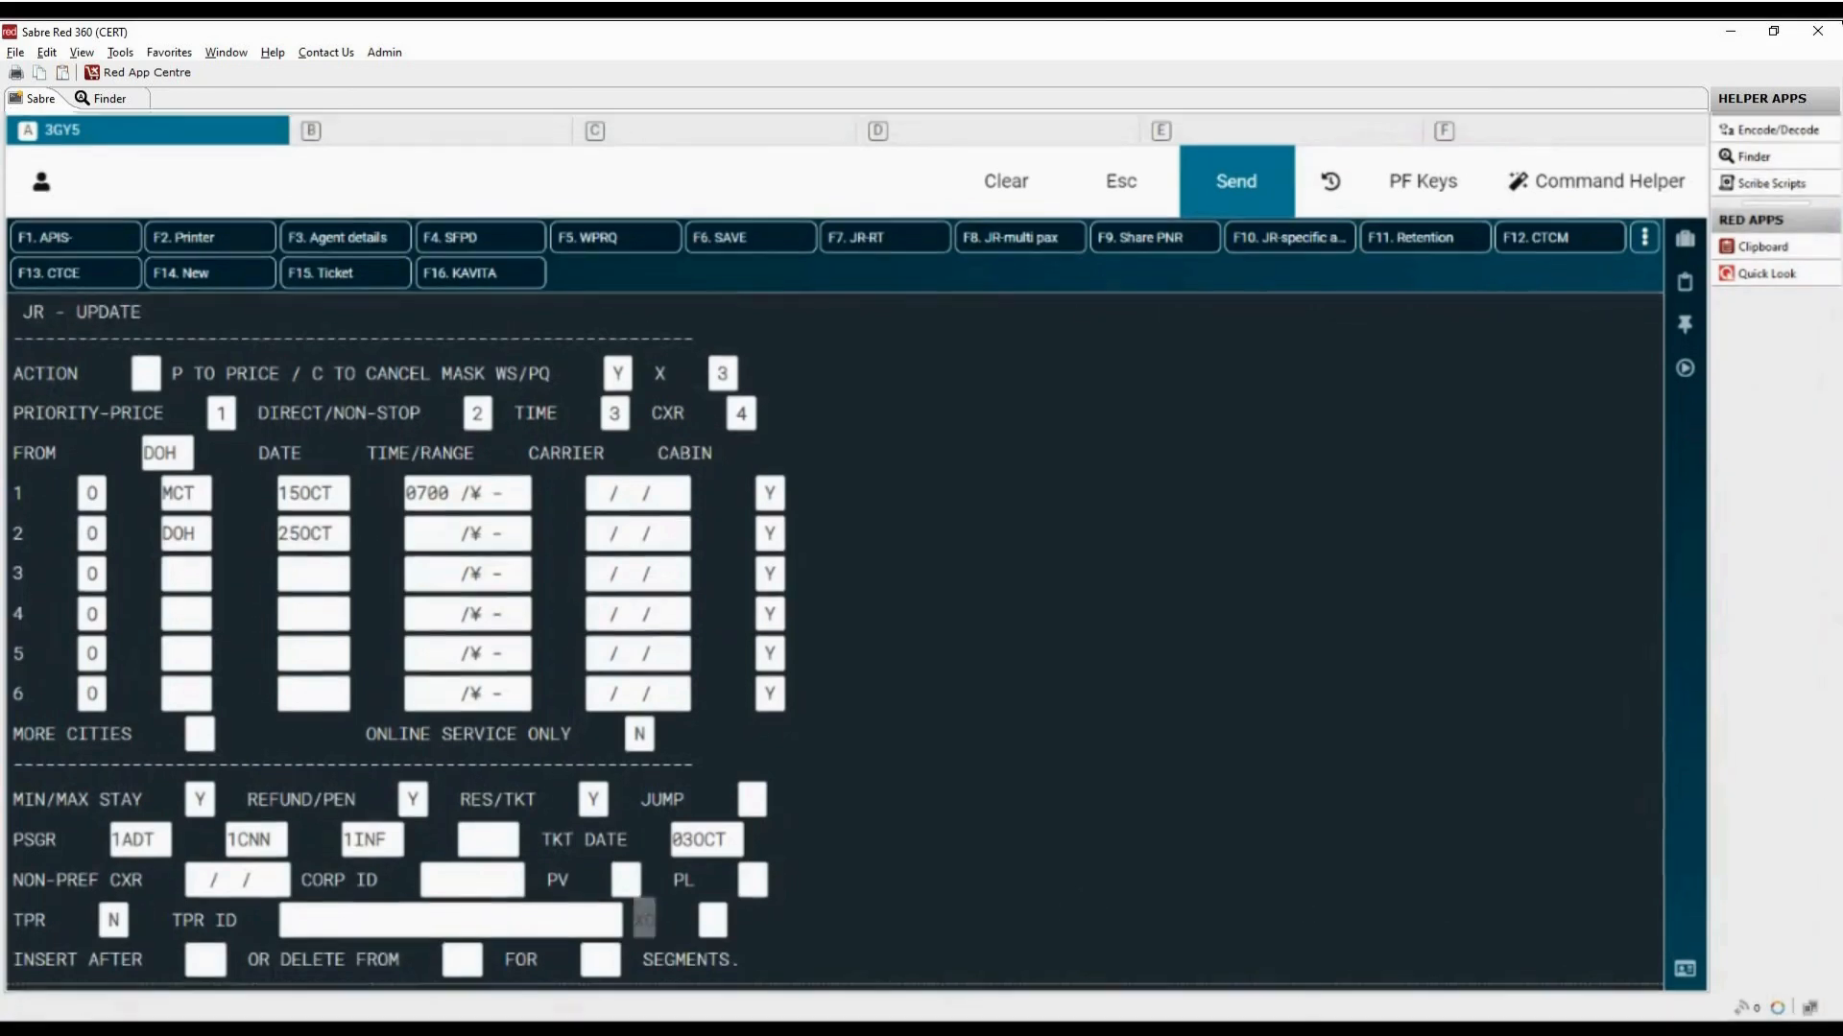
Step: Try filling in a segment insertion after segment 1 for 1 segment
{"action": "left_click_drag", "start_coordinate": [13, 958], "coordinate": [145, 966]}
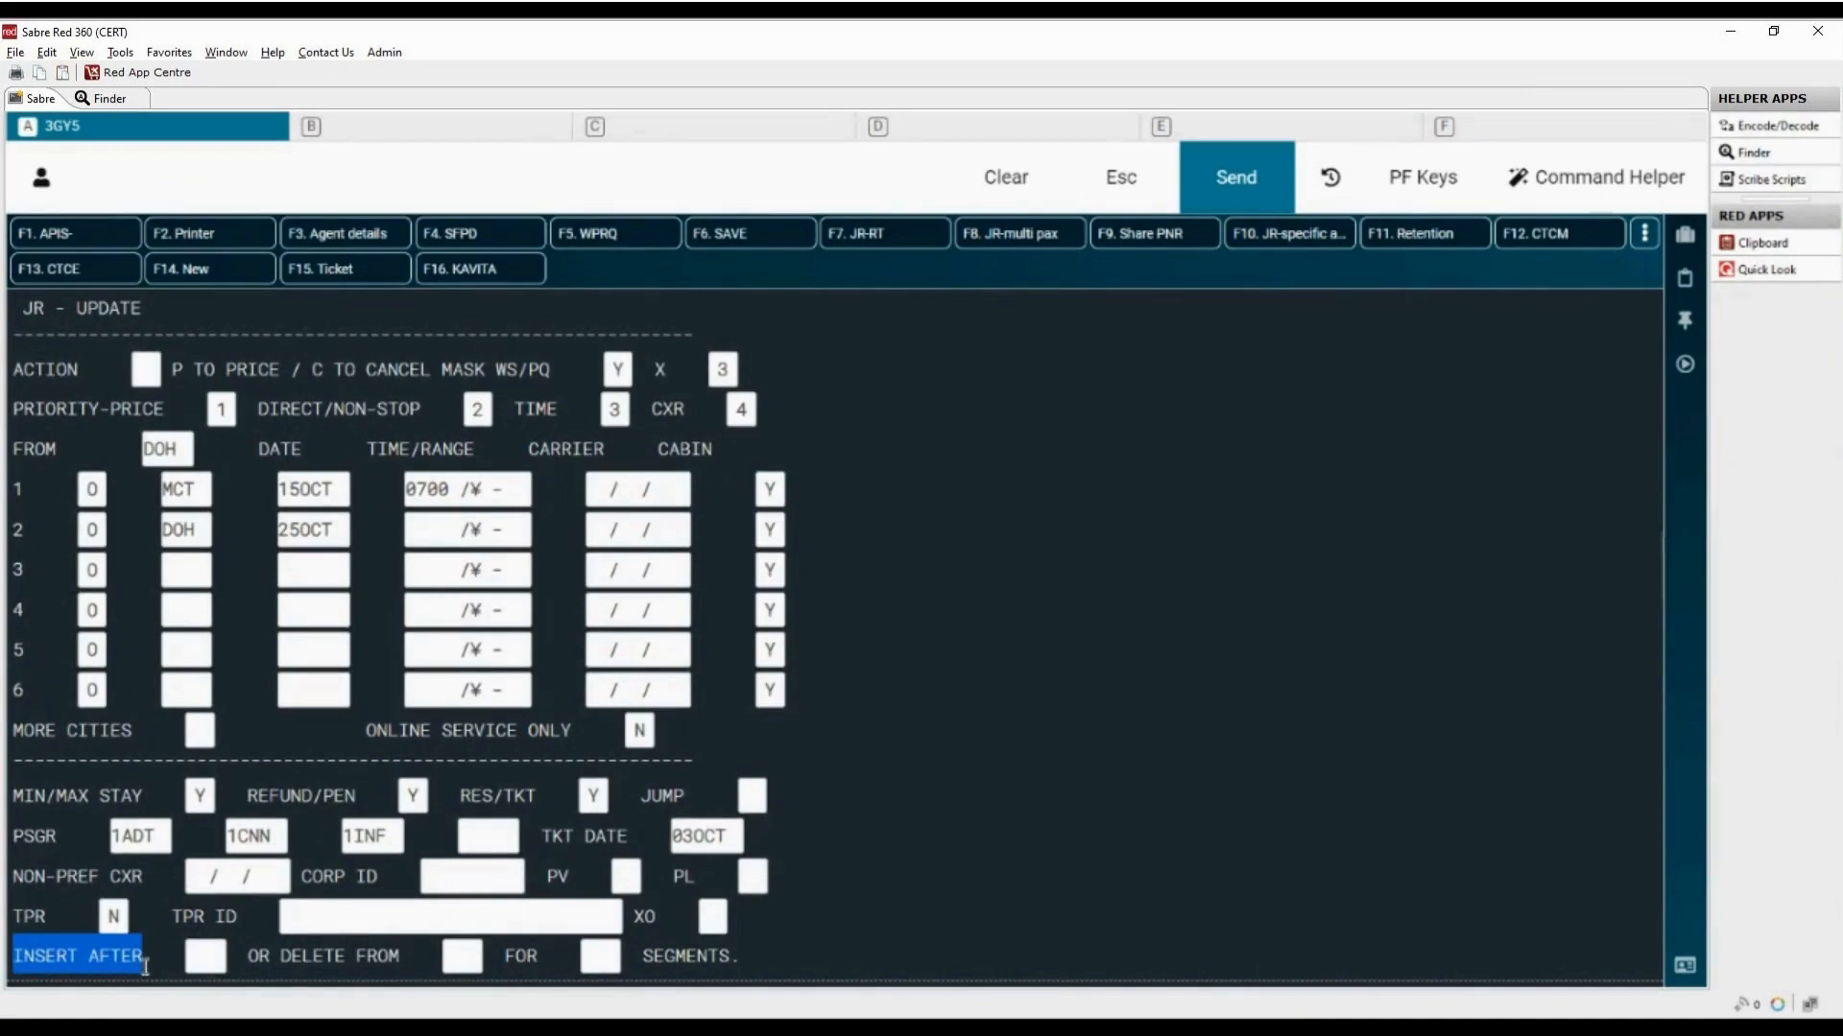
{"action": "left_click", "coordinate": [204, 958]}
{"action": "type", "text": "1"}
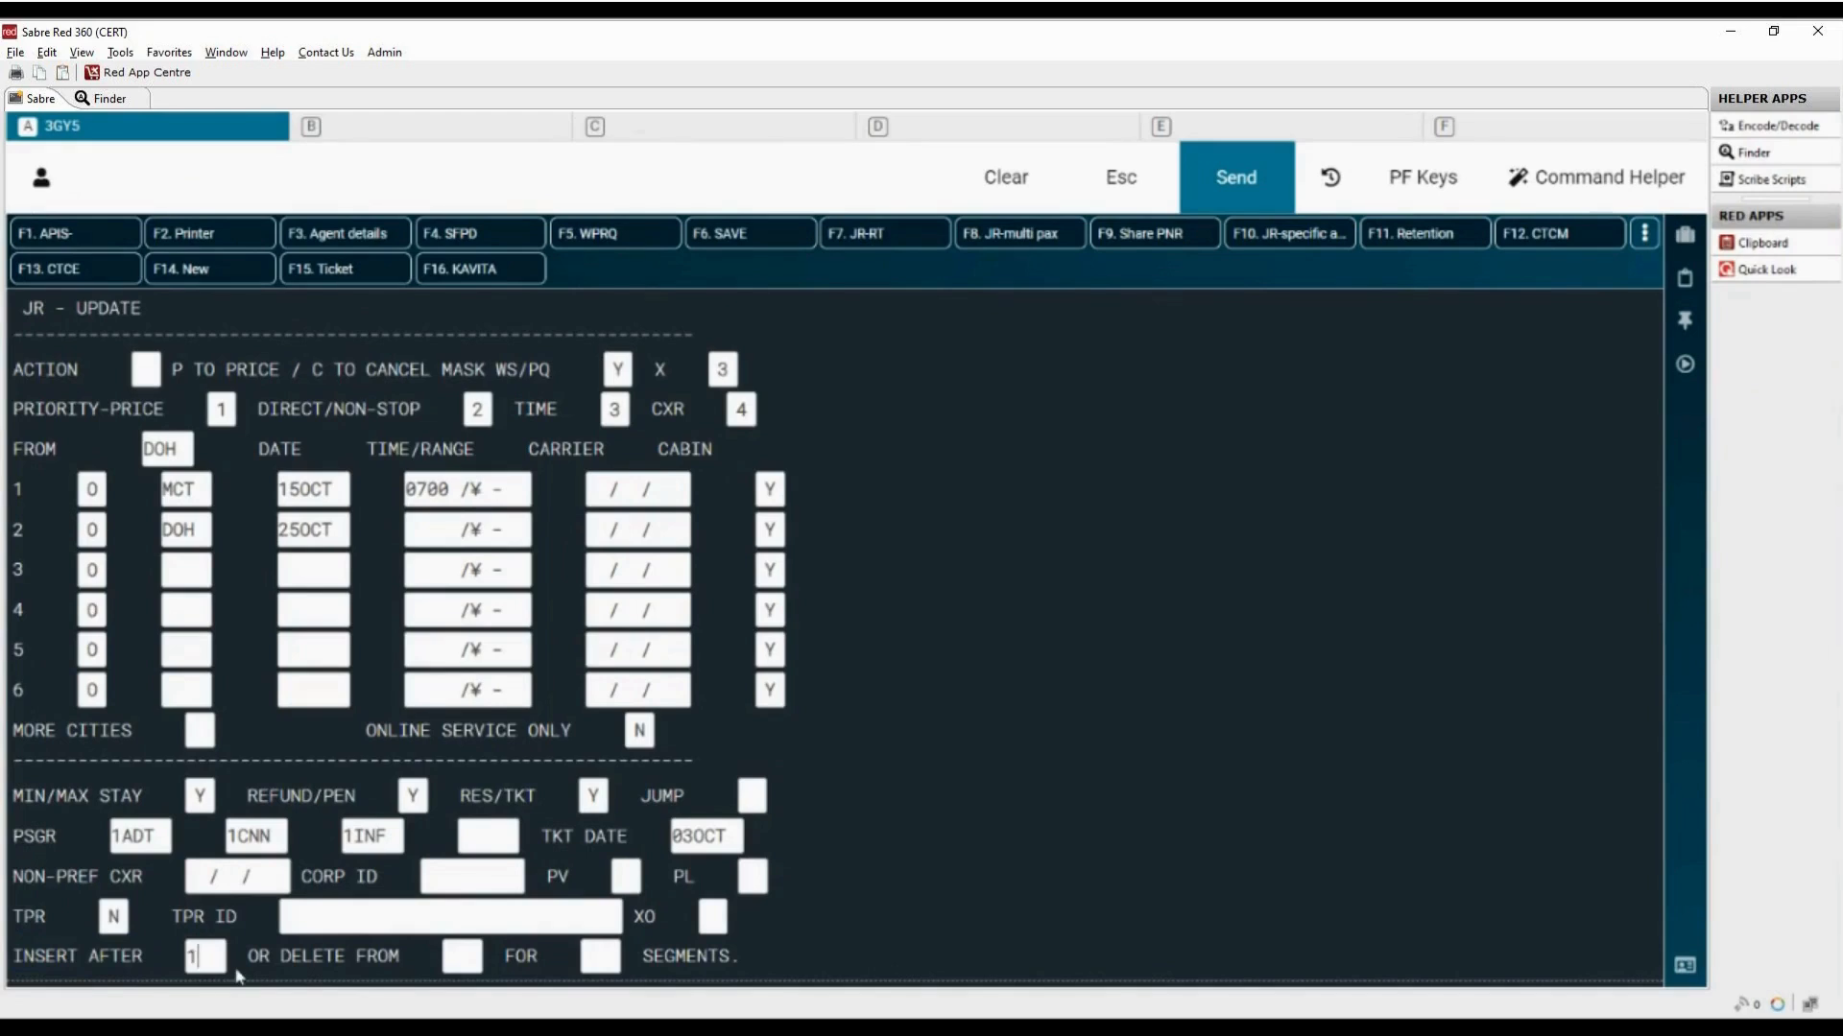
{"action": "left_click_drag", "start_coordinate": [506, 957], "coordinate": [545, 961]}
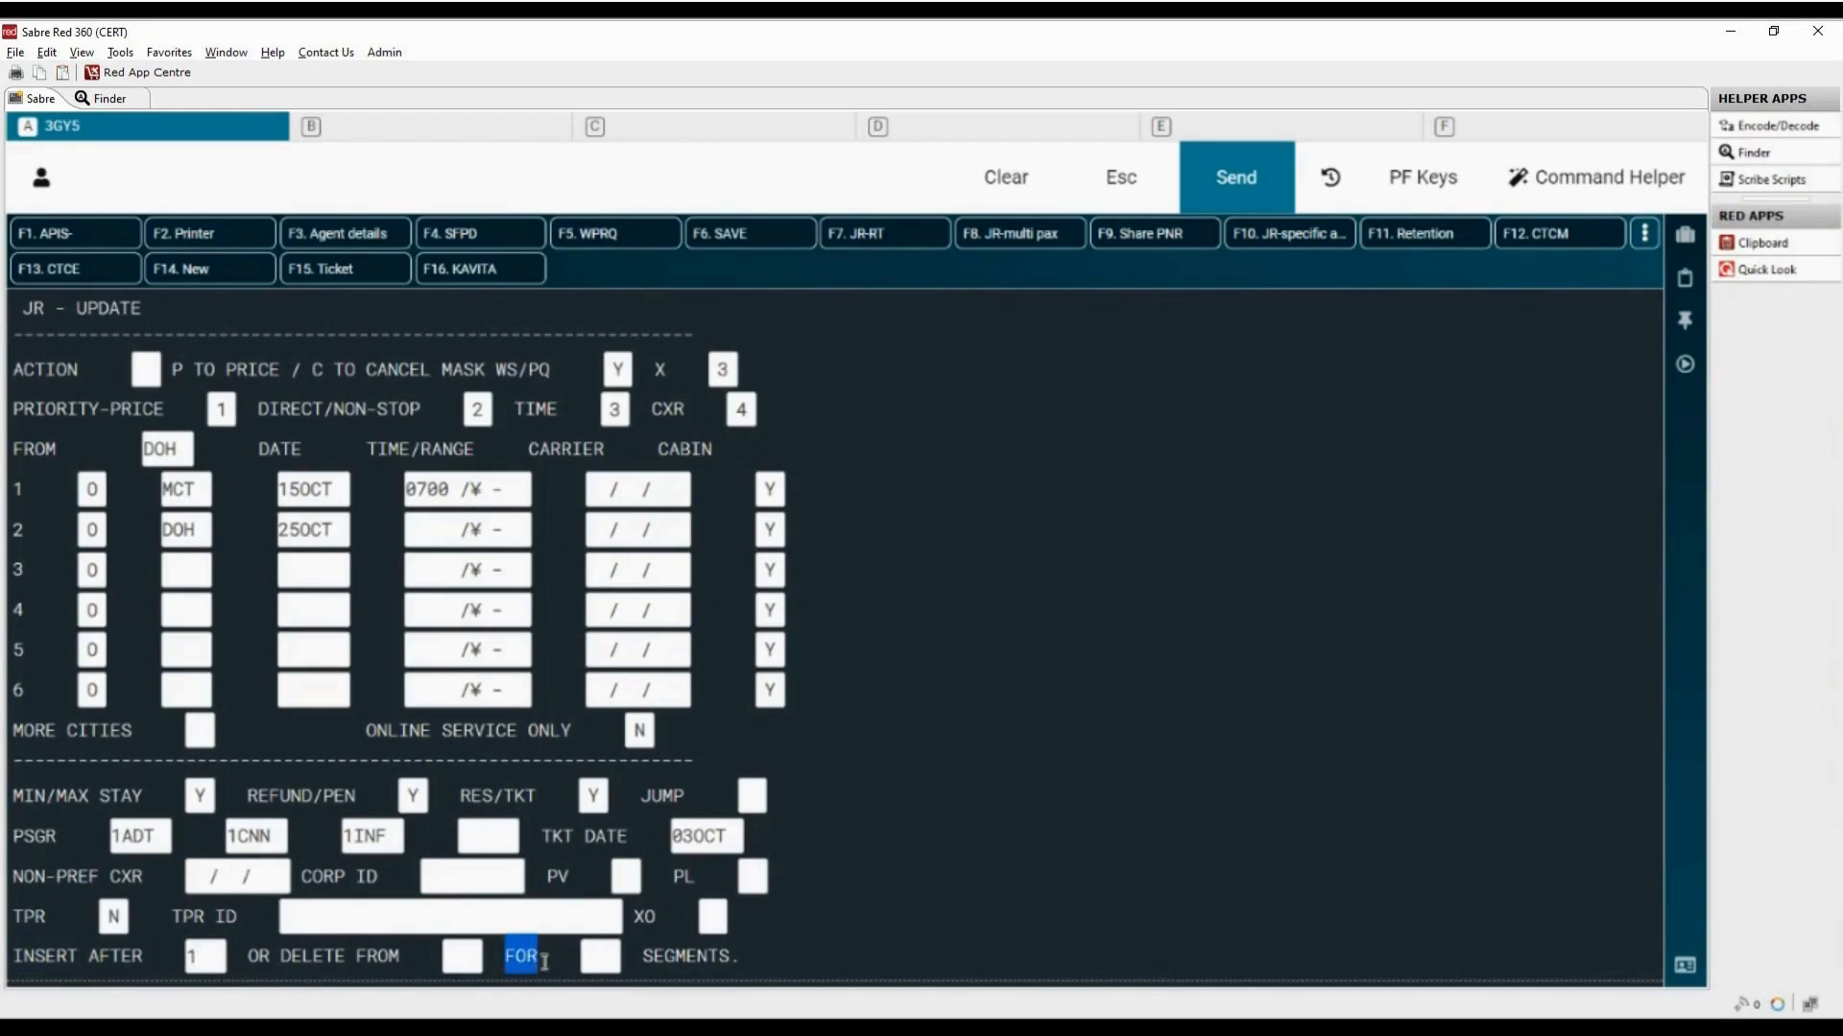
{"action": "left_click", "coordinate": [599, 955]}
{"action": "type", "text": "1"}
Step: Delete 1 segment starting from segment 2 and submit the mask
{"action": "left_click_drag", "start_coordinate": [281, 957], "coordinate": [403, 957]}
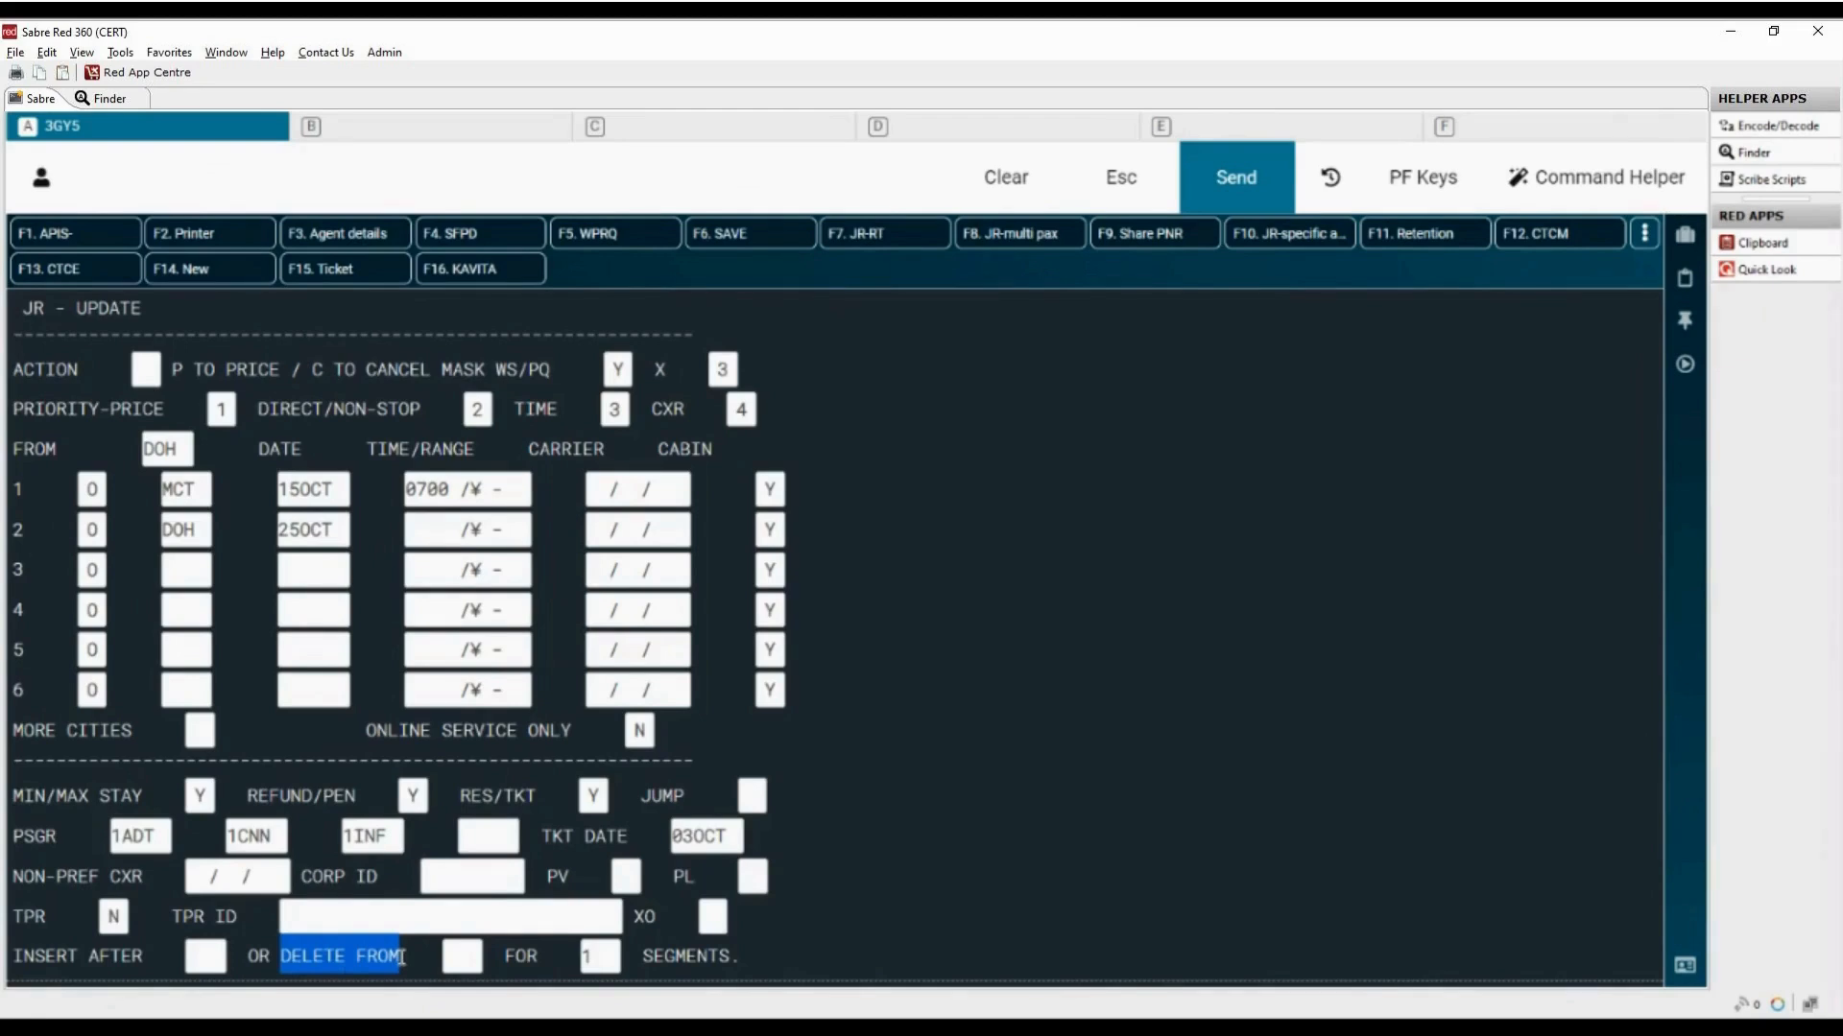
{"action": "left_click", "coordinate": [463, 960]}
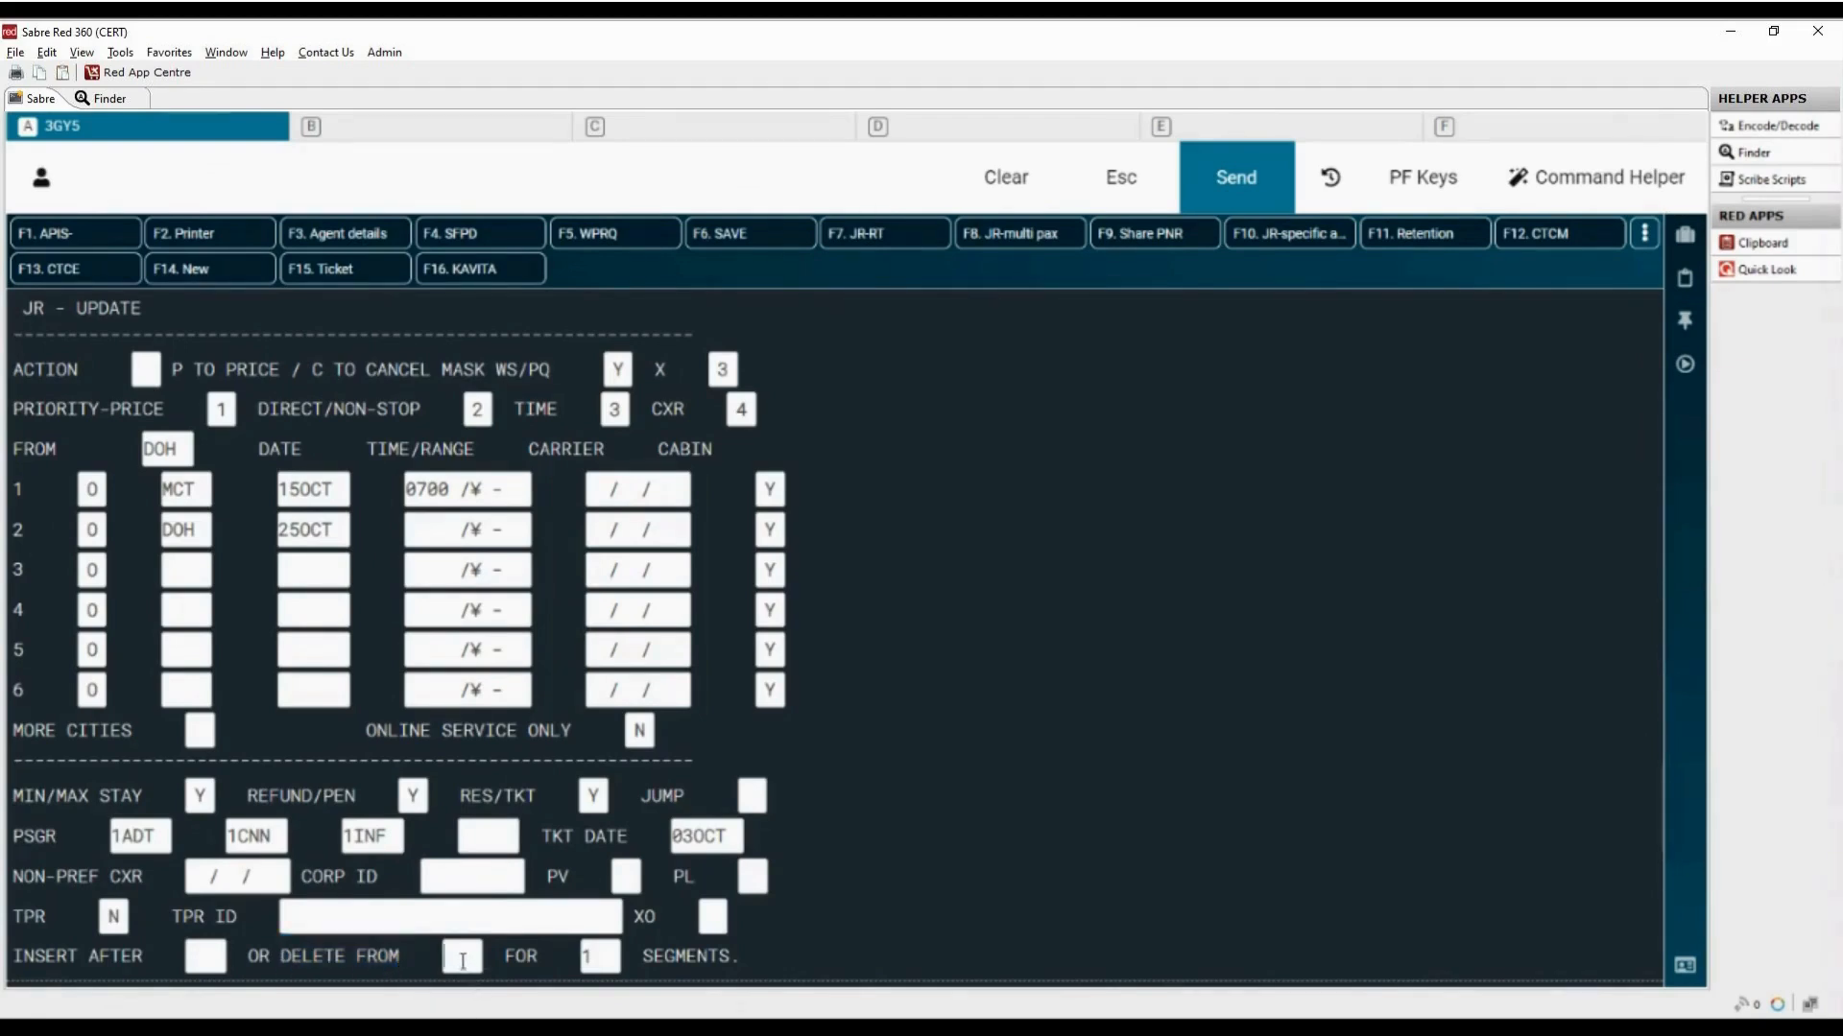
{"action": "type", "text": "2"}
{"action": "double_click", "coordinate": [573, 960]}
{"action": "key", "text": "Return"}
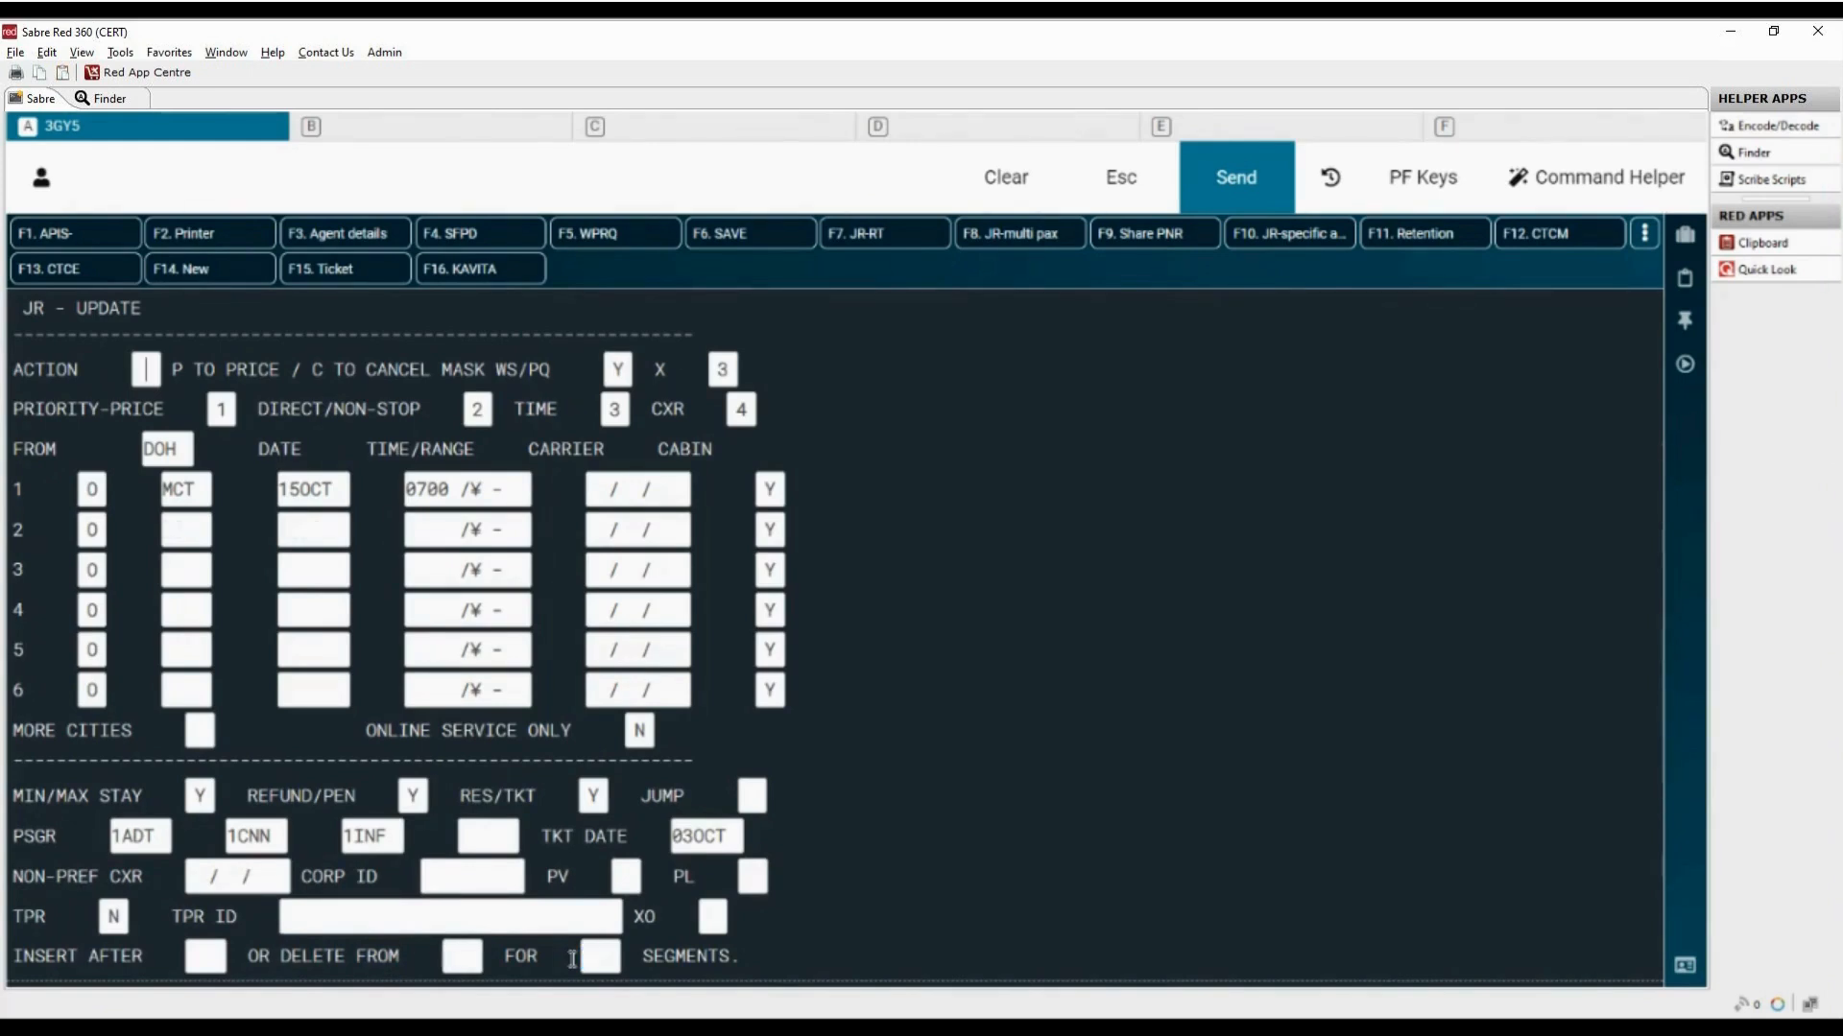
Step: Enter DOH with date 25OCT again as the second segment
{"action": "left_click", "coordinate": [182, 529]}
{"action": "type", "text": "DOH"}
{"action": "type", "text": "25"}
{"action": "type", "text": "OCT"}
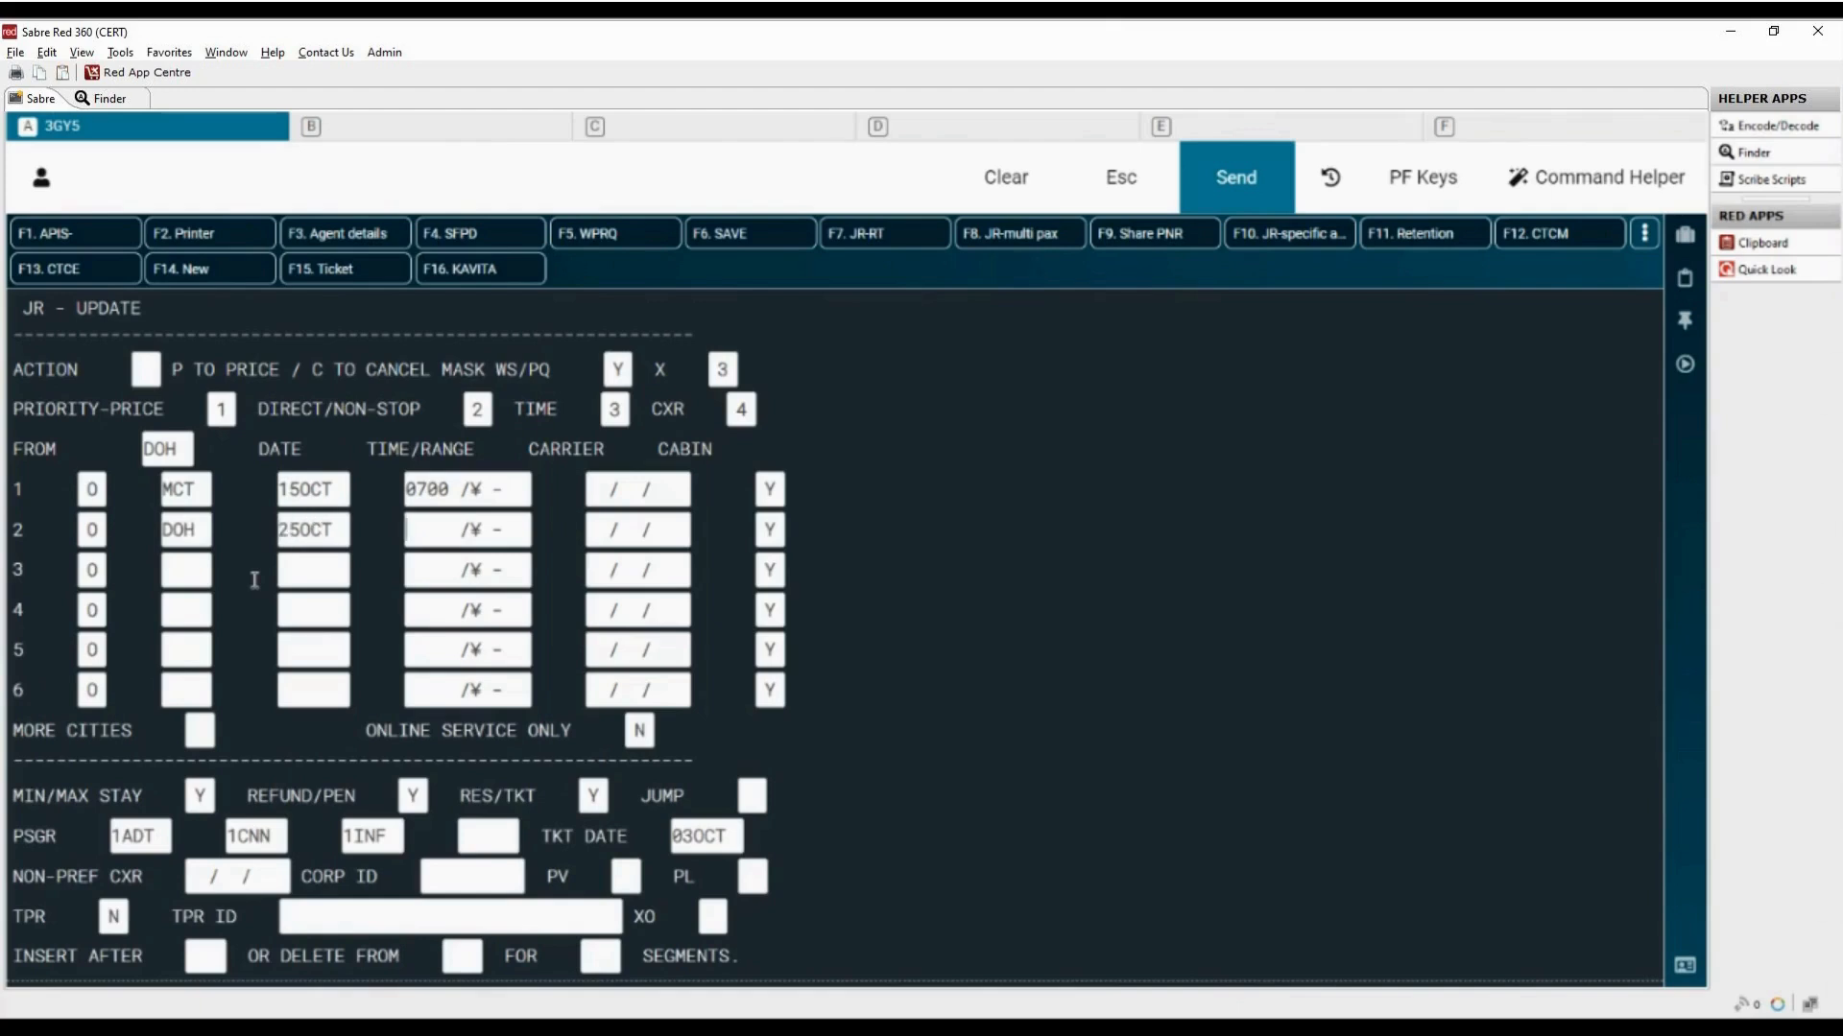
Step: Set the mask's Action to P and submit it to price the journey
{"action": "left_click_drag", "start_coordinate": [172, 370], "coordinate": [498, 375]}
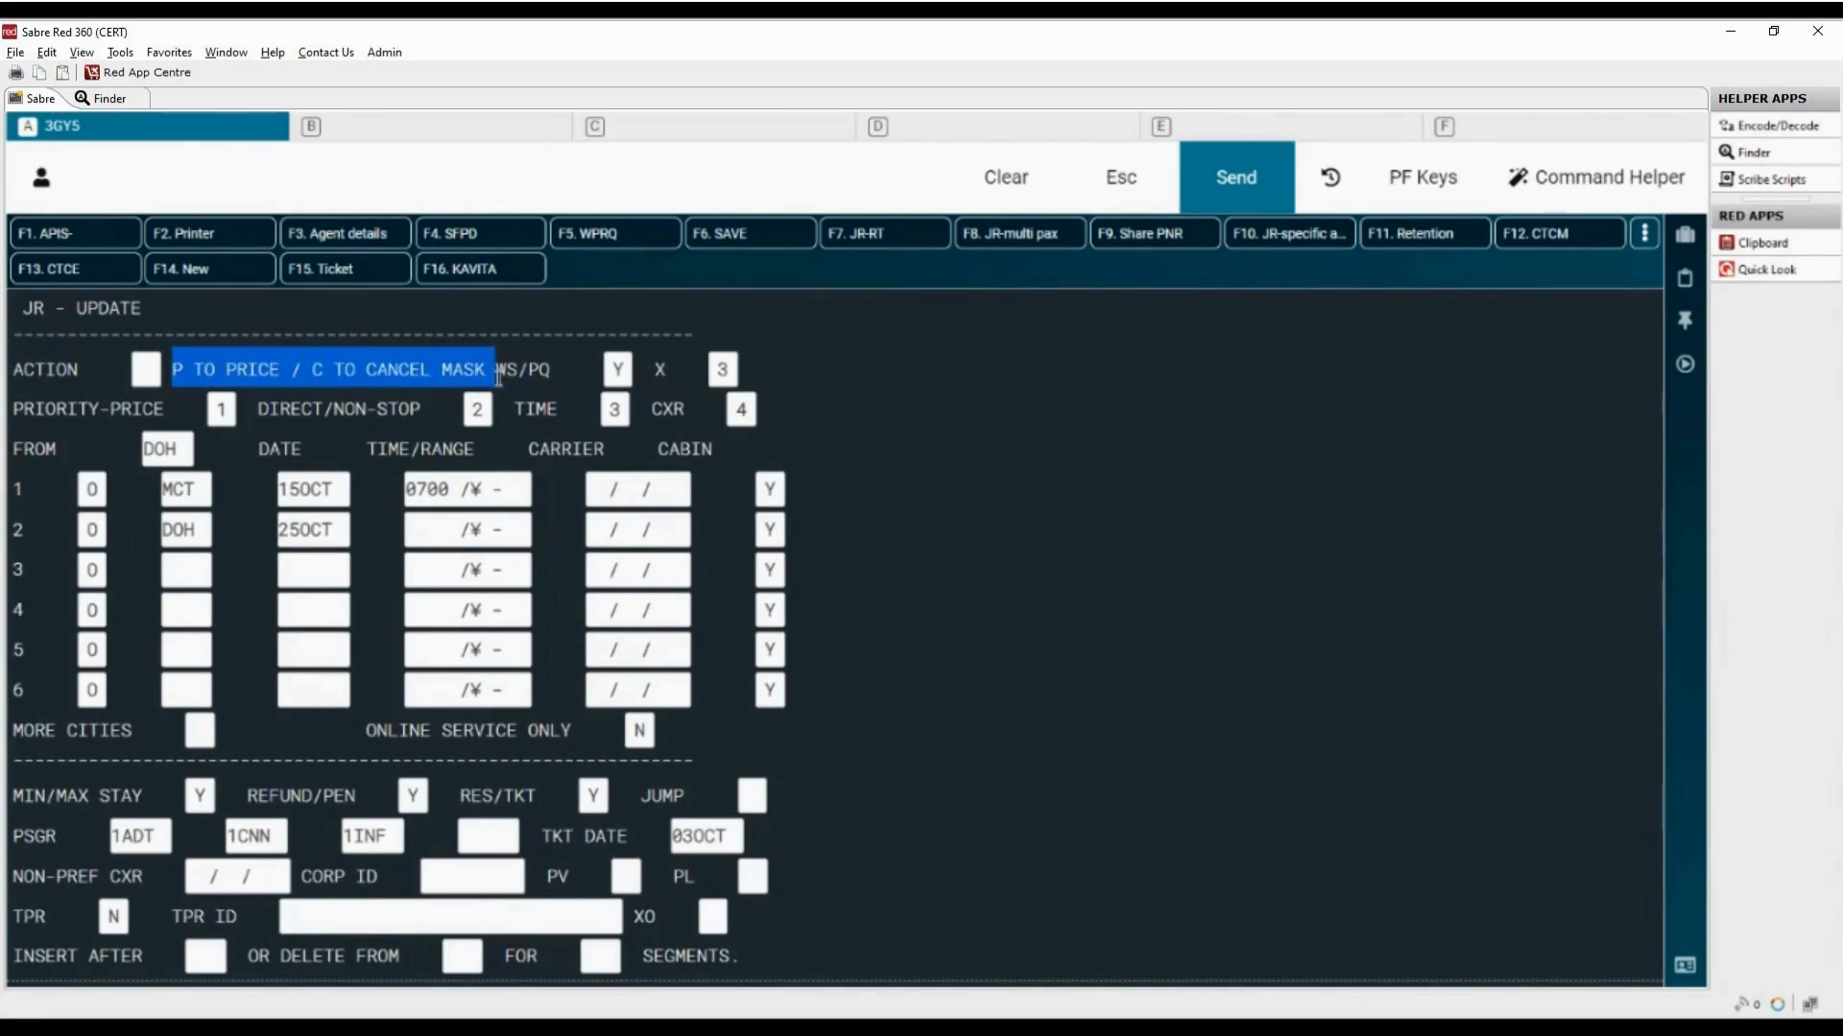
{"action": "left_click", "coordinate": [153, 375]}
{"action": "type", "text": "P"}
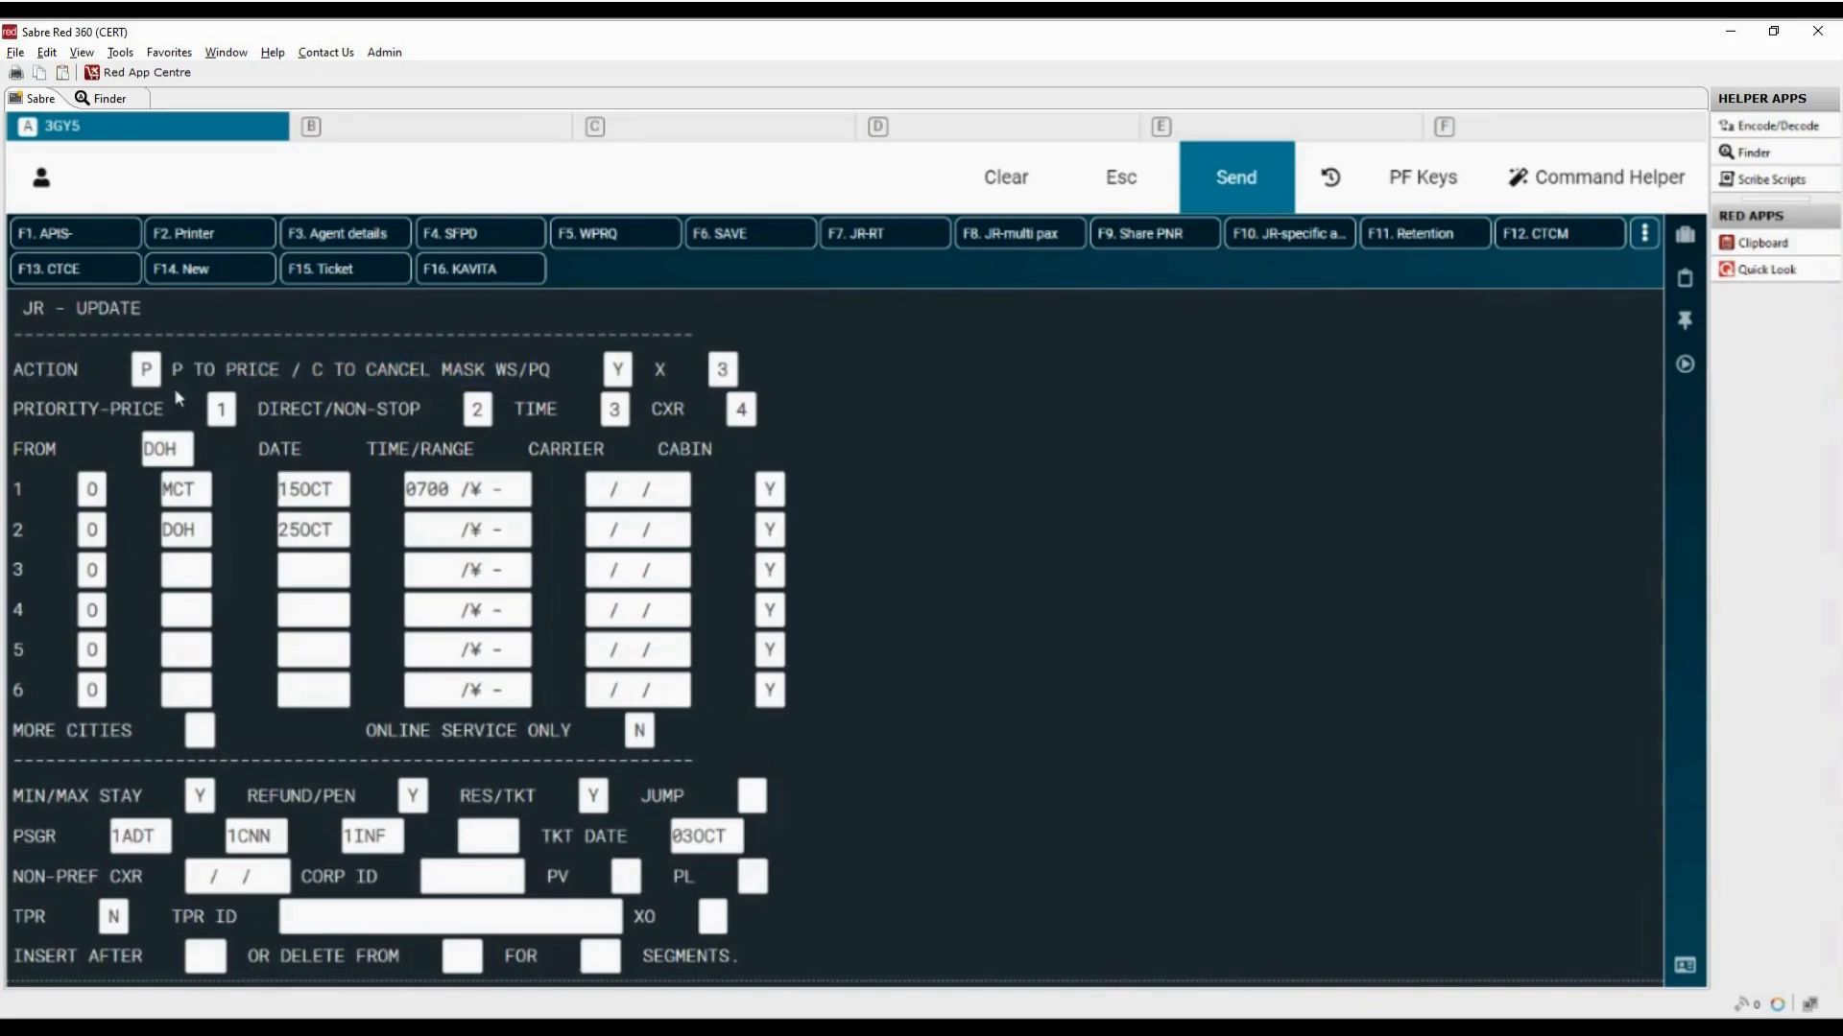
{"action": "key", "text": "Return"}
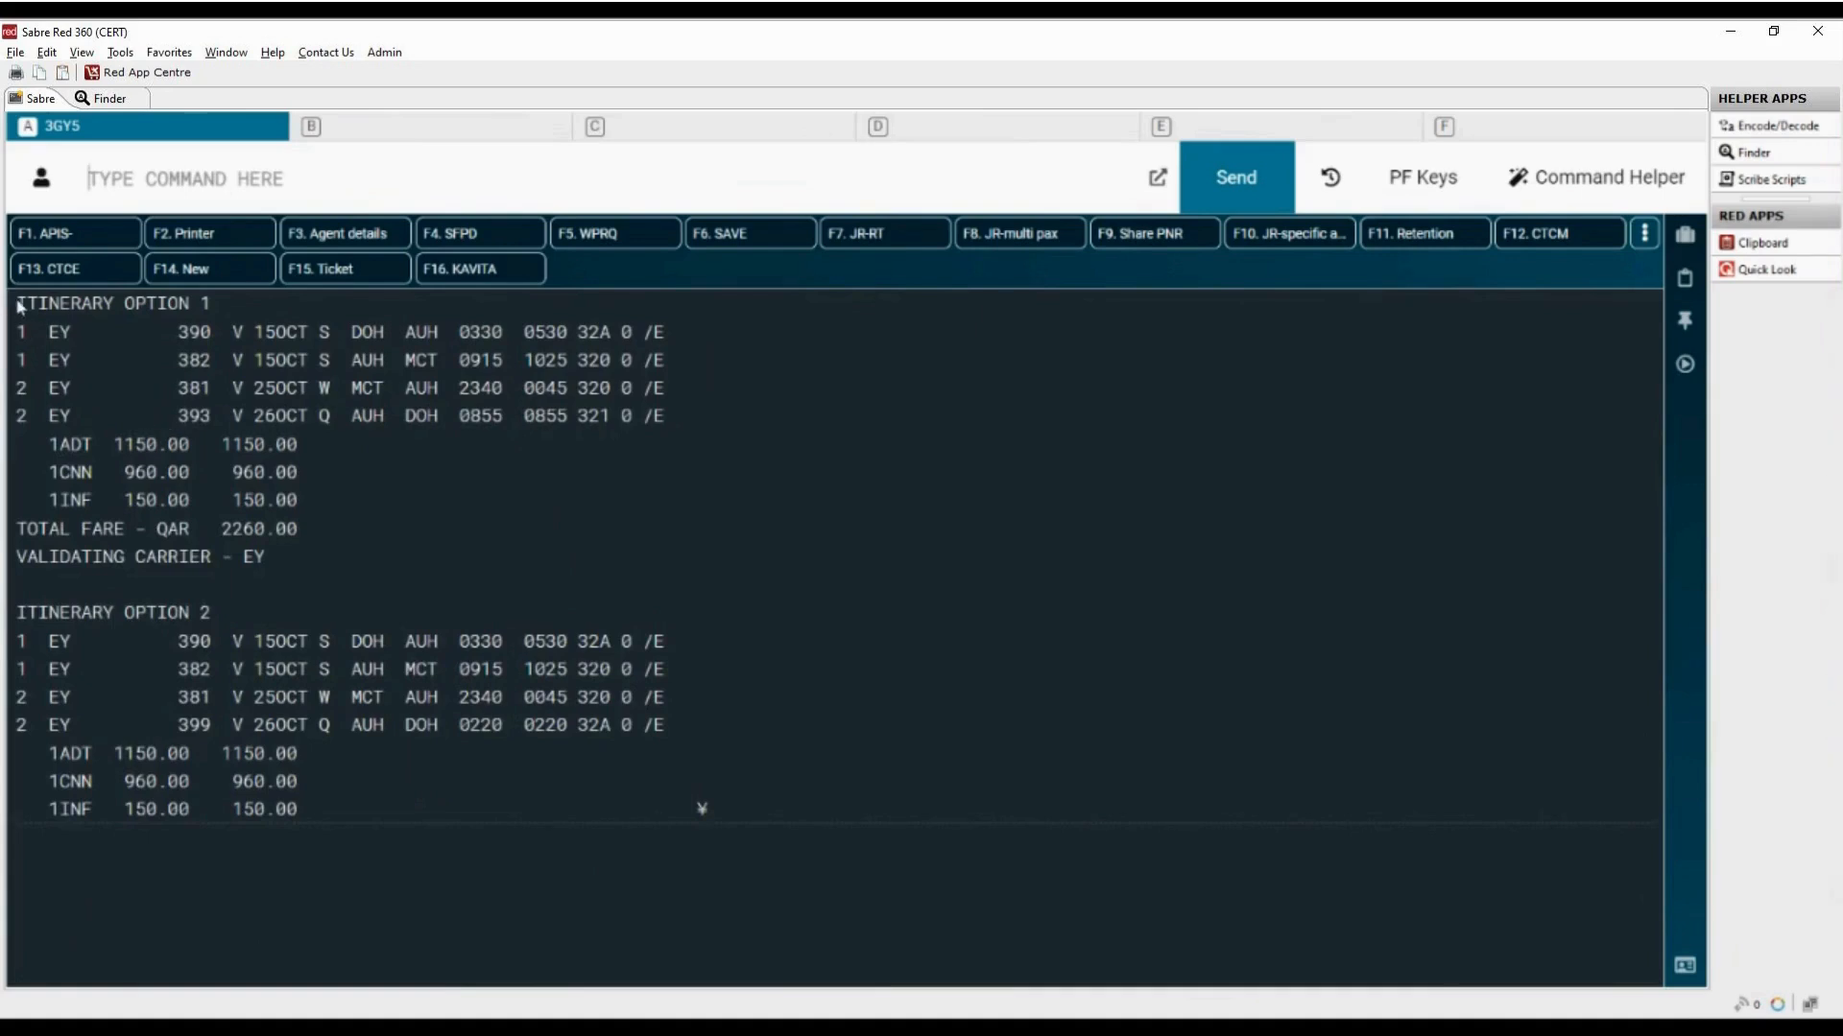
Step: Check the passenger fares and total fare of itinerary option 1, and sell that option with JR01
{"action": "left_click_drag", "start_coordinate": [18, 305], "coordinate": [221, 314]}
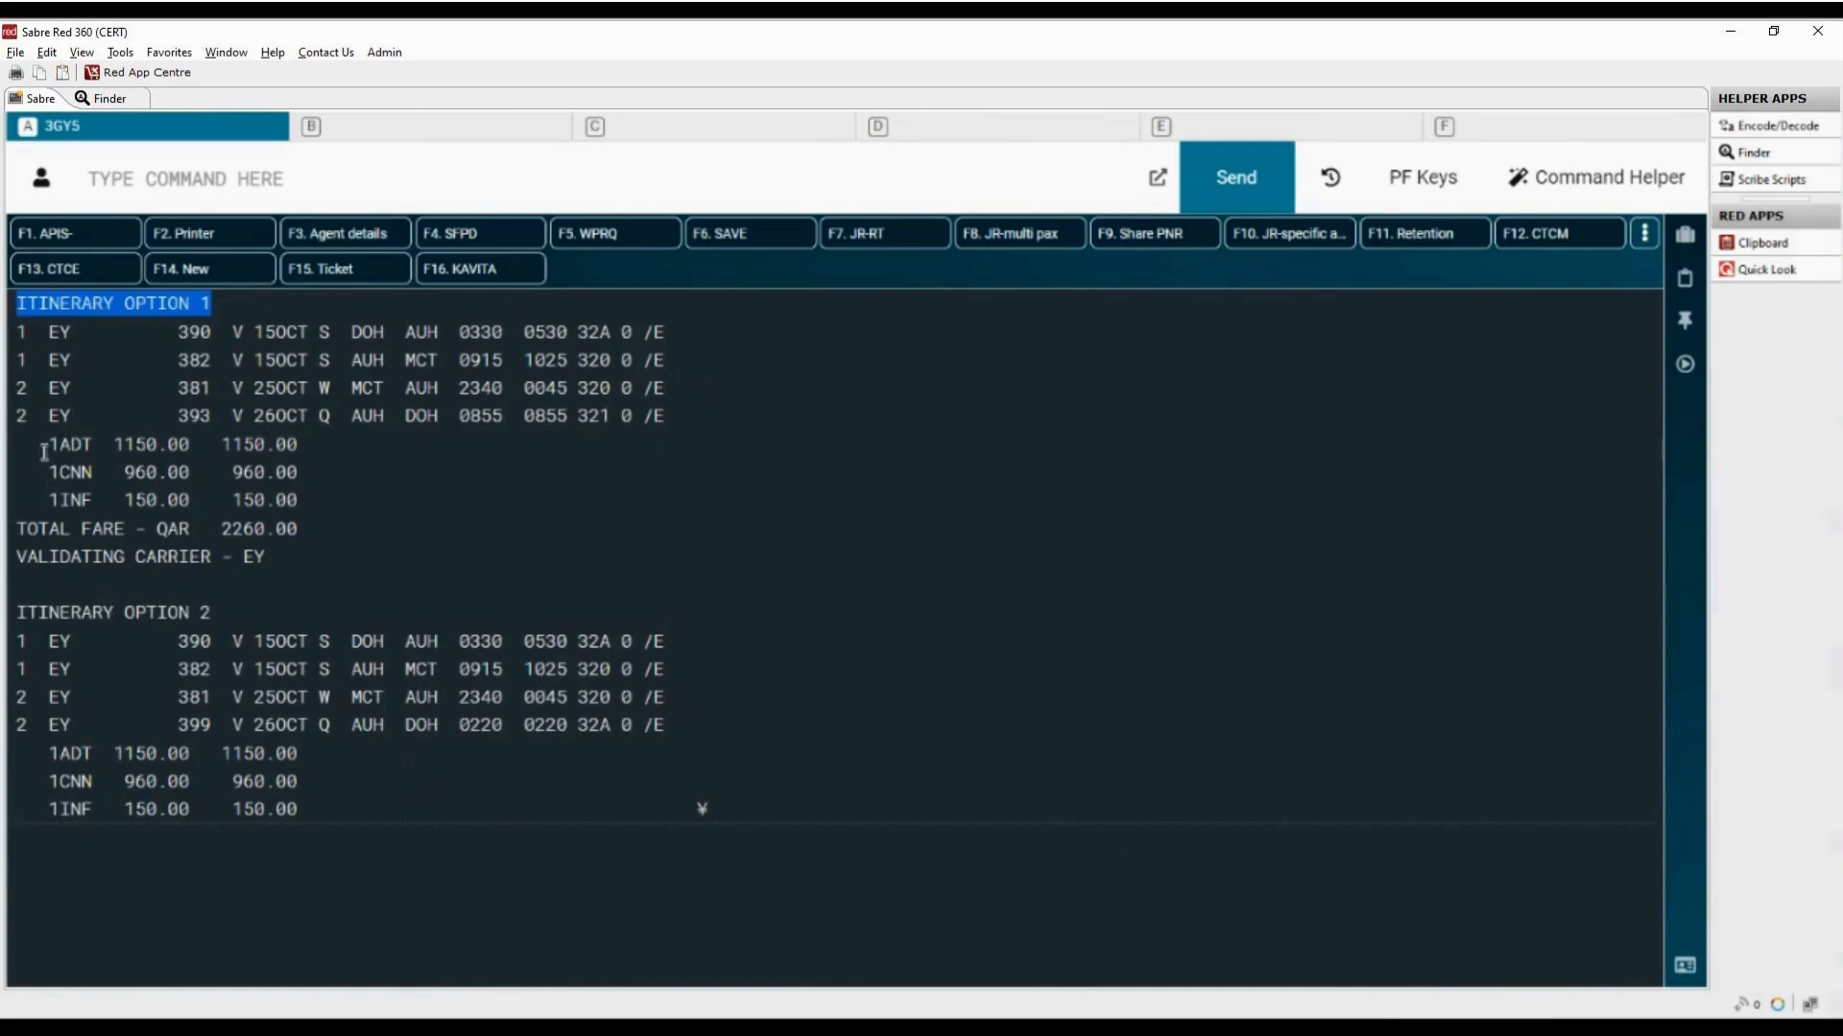
{"action": "left_click_drag", "start_coordinate": [45, 447], "coordinate": [305, 472]}
{"action": "left_click_drag", "start_coordinate": [48, 500], "coordinate": [301, 503]}
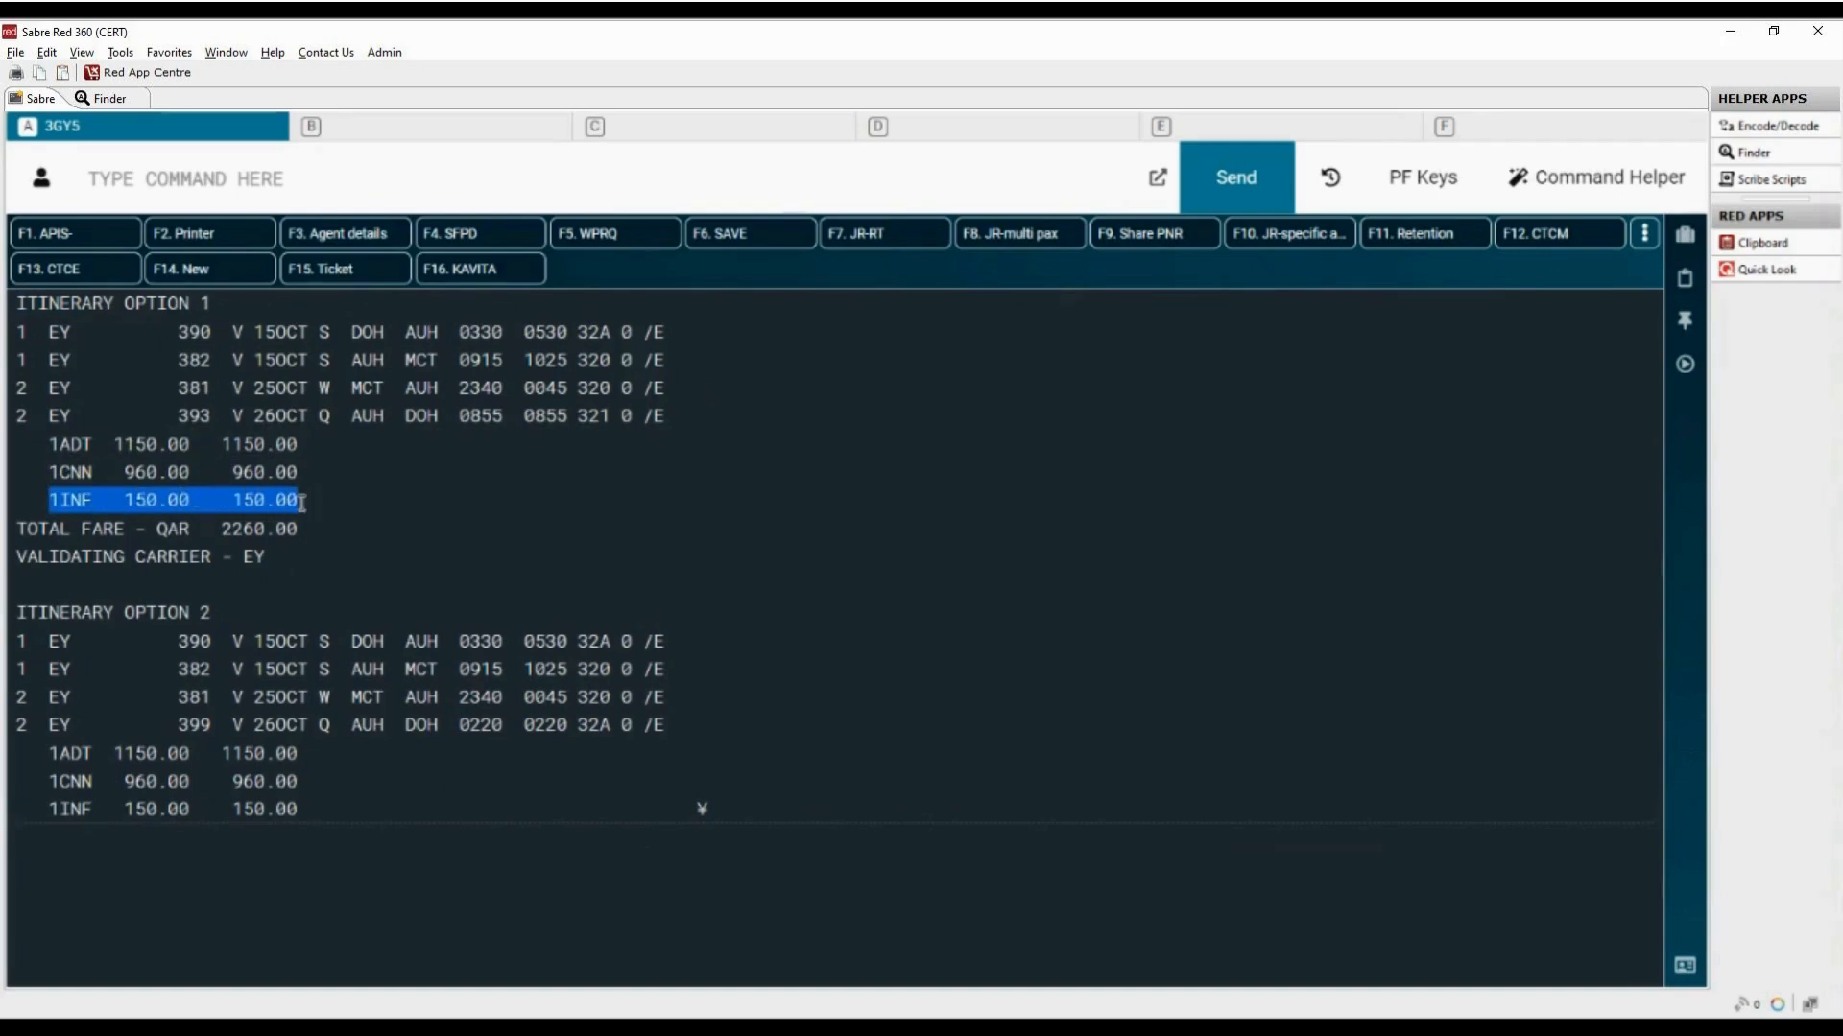
{"action": "left_click_drag", "start_coordinate": [18, 533], "coordinate": [320, 527]}
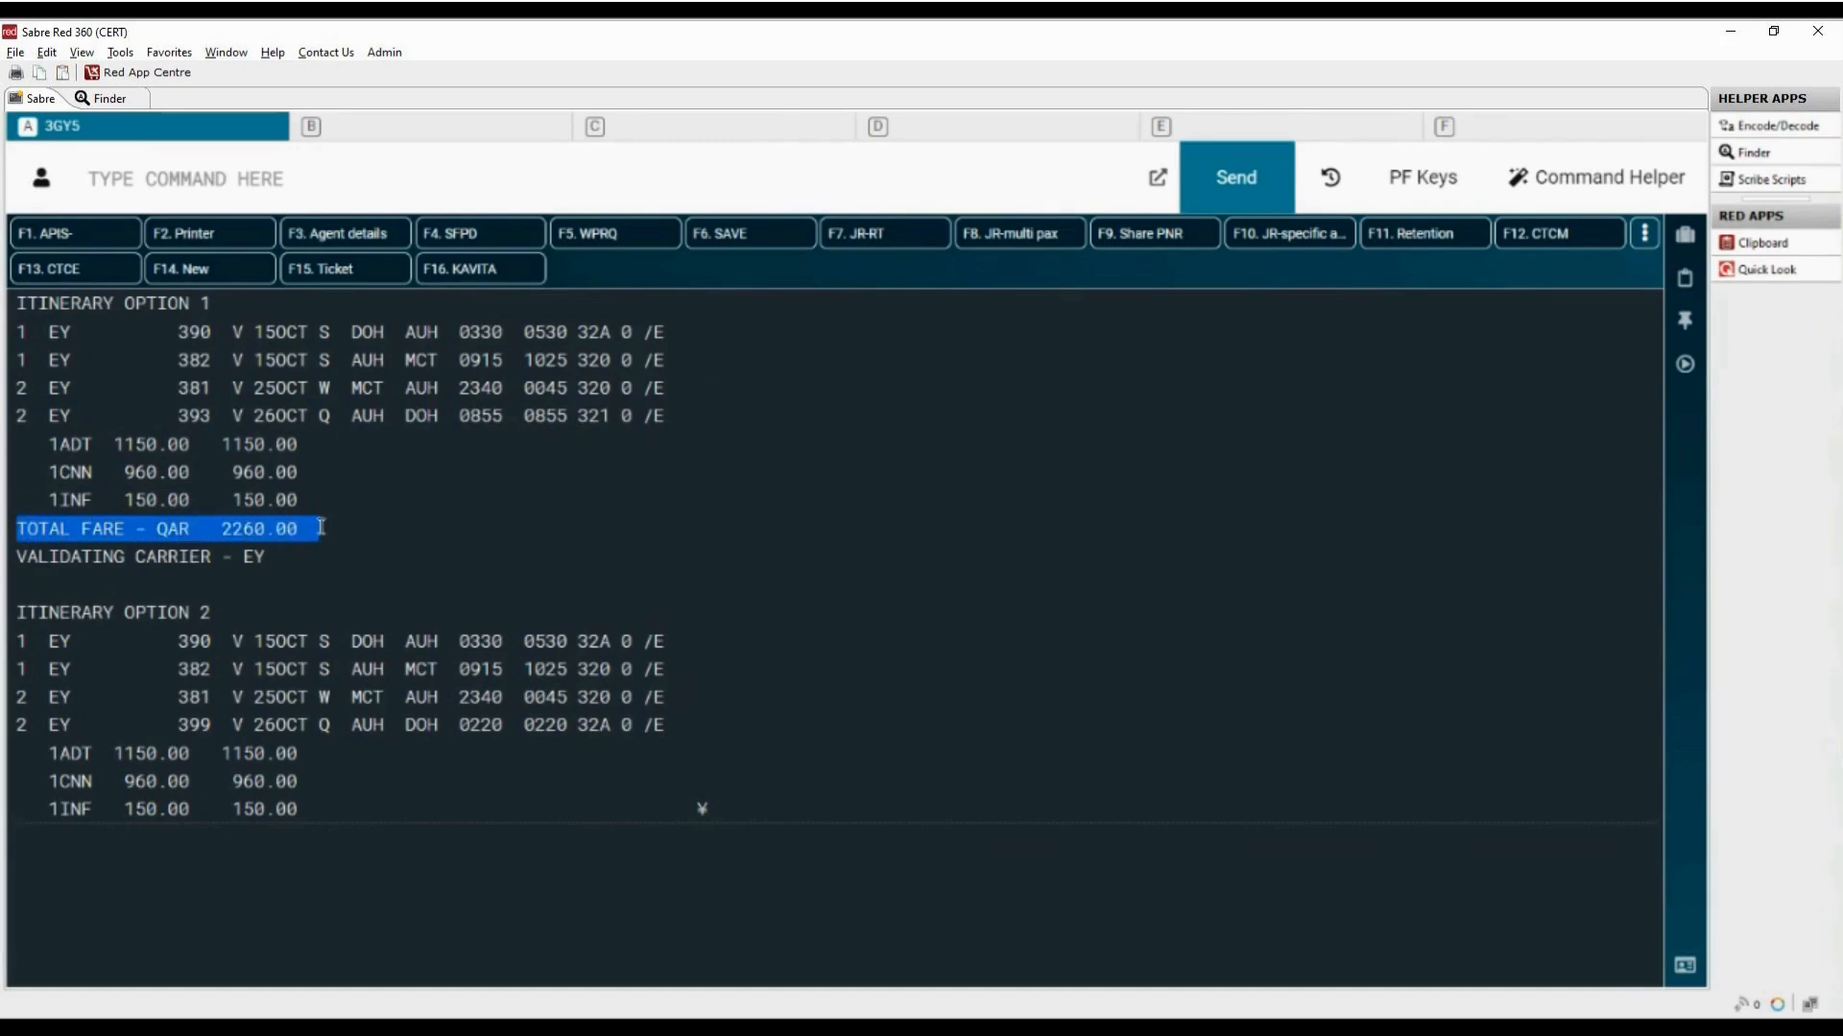
{"action": "left_click", "coordinate": [288, 580]}
{"action": "type", "text": "JR"}
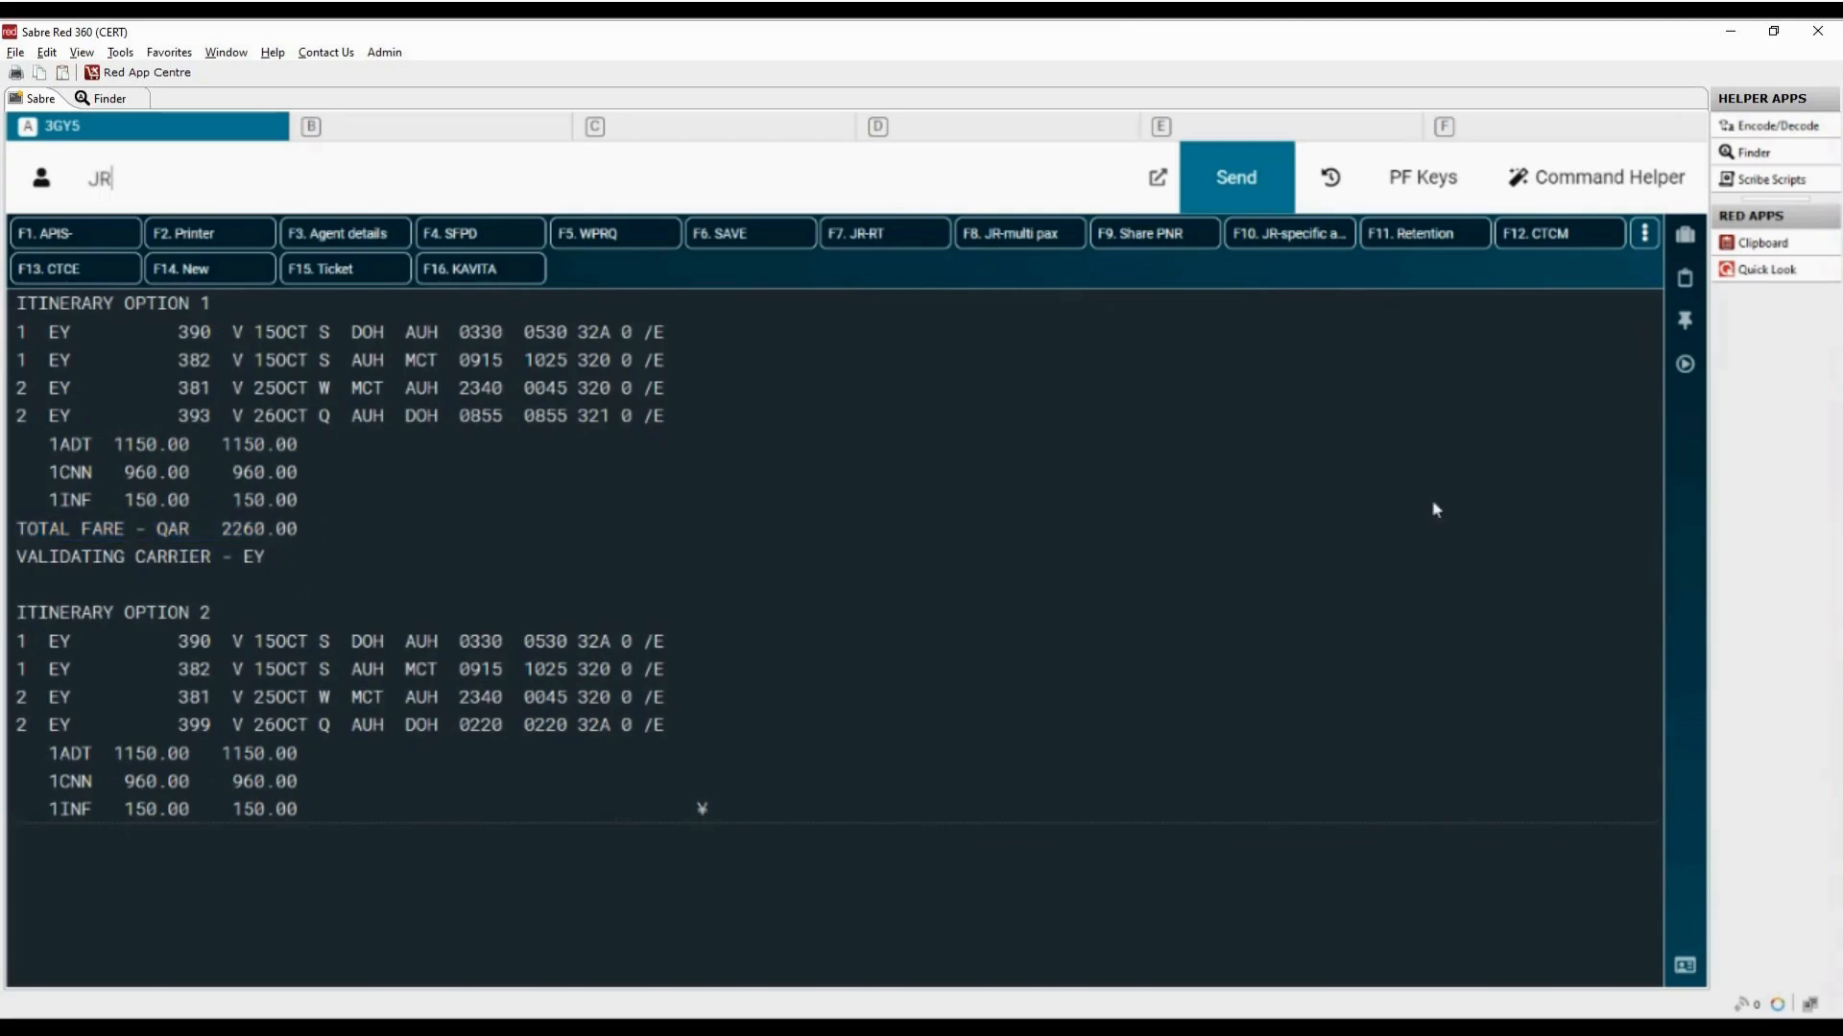
{"action": "type", "text": "01"}
{"action": "key", "text": "Return"}
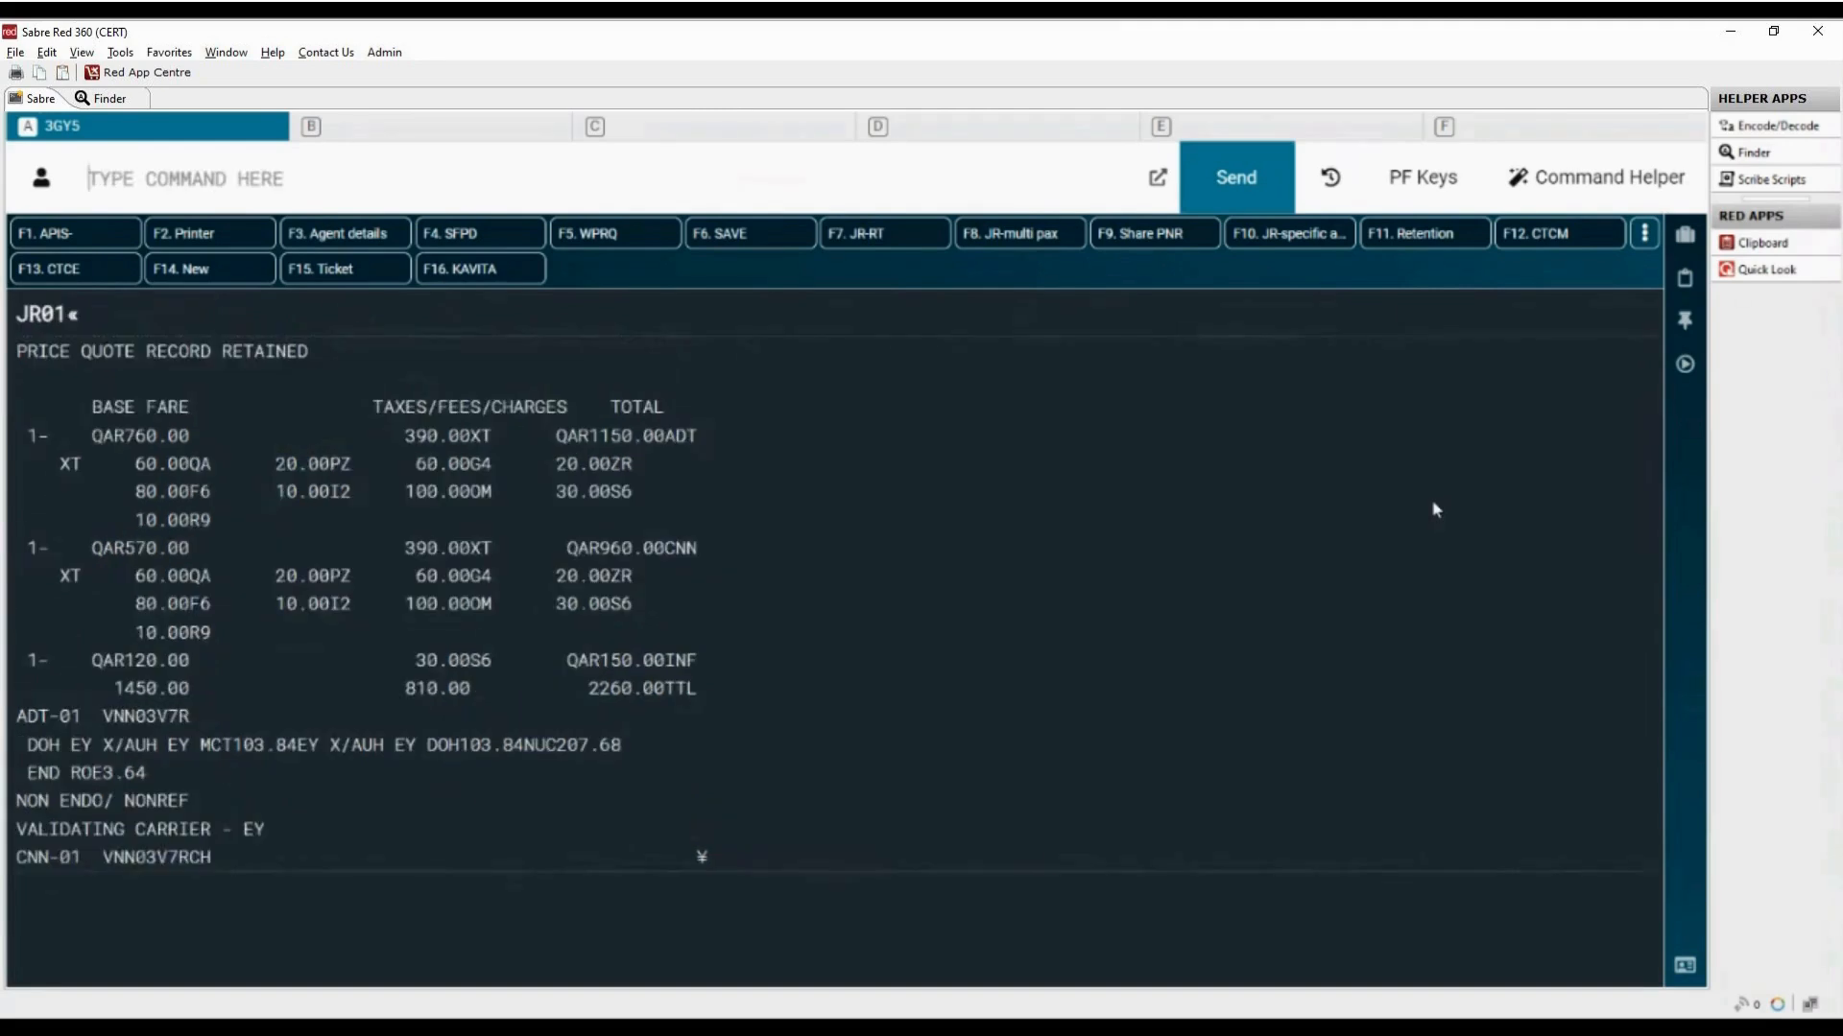
Step: Display the sold itinerary with *I and ignore the booking with I
{"action": "type", "text": "*"}
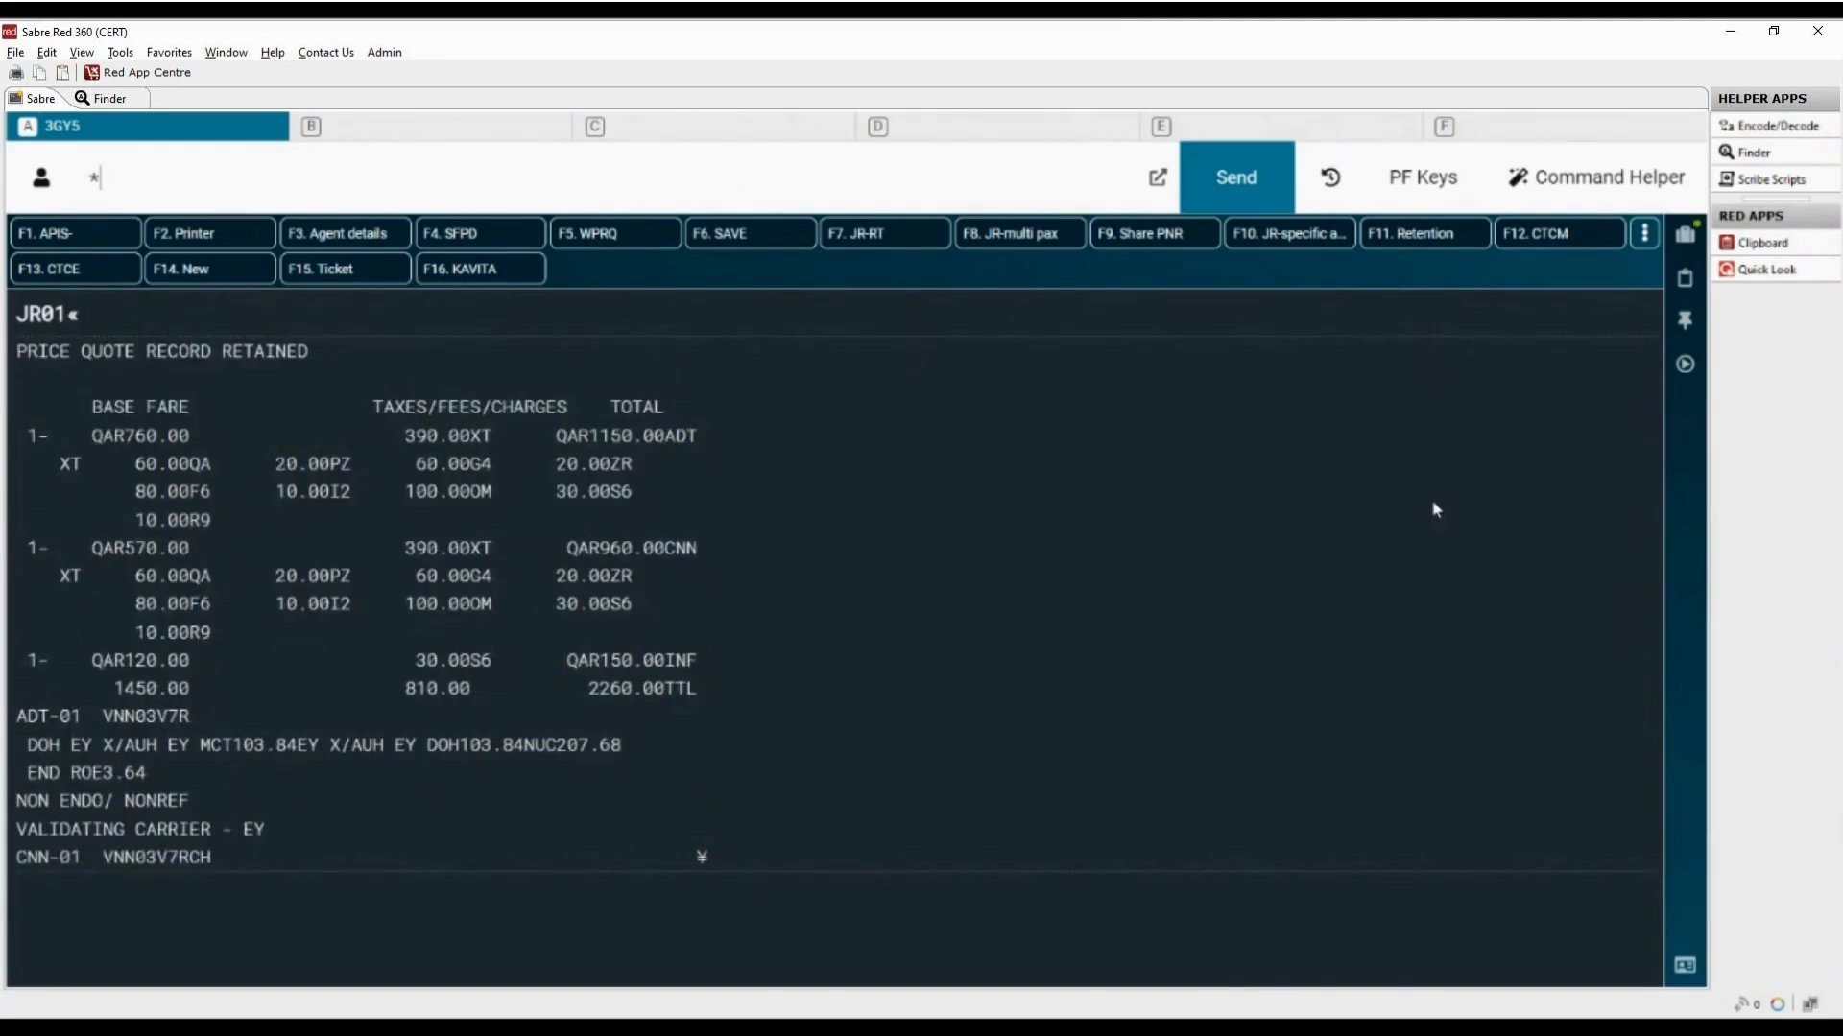
{"action": "type", "text": "I"}
{"action": "key", "text": "Return"}
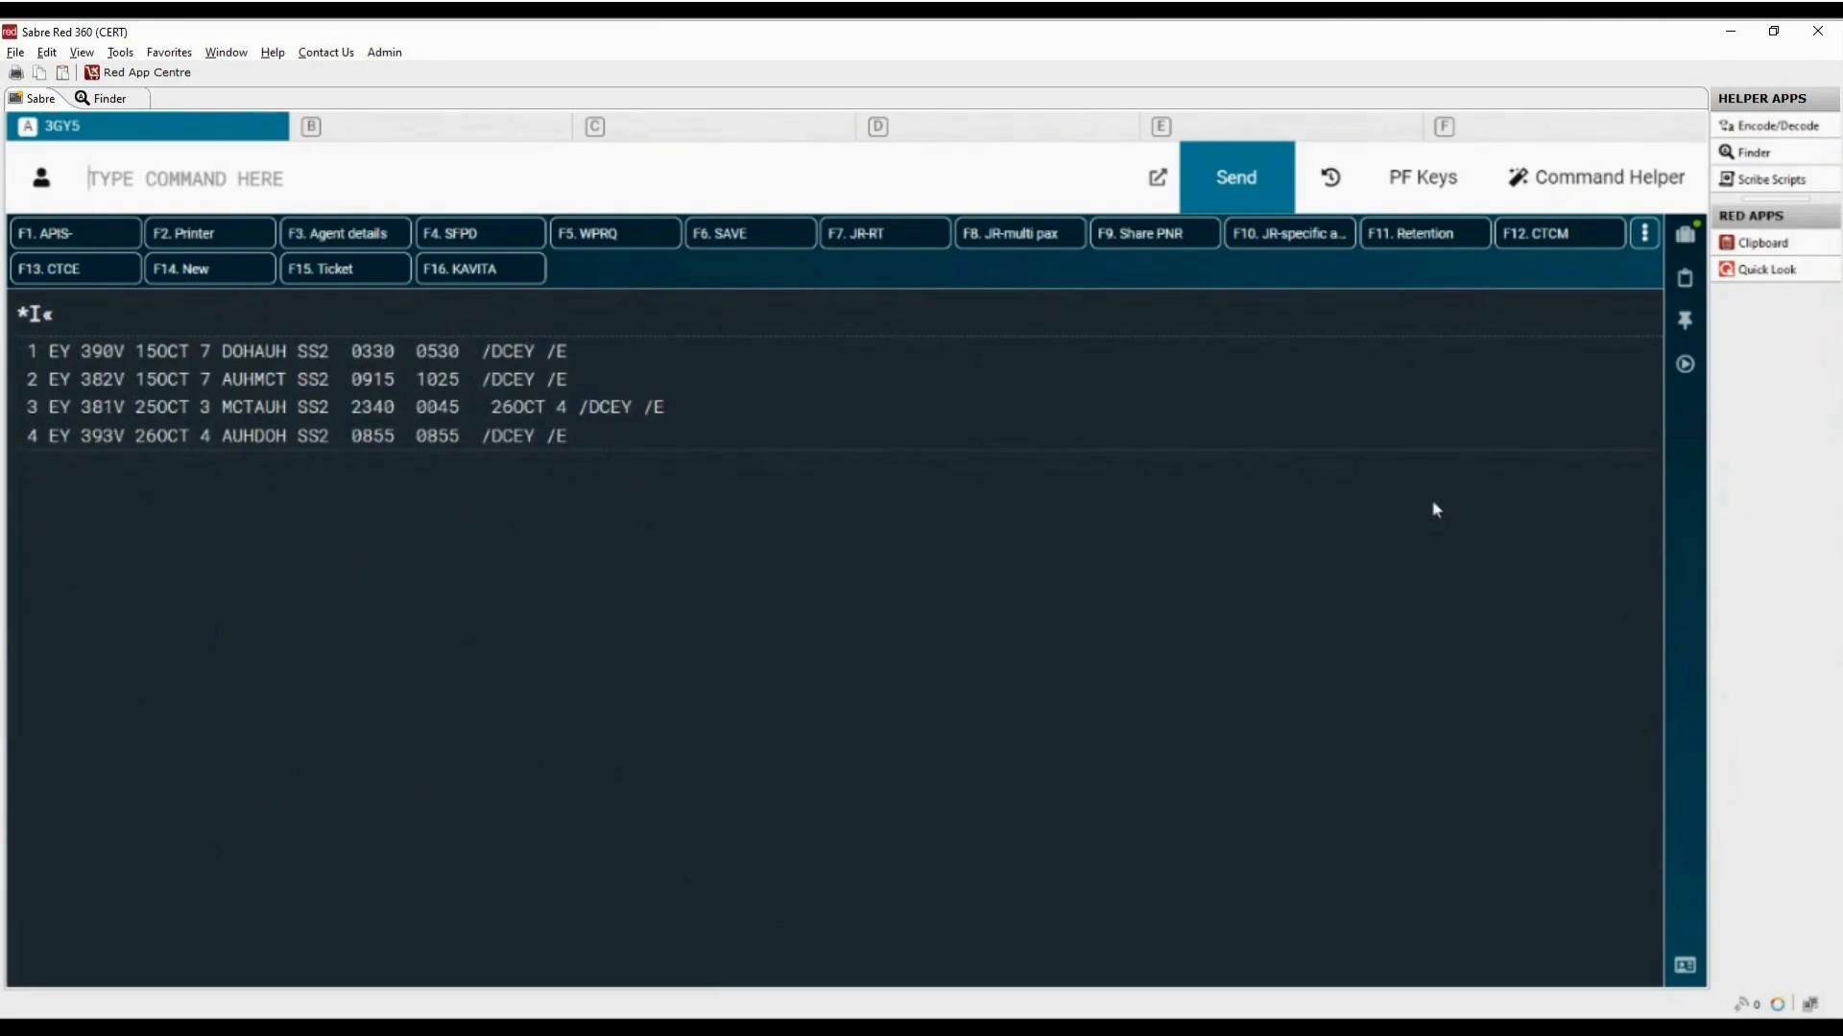
{"action": "type", "text": "I"}
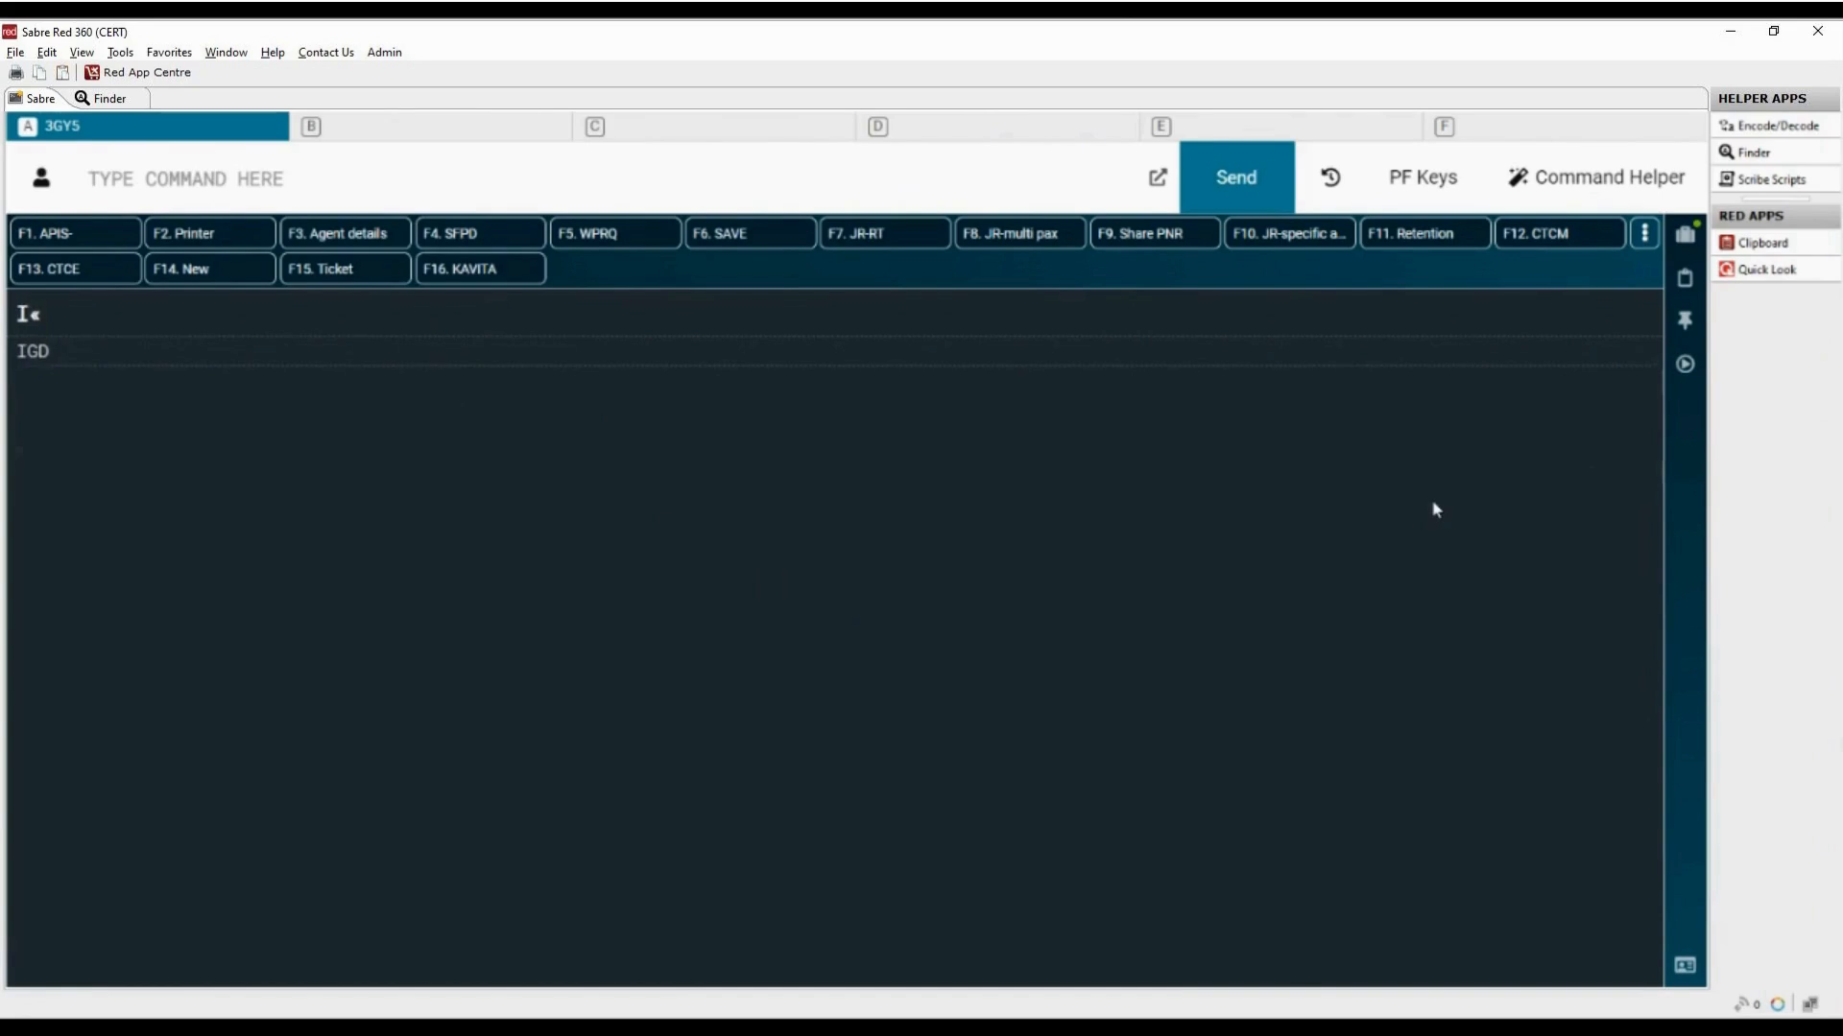
Step: Redisplay the priced itinerary options with JRP* and move down to further options with MD
{"action": "type", "text": "J"}
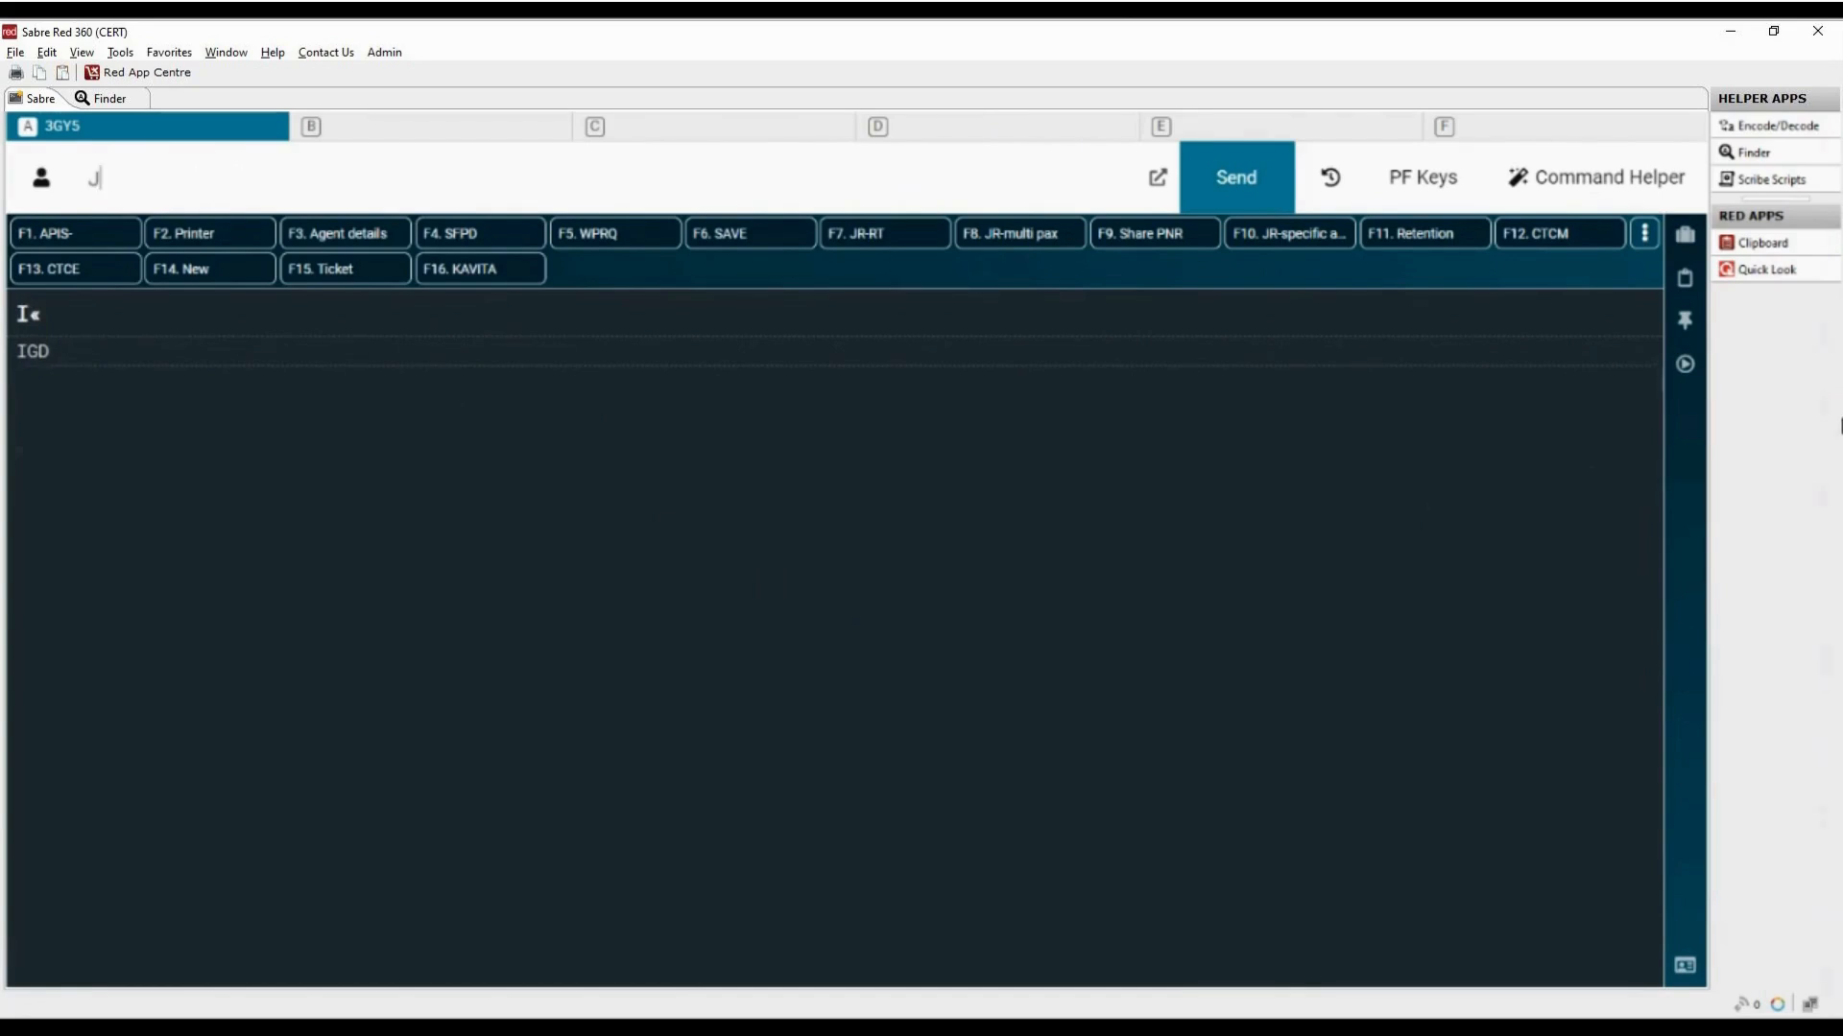
{"action": "type", "text": "RP*"}
{"action": "key", "text": "Return"}
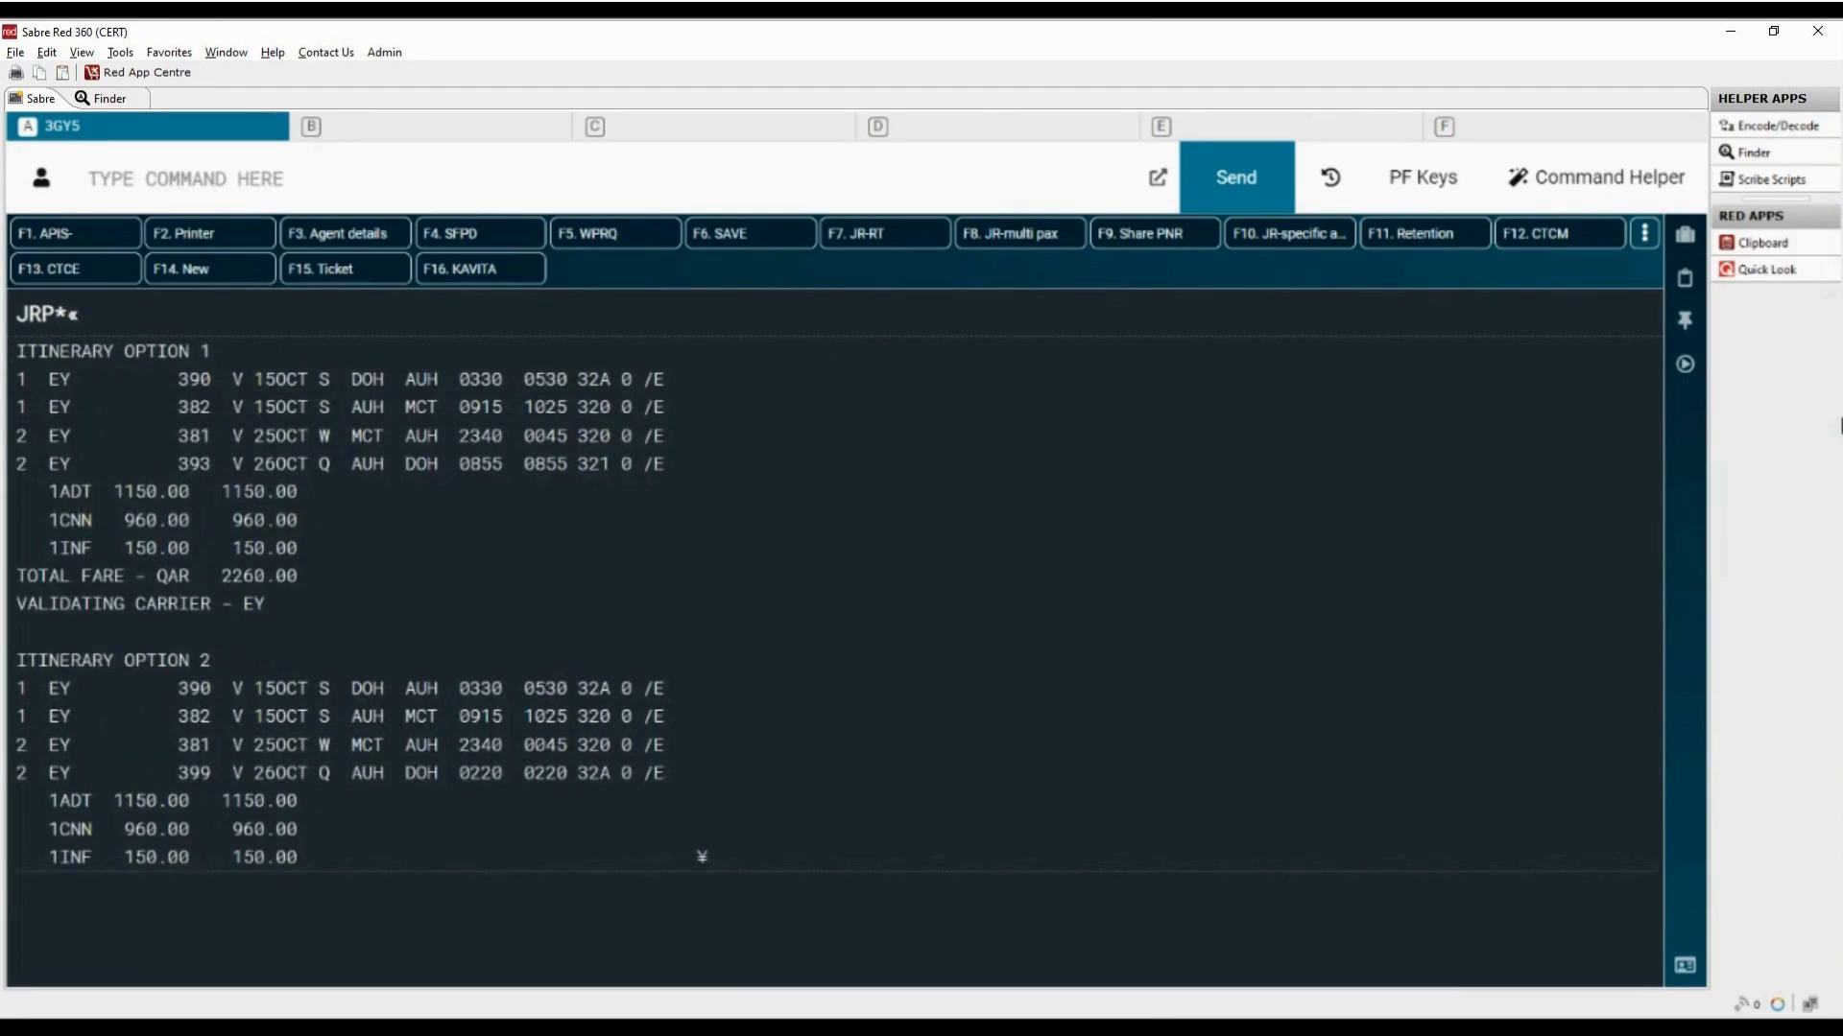
{"action": "type", "text": "MD"}
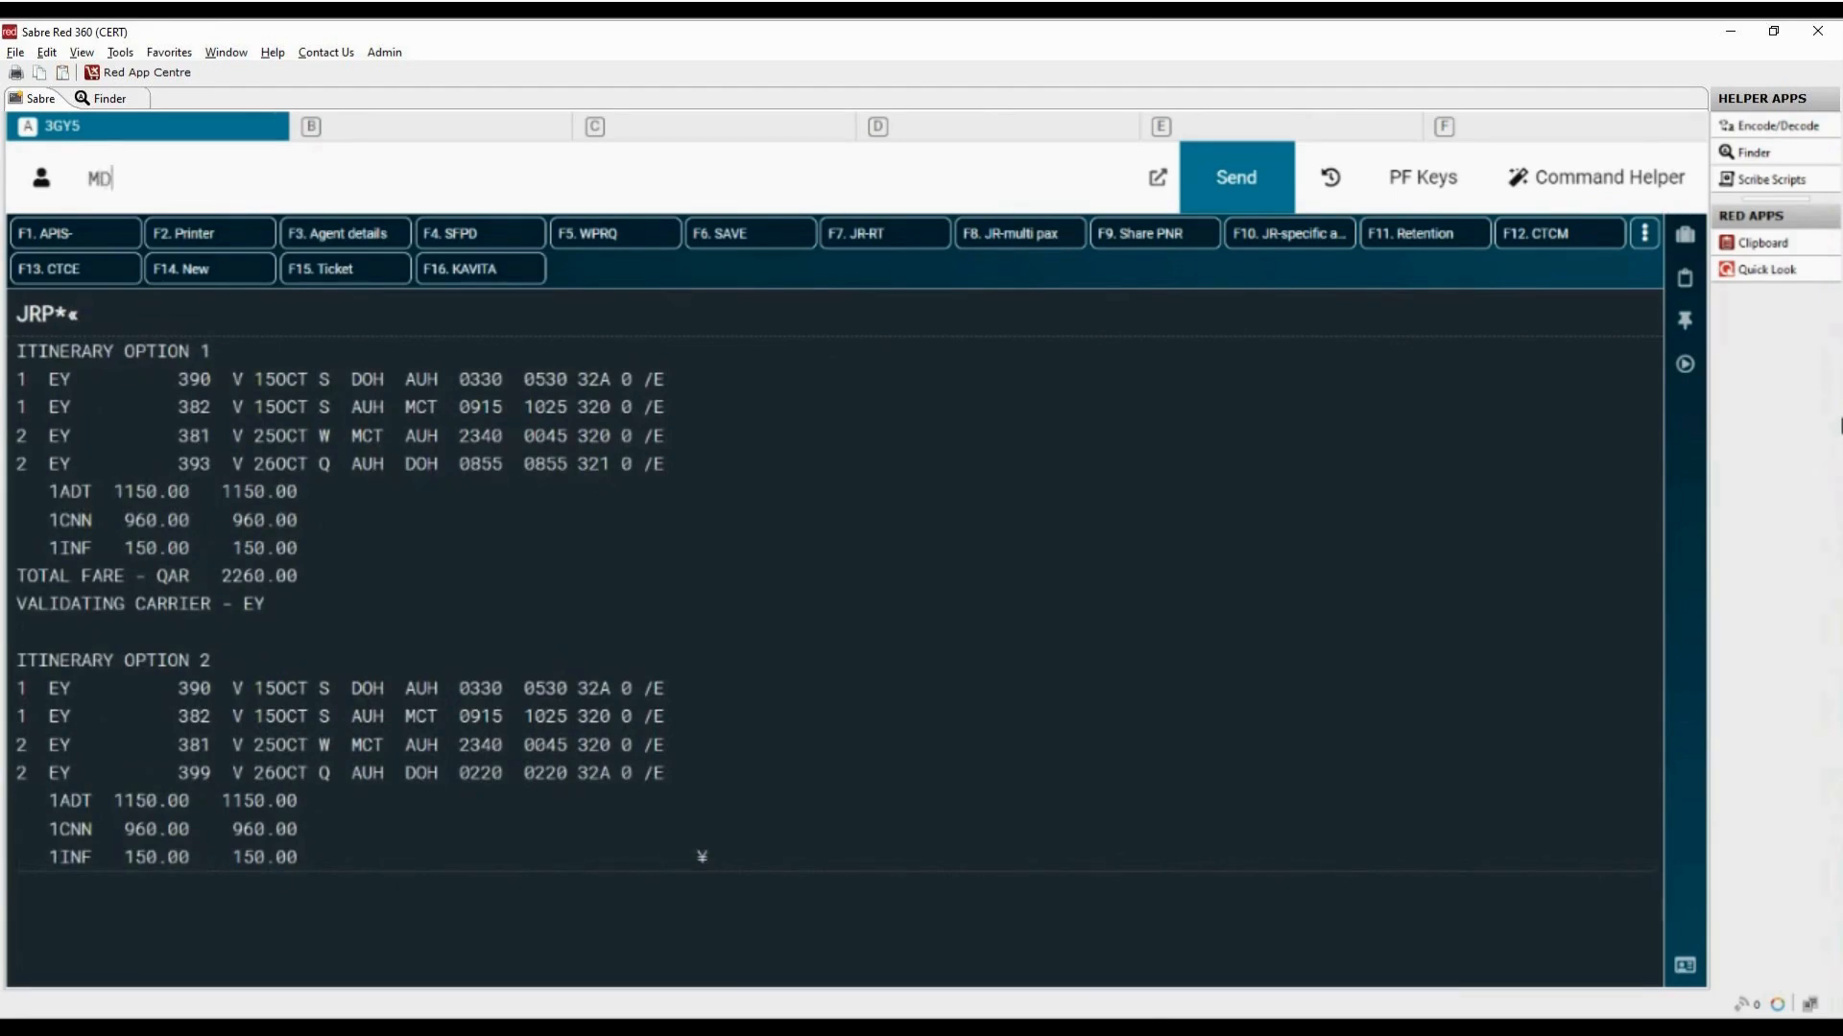
{"action": "key", "text": "Return"}
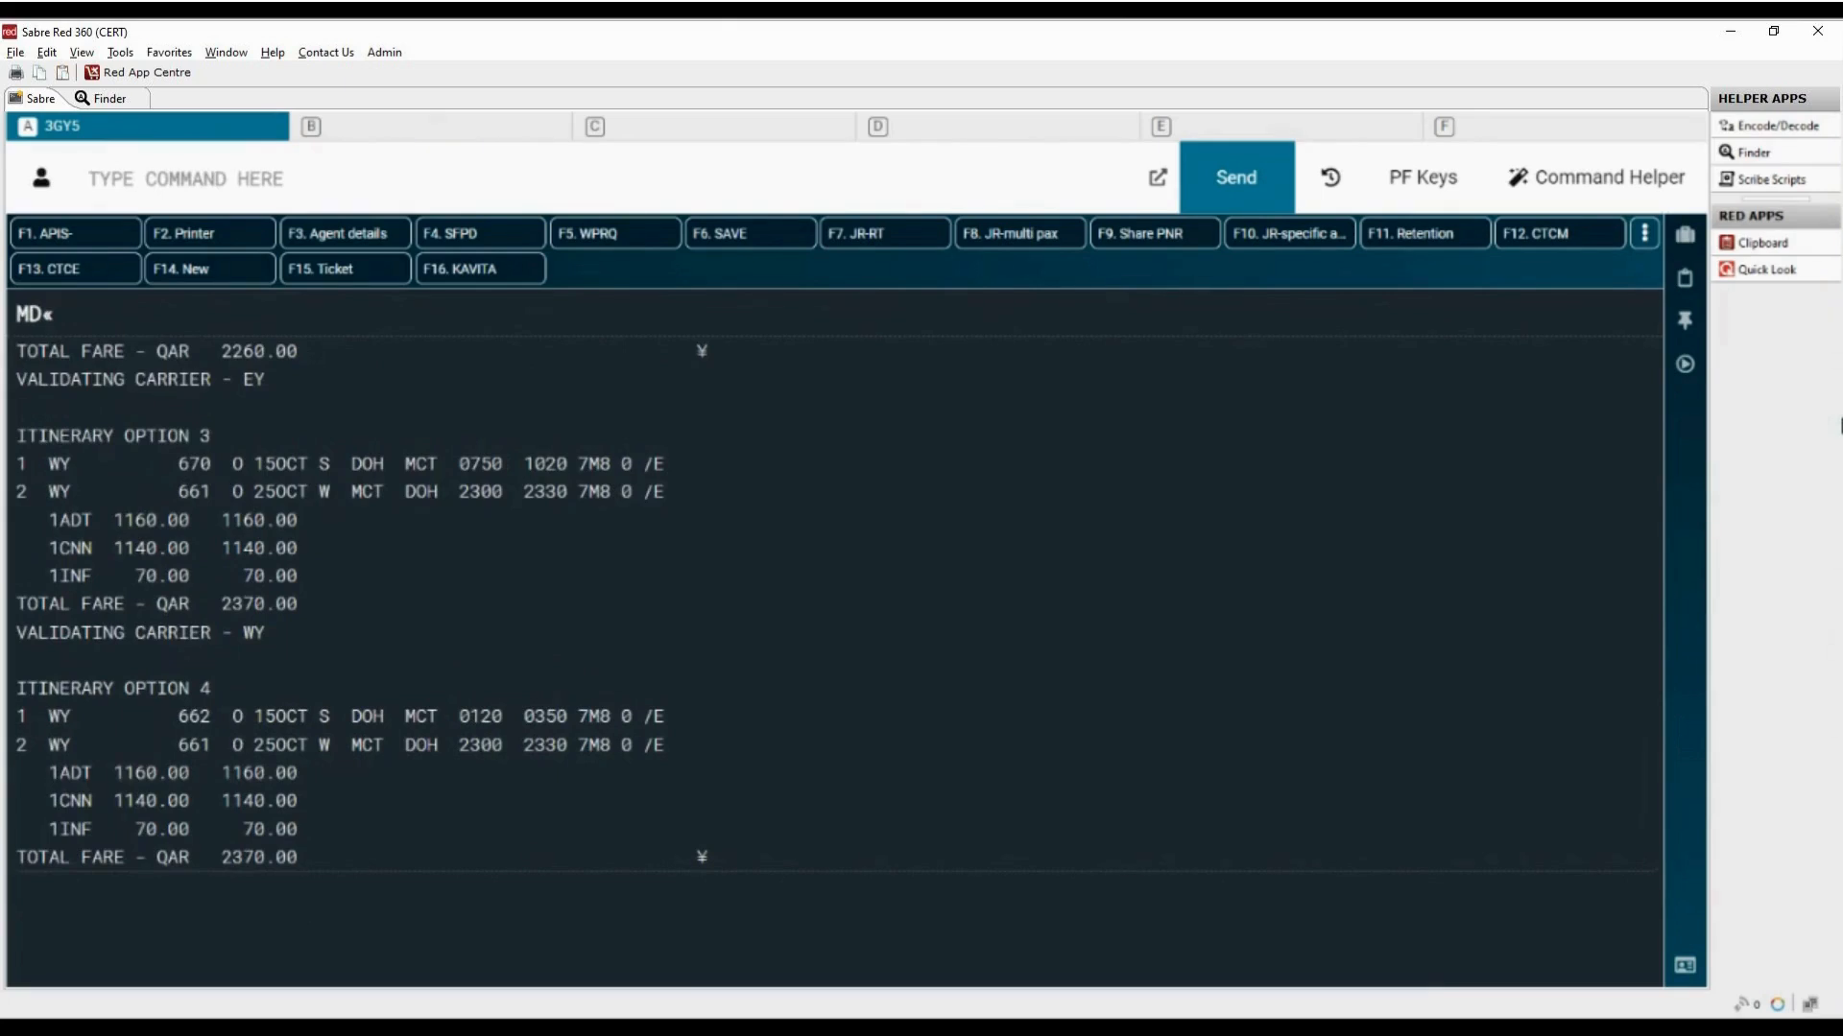
Step: Redisplay the JR mask with JR* and cancel the journey record by submitting Action C
{"action": "type", "text": "JR"}
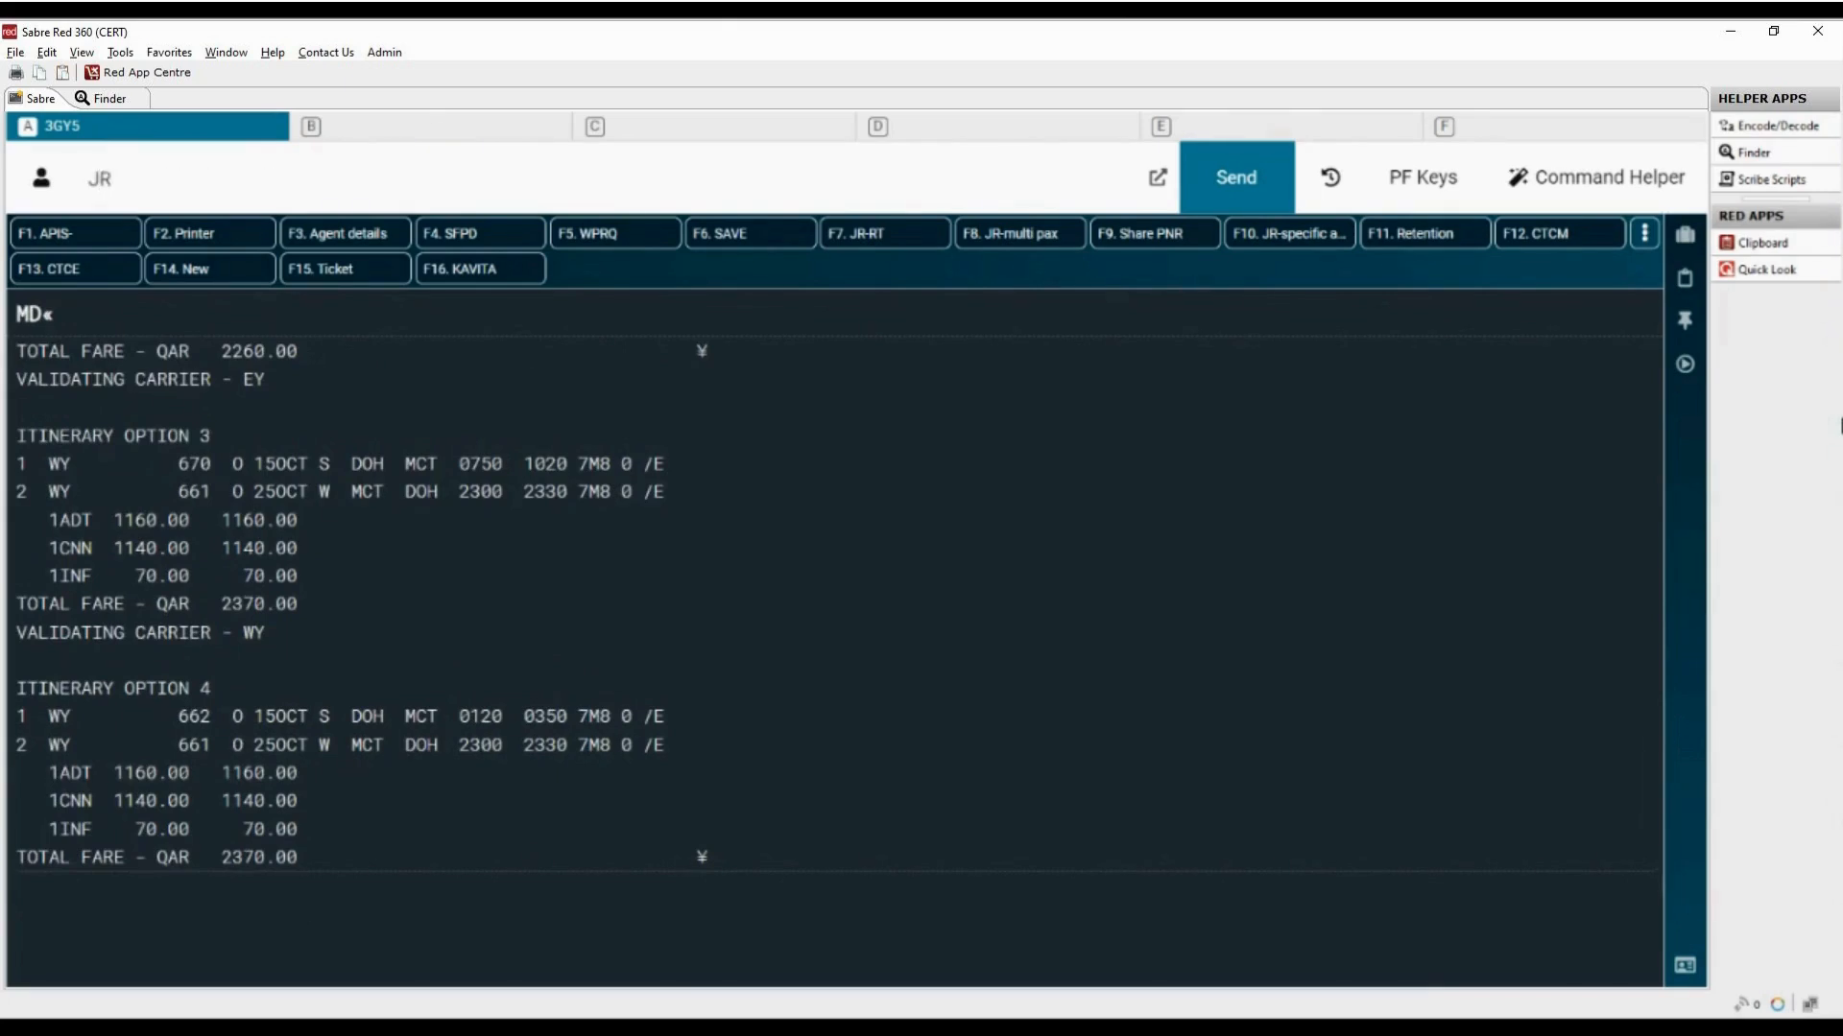
{"action": "type", "text": "*"}
{"action": "key", "text": "Return"}
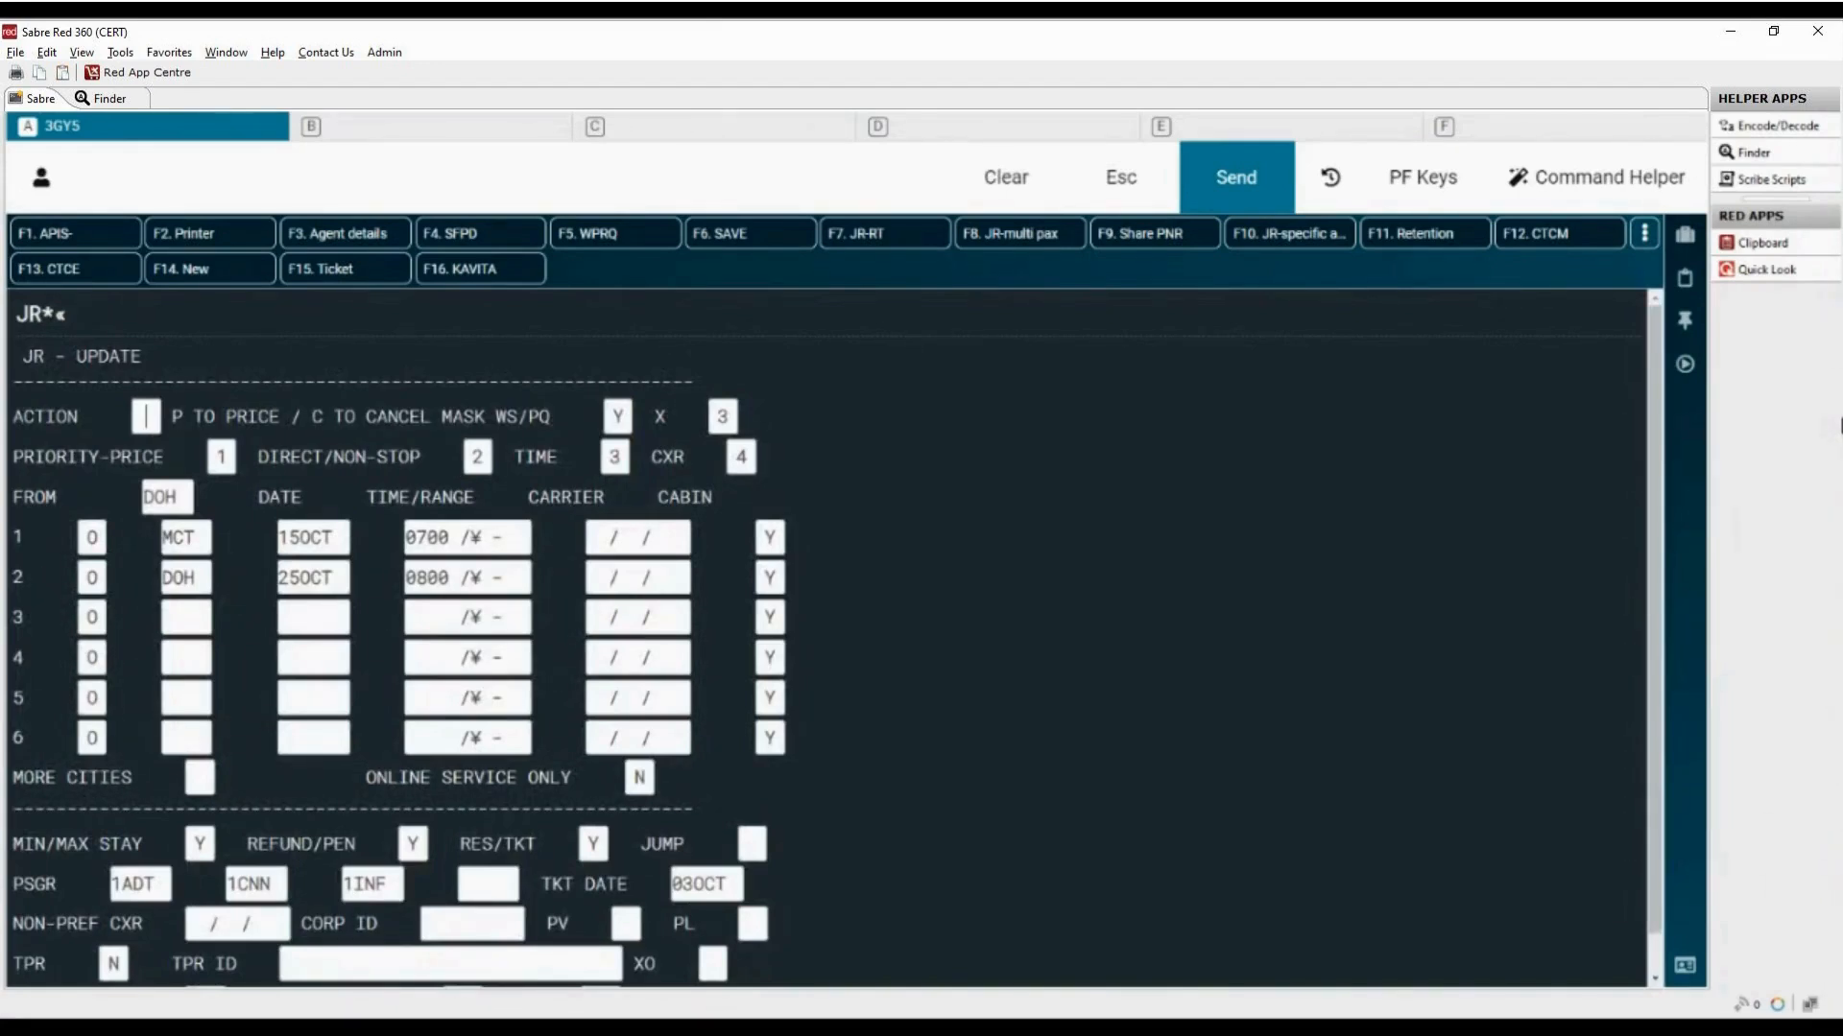
{"action": "left_click_drag", "start_coordinate": [312, 415], "coordinate": [484, 416]}
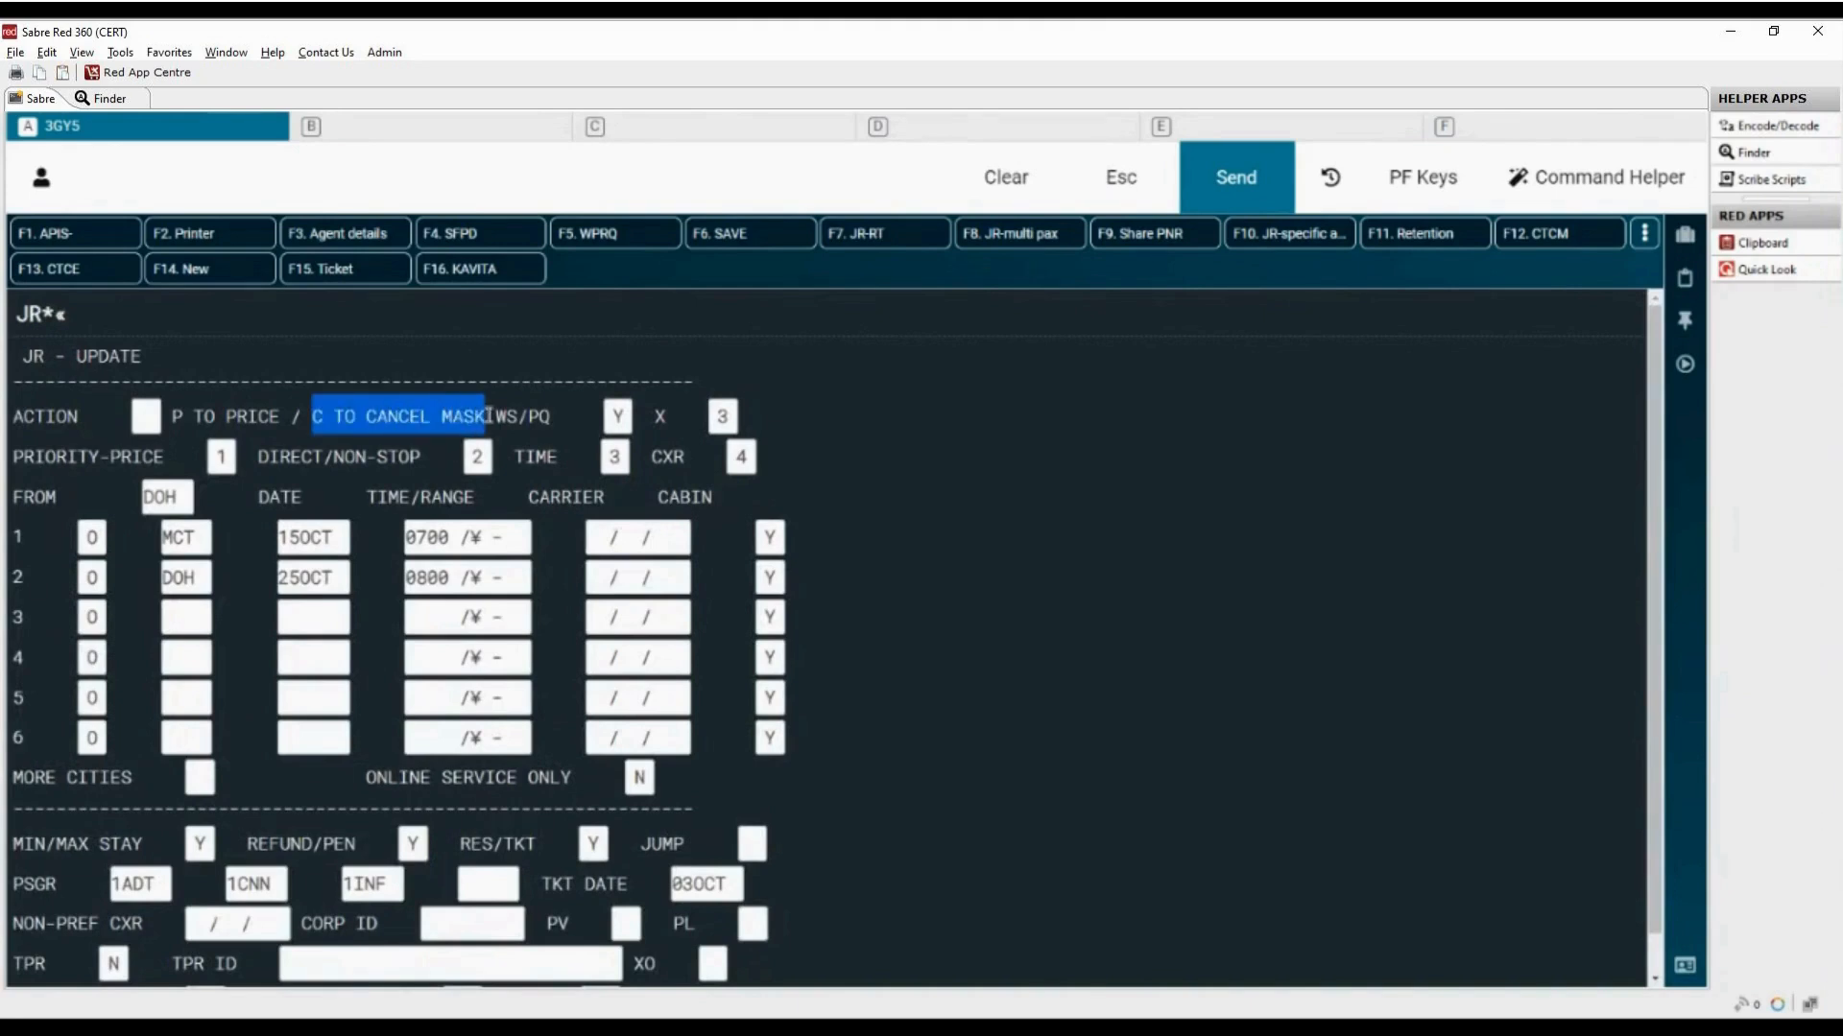
{"action": "left_click", "coordinate": [154, 419]}
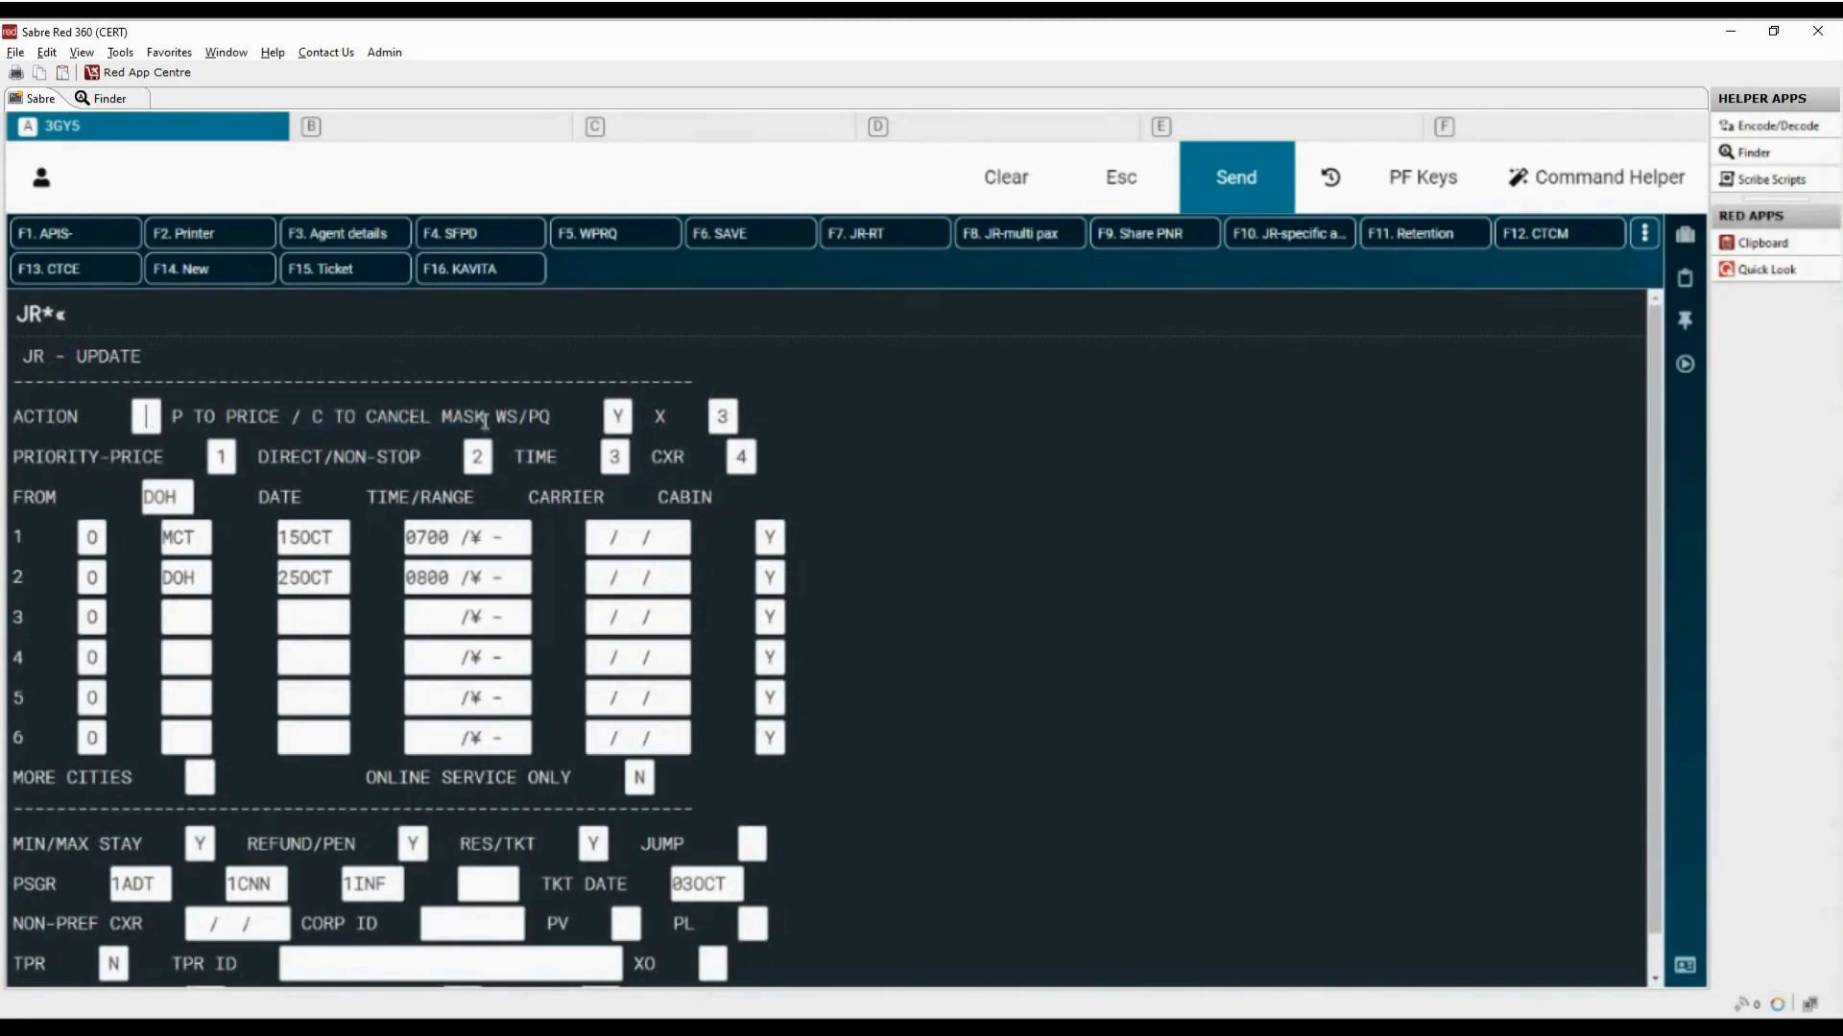
{"action": "type", "text": "C"}
{"action": "key", "text": "Return"}
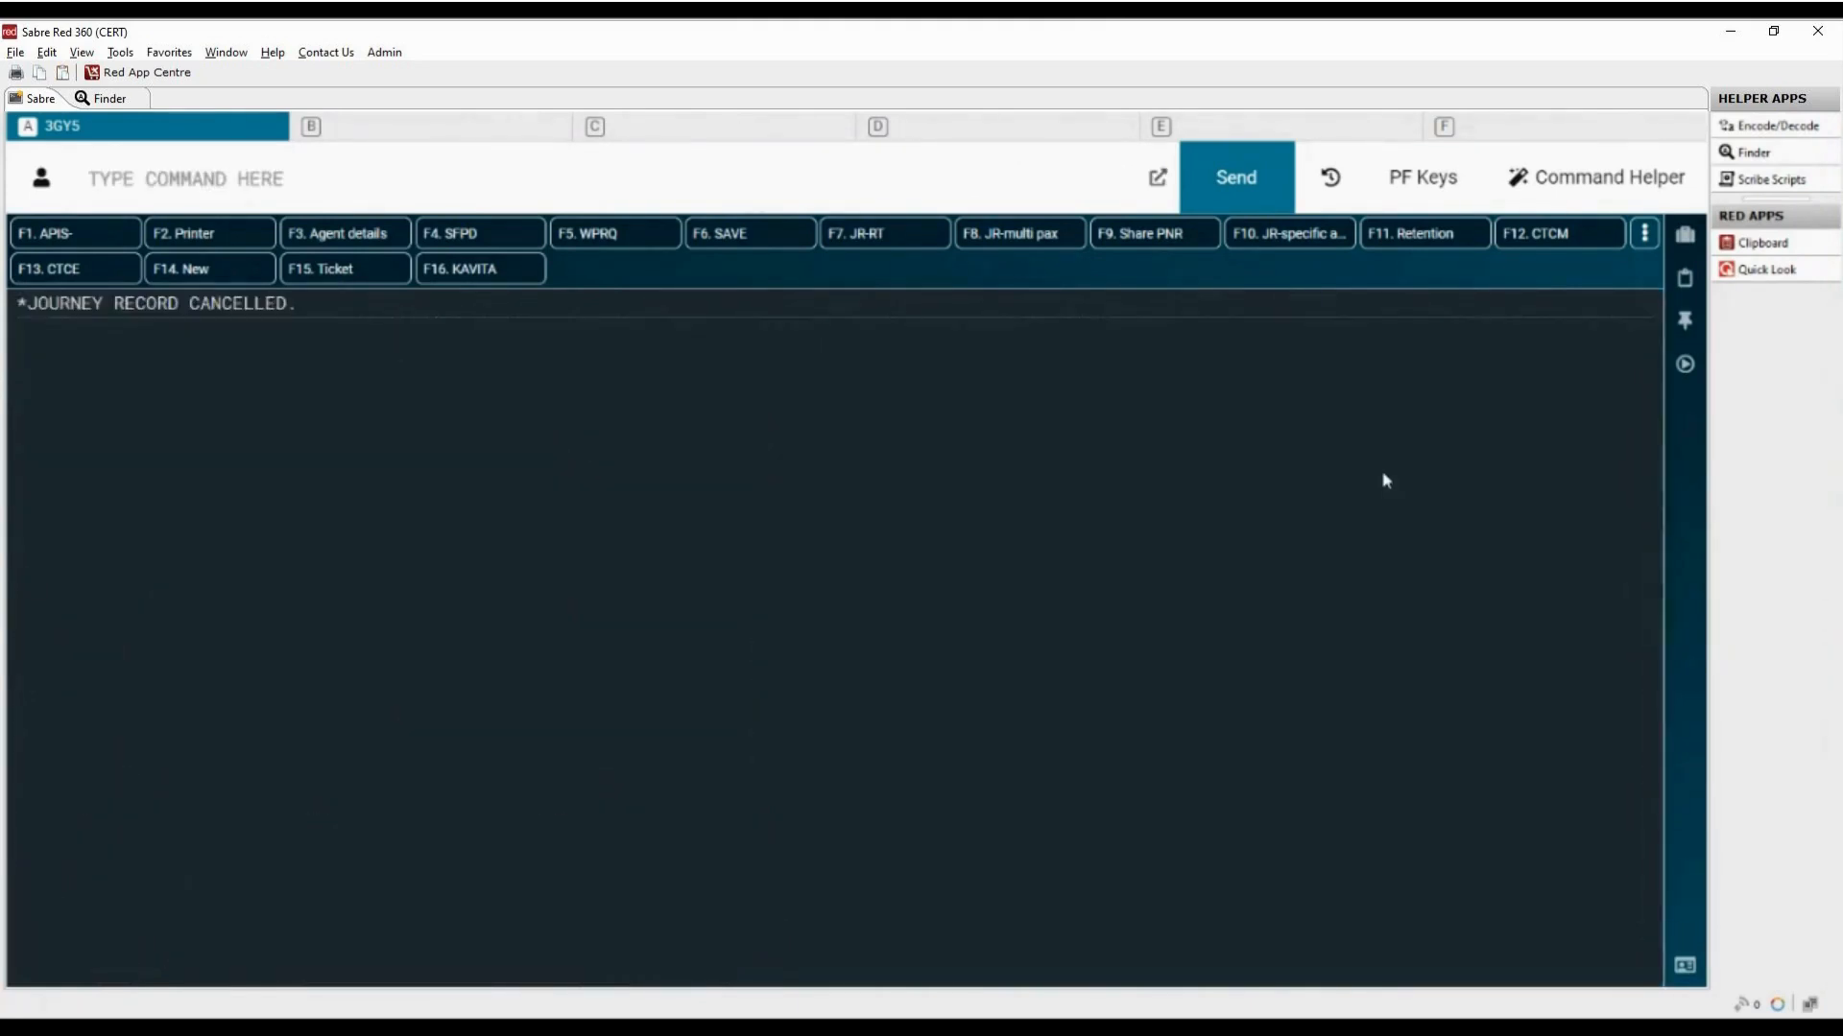